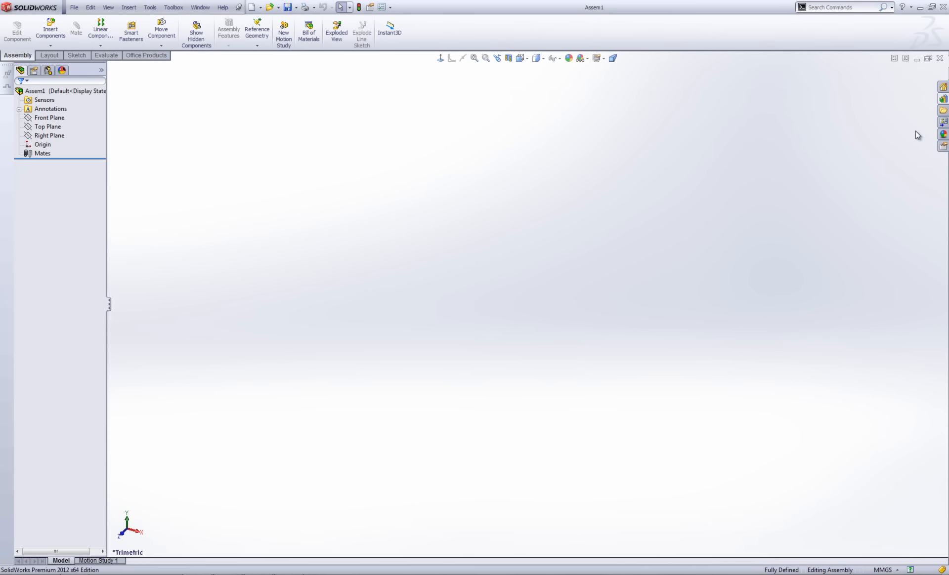
# Browse the Design Library's Toolbox to ANSI Inch > Bolts and Screws > Countersunk Head.
pyautogui.click(942, 101)
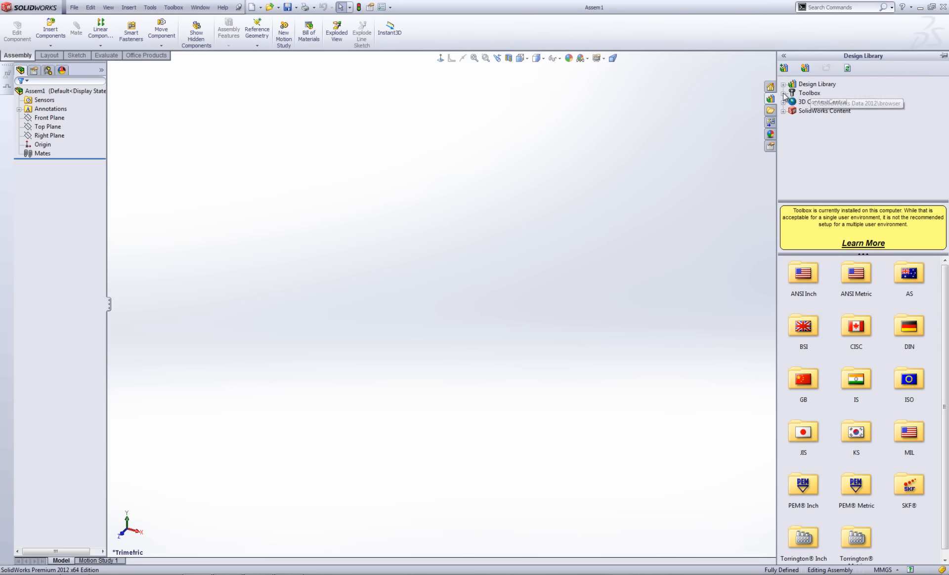
pyautogui.doubleClick(815, 93)
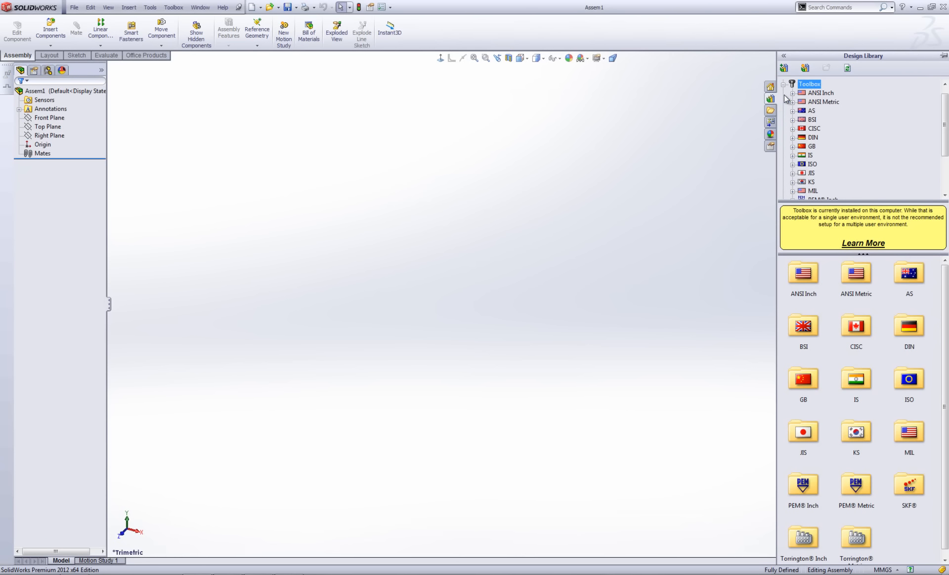
pyautogui.moveTo(944, 125)
pyautogui.mouseDown()
pyautogui.moveTo(946, 153)
pyautogui.moveTo(945, 120)
pyautogui.mouseUp()
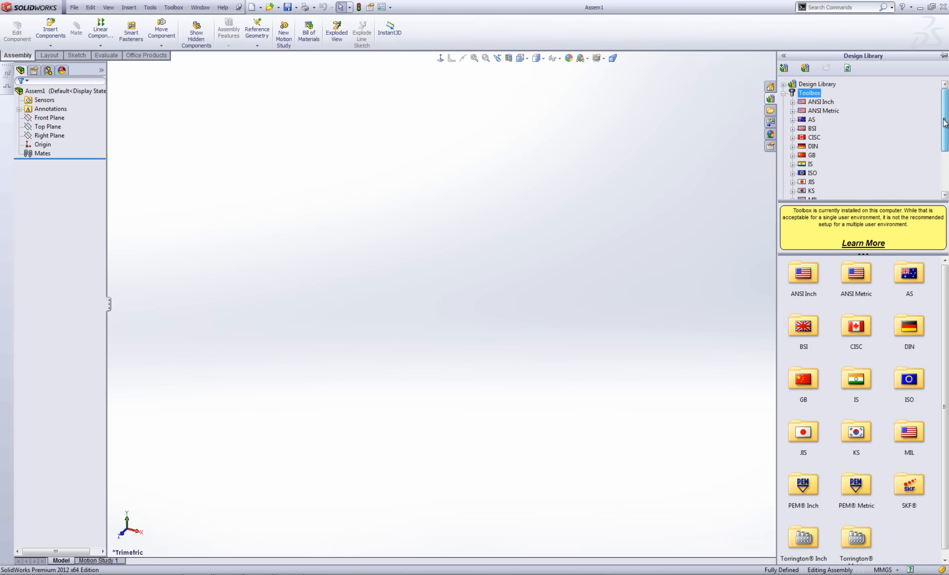
pyautogui.click(792, 101)
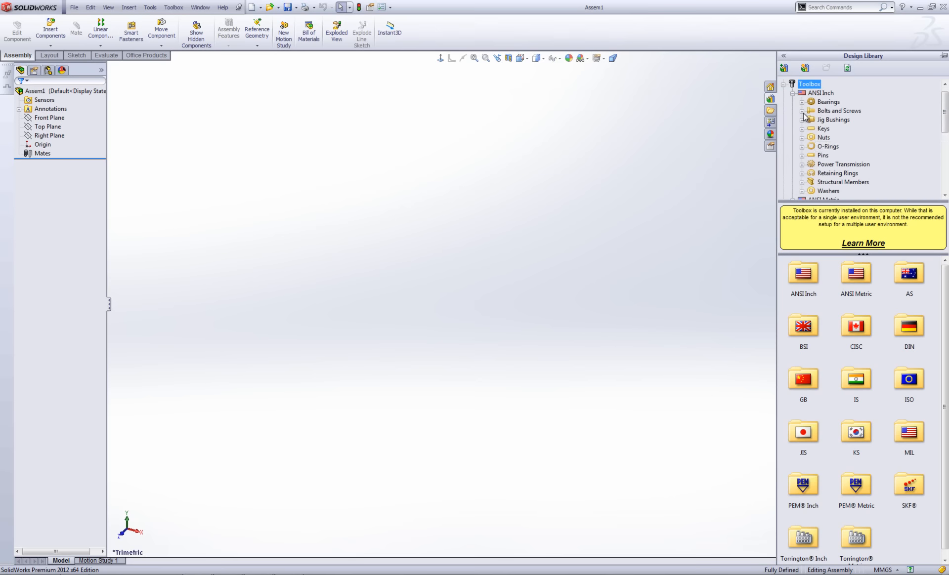
pyautogui.click(801, 112)
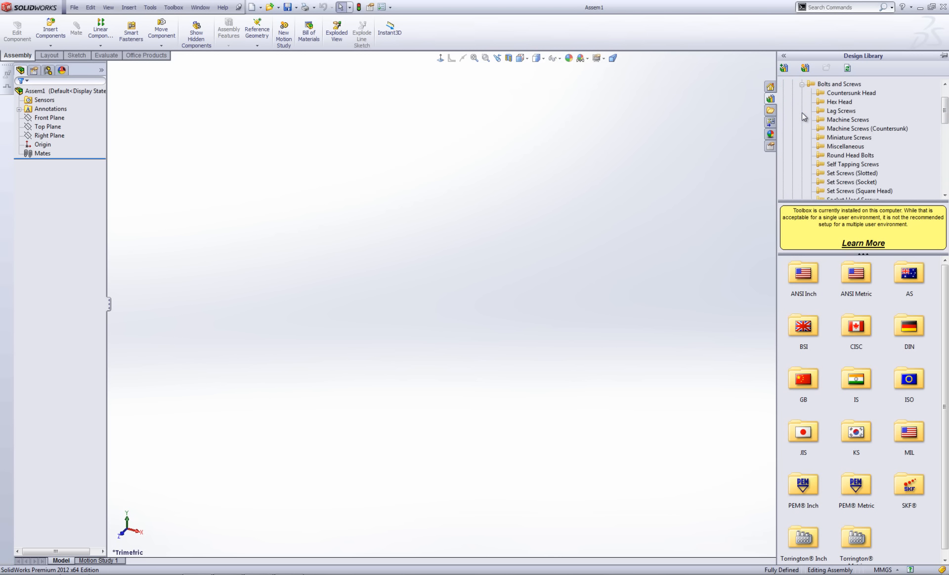
pyautogui.click(864, 96)
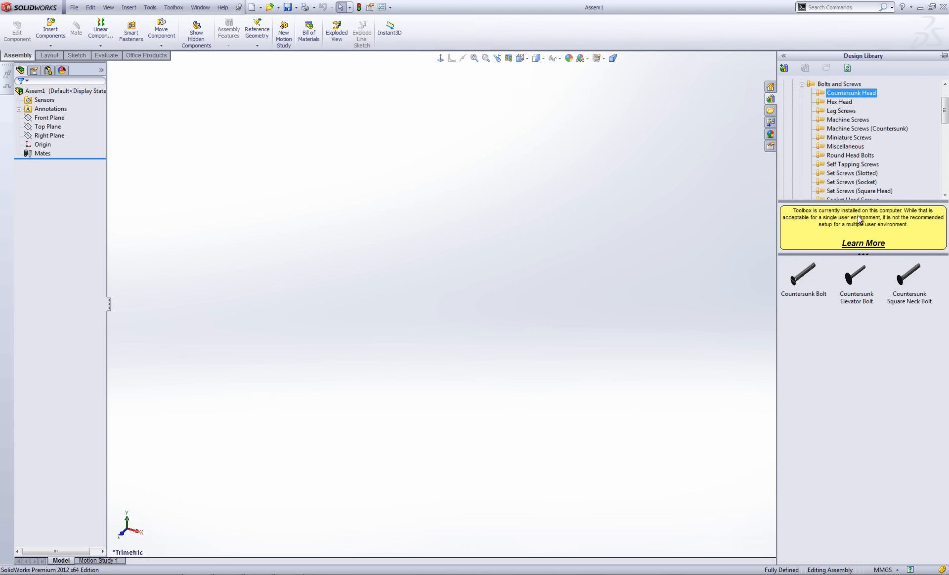
pyautogui.moveTo(802, 280)
# Insert the 1/4-20 slotted Countersunk Bolt into the assembly with Cosmetic thread display.
pyautogui.moveTo(803, 278); pyautogui.dragTo(457, 255)
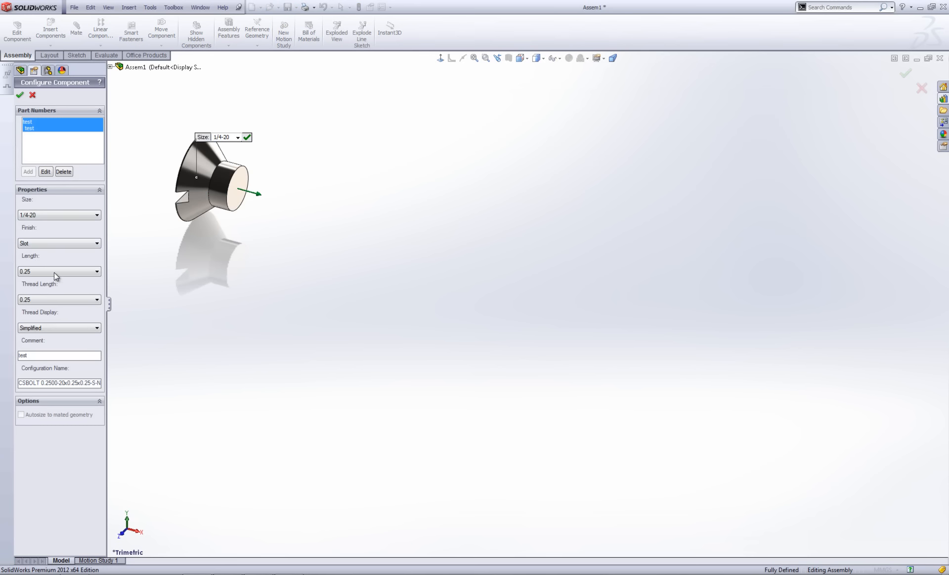
pyautogui.click(74, 329)
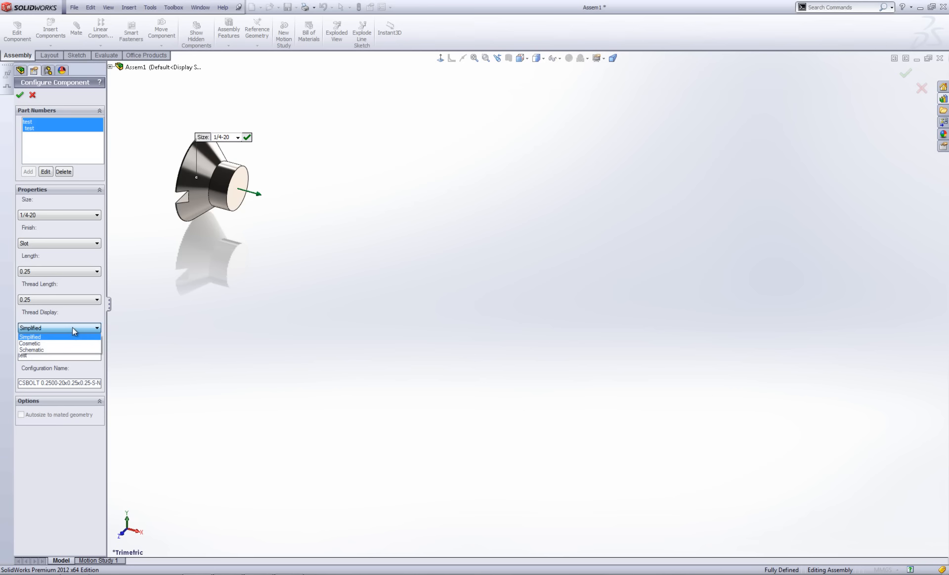
pyautogui.click(65, 342)
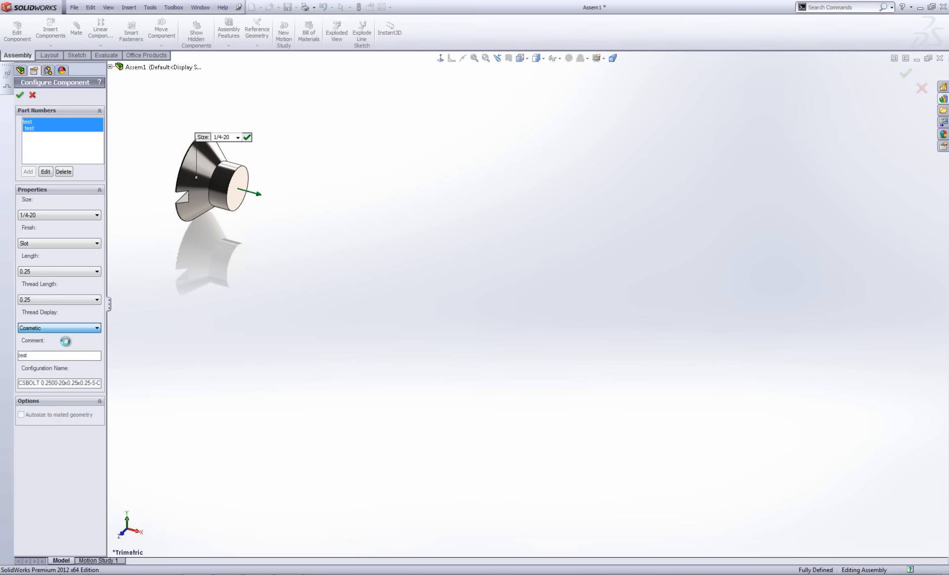
pyautogui.click(60, 328)
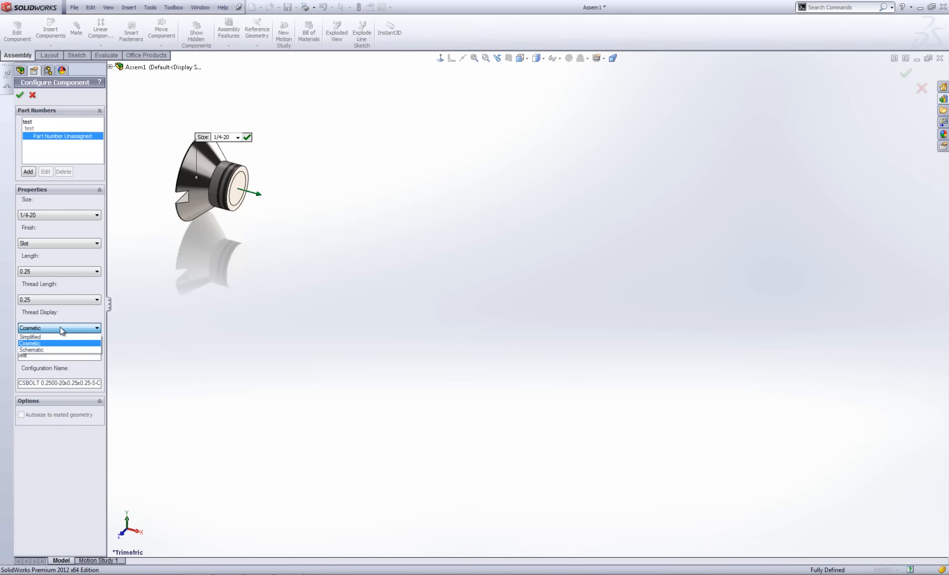
pyautogui.click(59, 336)
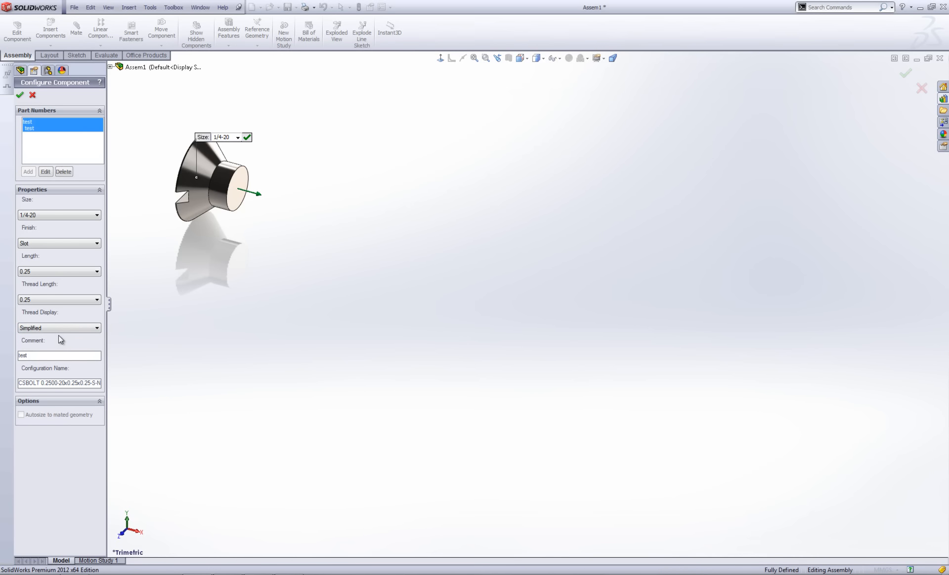
pyautogui.click(58, 328)
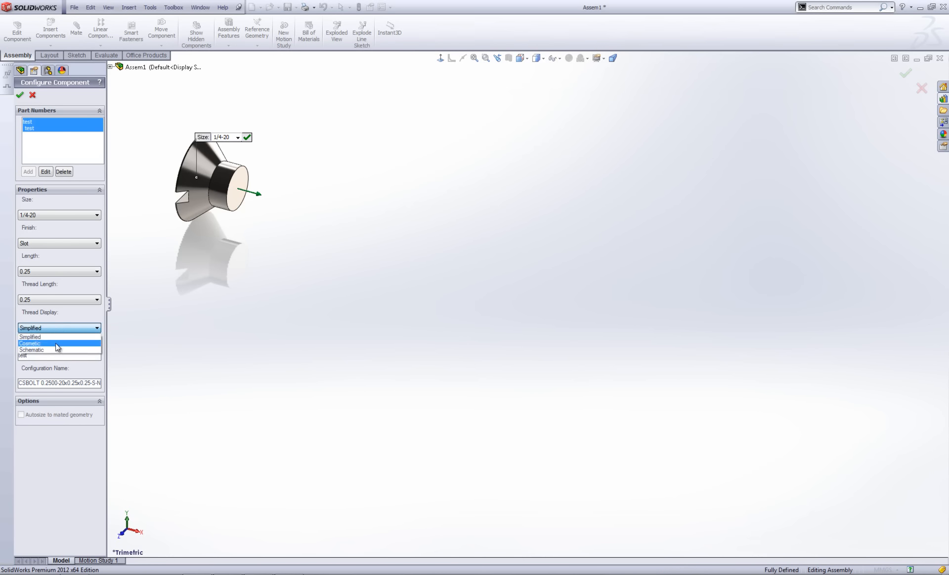
pyautogui.click(56, 343)
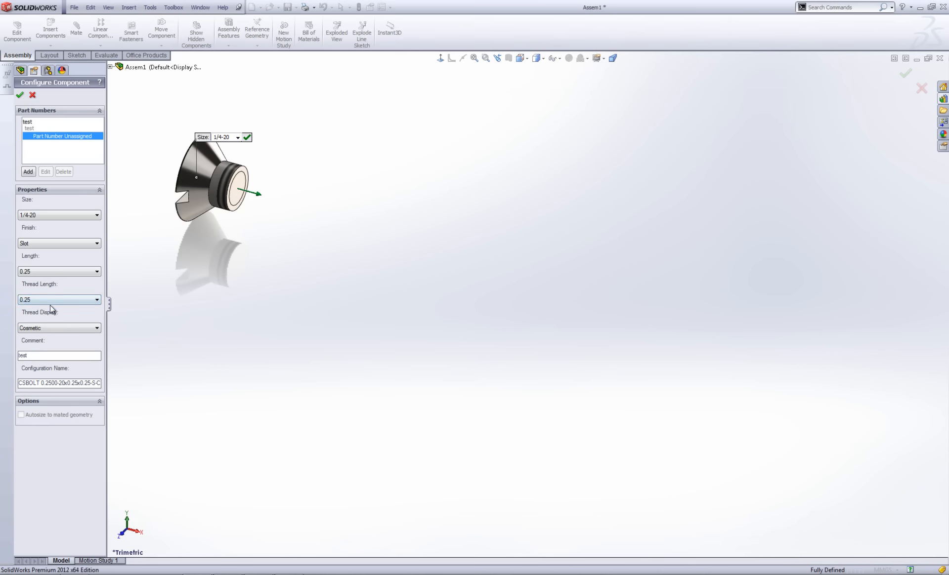
pyautogui.click(45, 270)
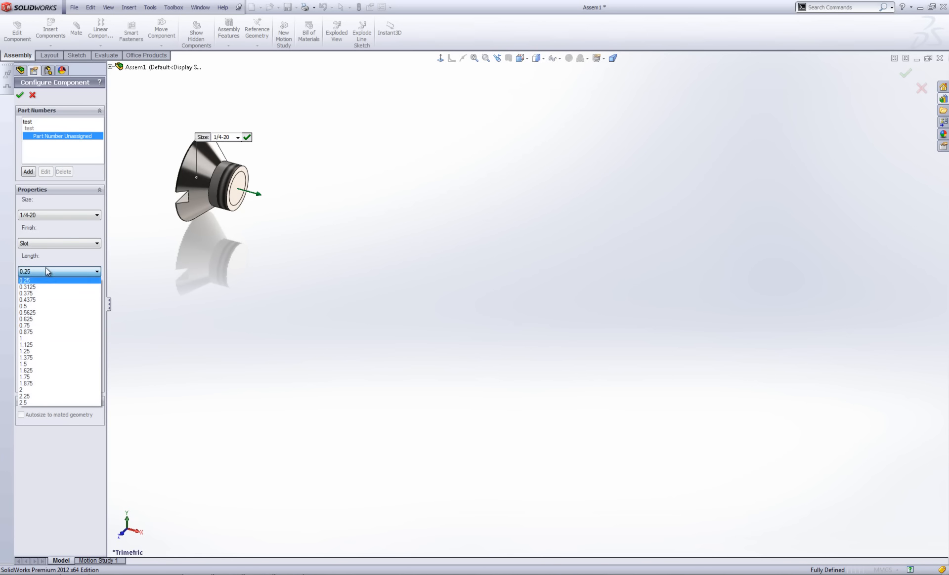
# Make the bolt 1.125 long with Schematic threads, then accept the configuration.
pyautogui.click(45, 345)
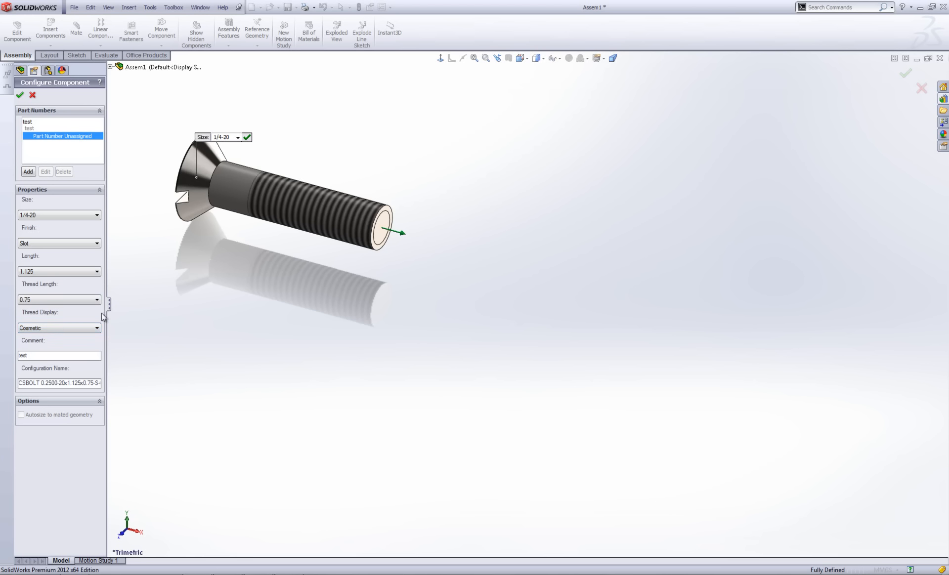
pyautogui.click(63, 328)
pyautogui.click(60, 349)
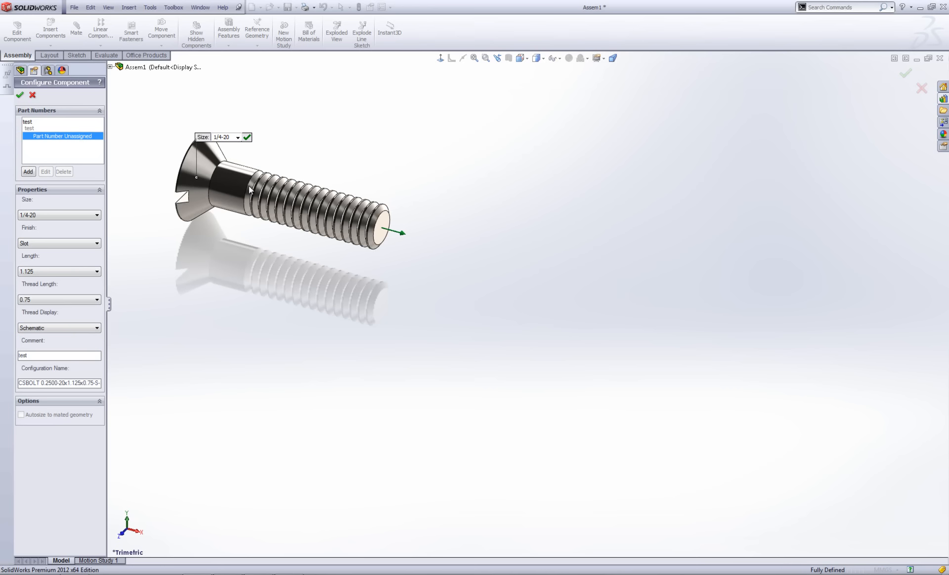
pyautogui.moveTo(286, 203); pyautogui.dragTo(310, 182, button='middle')
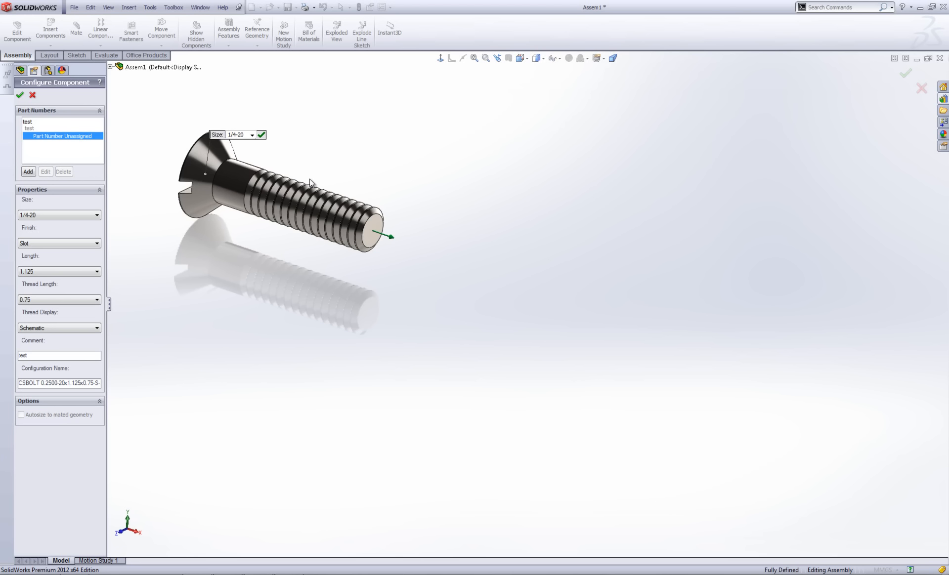
pyautogui.click(85, 328)
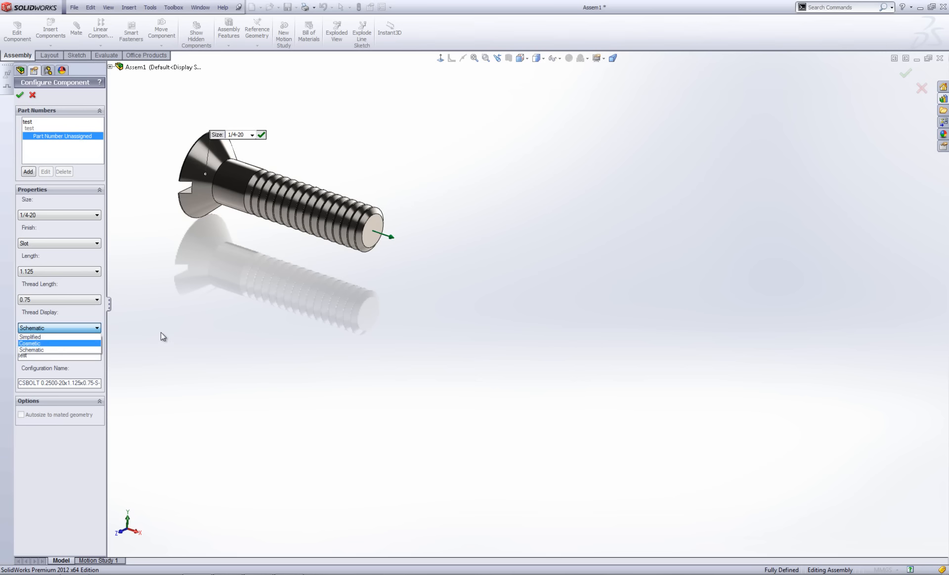
pyautogui.click(185, 341)
pyautogui.click(21, 96)
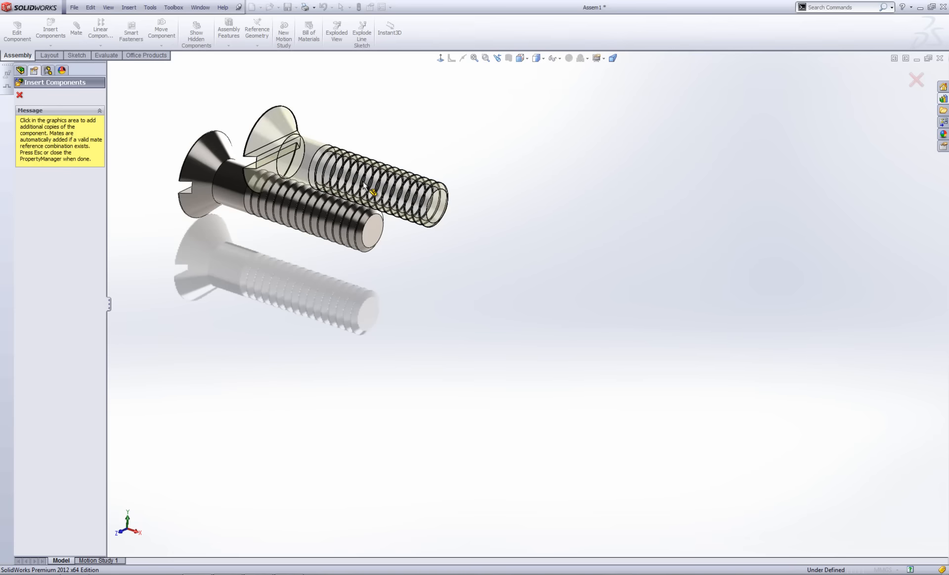
# End component insertion so a single countersunk bolt remains in the assembly.
pyautogui.press('Escape')
pyautogui.scroll(2, 245, 177)
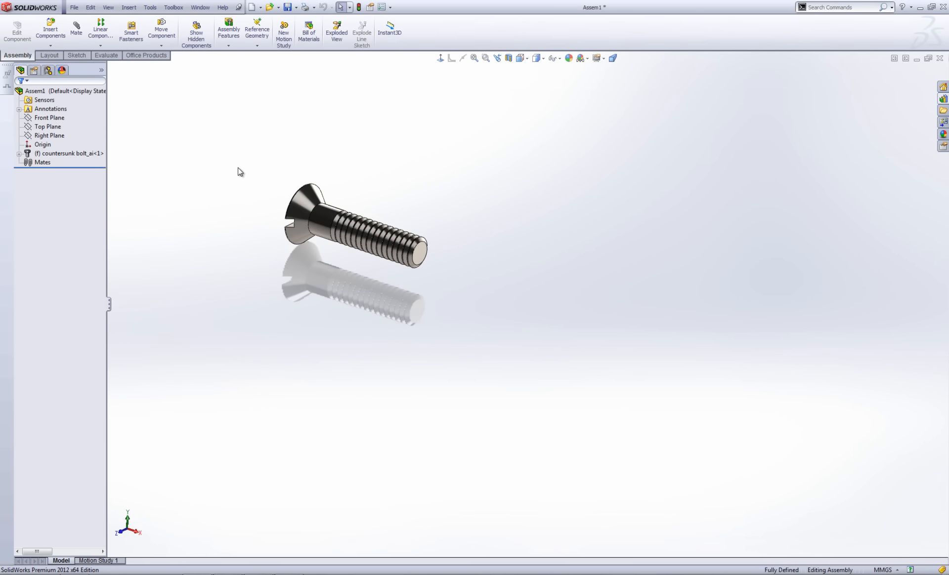
pyautogui.scroll(-2, 239, 169)
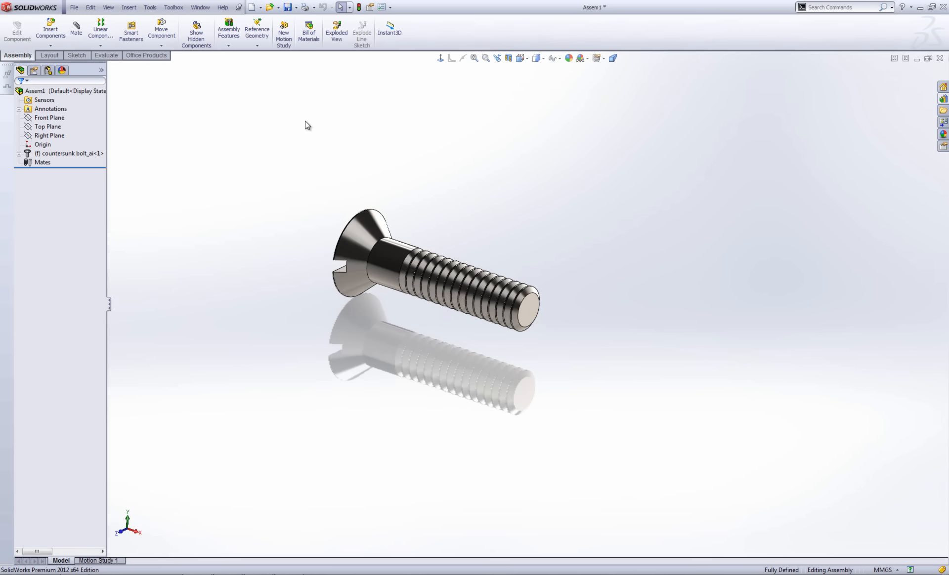
pyautogui.click(174, 8)
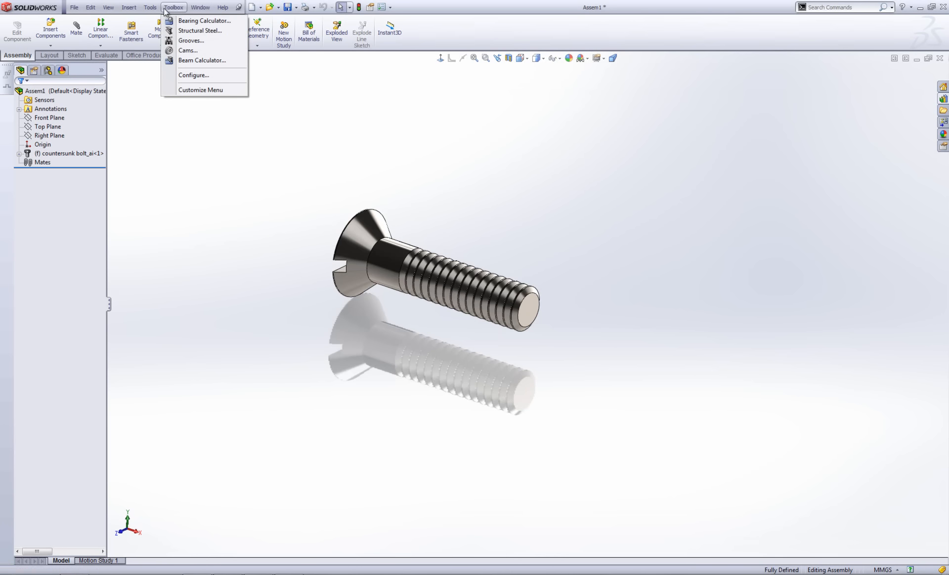
# Choose Toolbox > Configure to launch the Toolbox Setup welcome page.
pyautogui.click(196, 76)
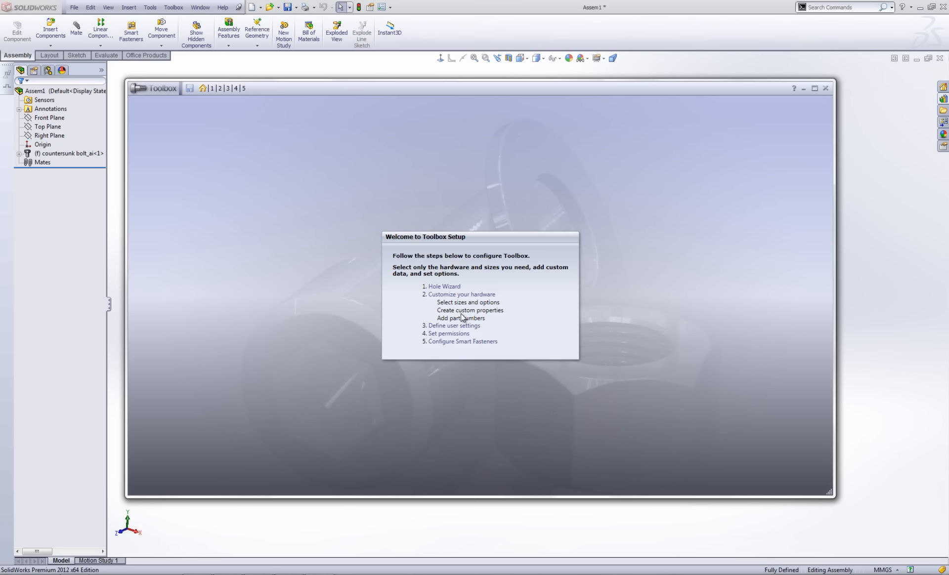
# In the Hole Wizard setup step, open ANSI Metric > Counterbore Holes > Hex Screw sizes.
pyautogui.click(213, 89)
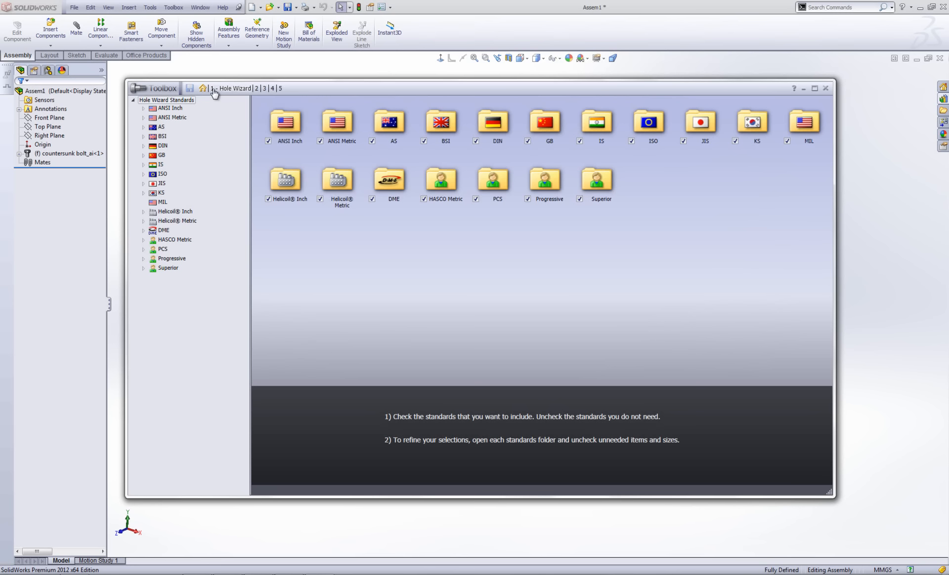
pyautogui.doubleClick(337, 124)
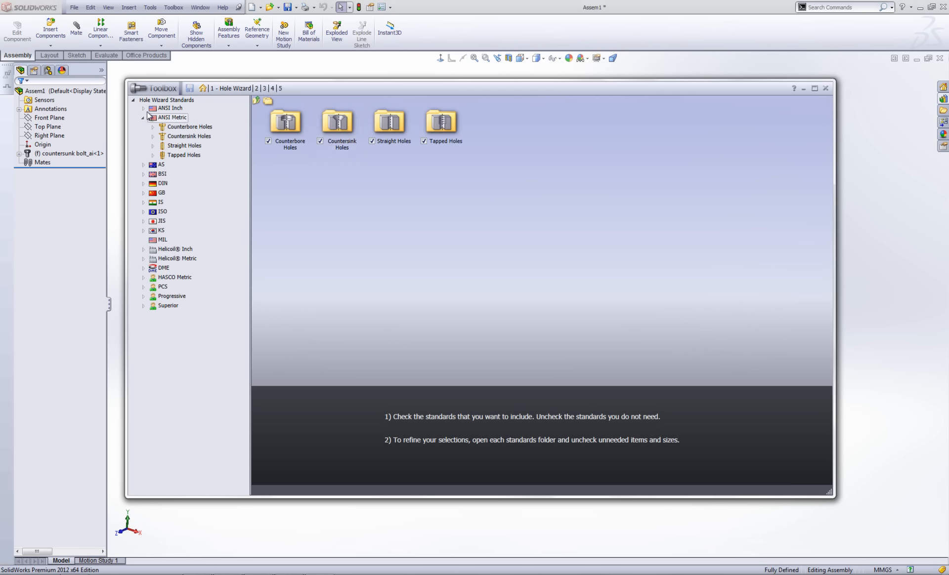
pyautogui.doubleClick(284, 124)
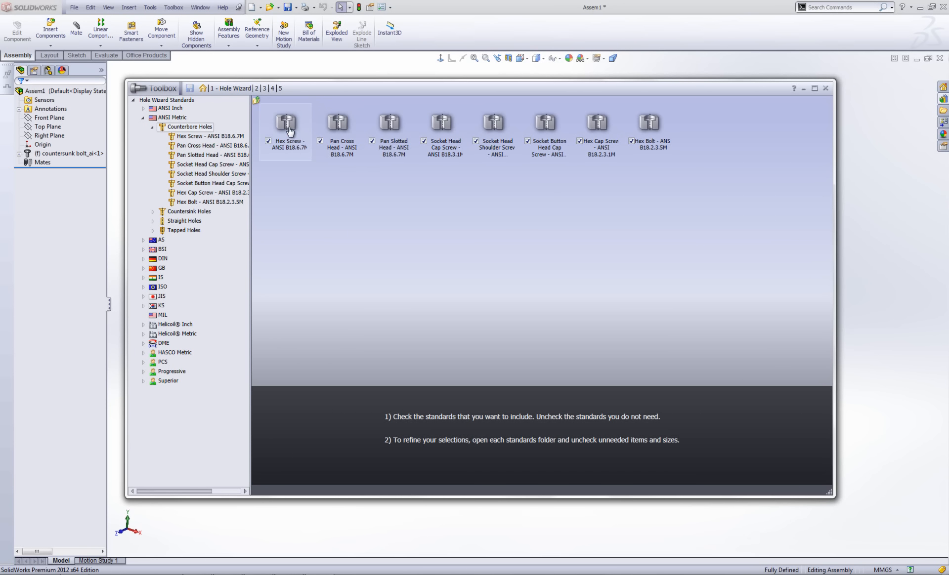
pyautogui.doubleClick(311, 159)
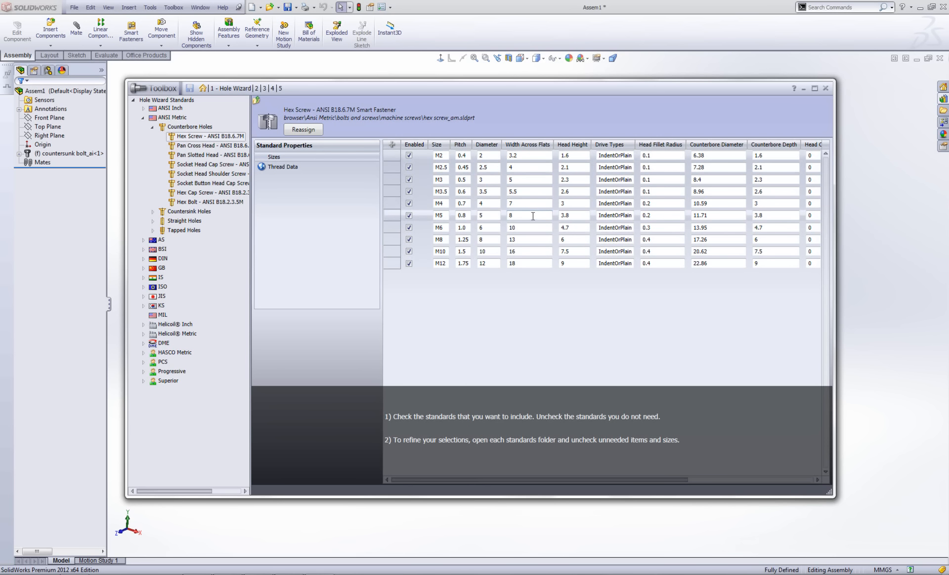
# Open the Add New Size form for the ANSI Metric Hex Screw table.
pyautogui.click(392, 145)
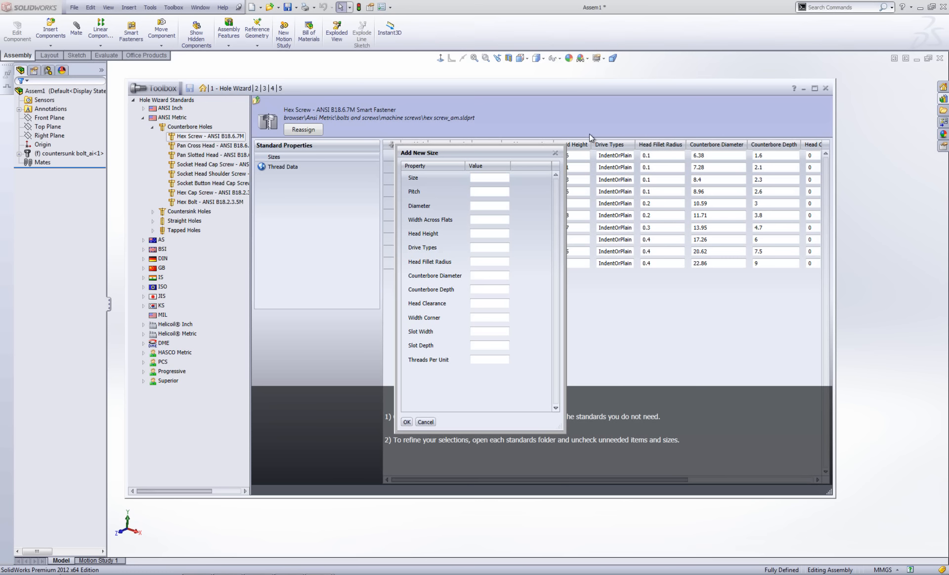
# Close the Add New Size form without adding a size.
pyautogui.click(555, 152)
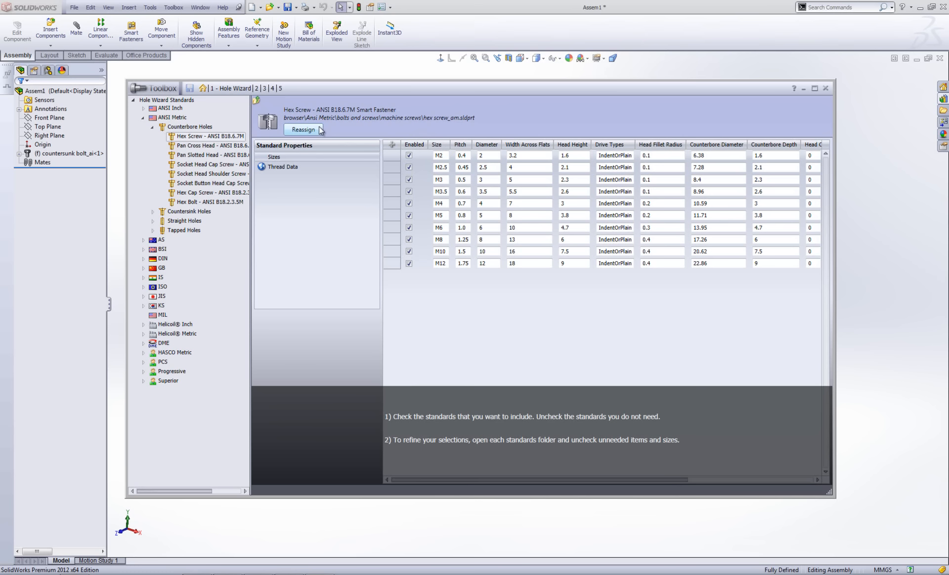
# Leave the Hex Screw's reassignment unchanged and go back to the ANSI Metric hole-type folders.
pyautogui.click(303, 130)
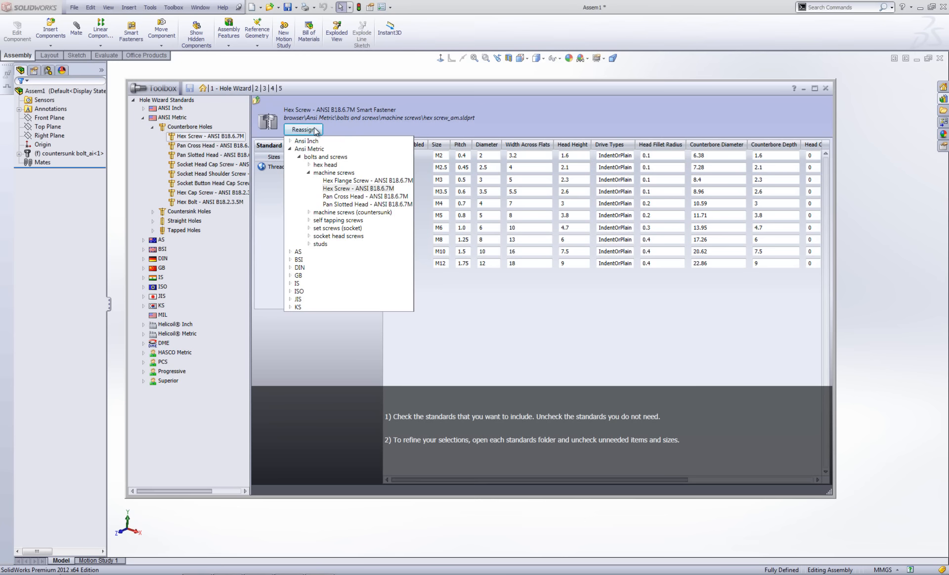
pyautogui.click(361, 132)
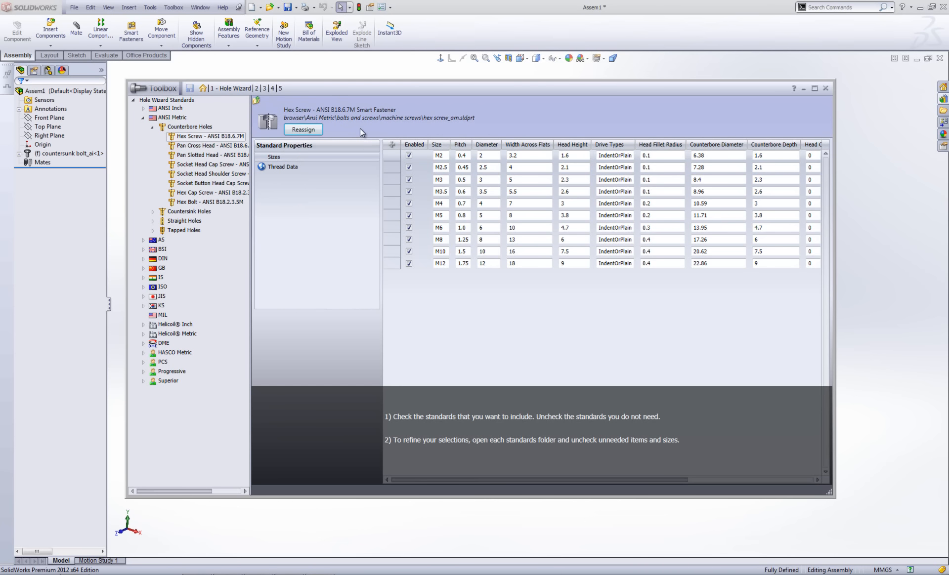
pyautogui.click(153, 127)
pyautogui.click(144, 118)
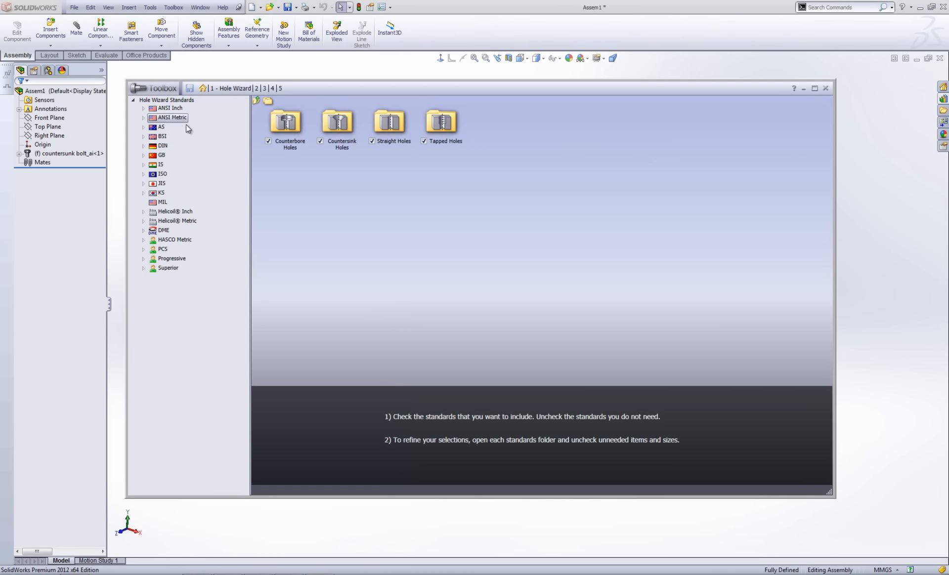
# Show all Hole Wizard standards and uncheck BSI, IS, JIS and KS.
pyautogui.click(164, 101)
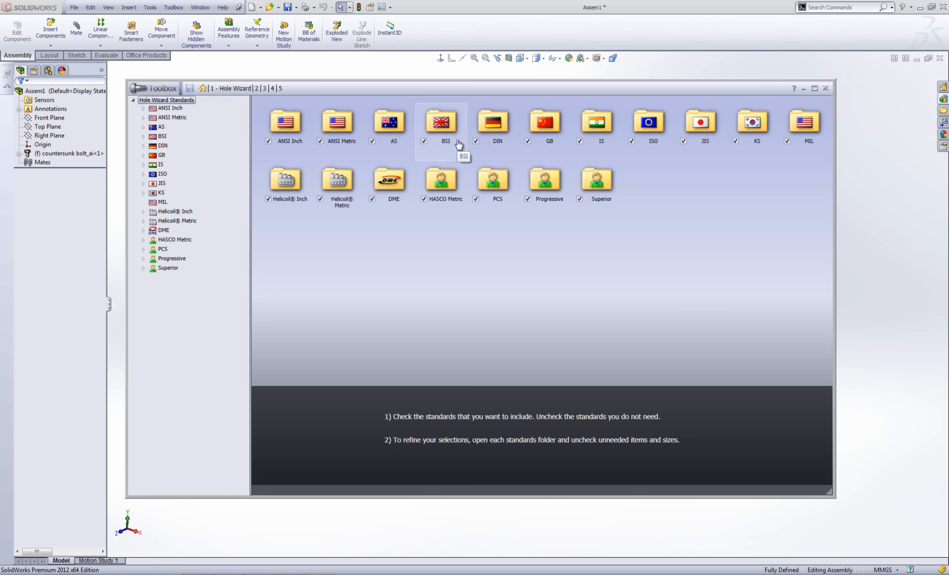
pyautogui.click(424, 141)
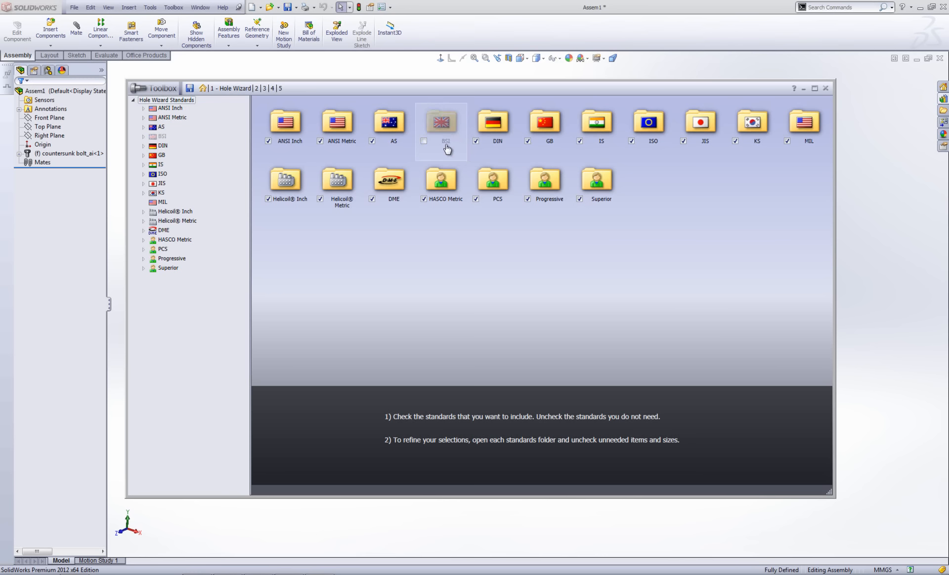
pyautogui.click(579, 142)
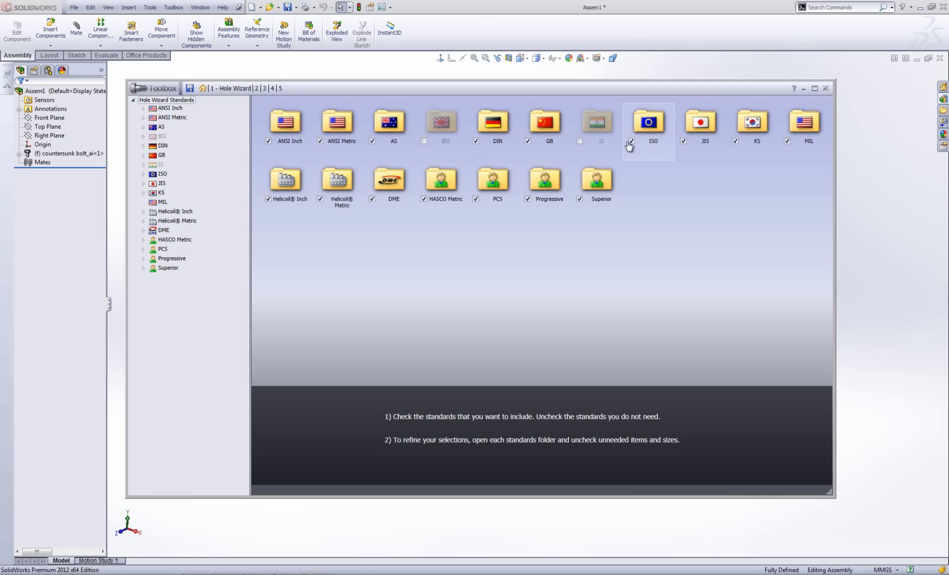
pyautogui.click(683, 142)
pyautogui.click(735, 142)
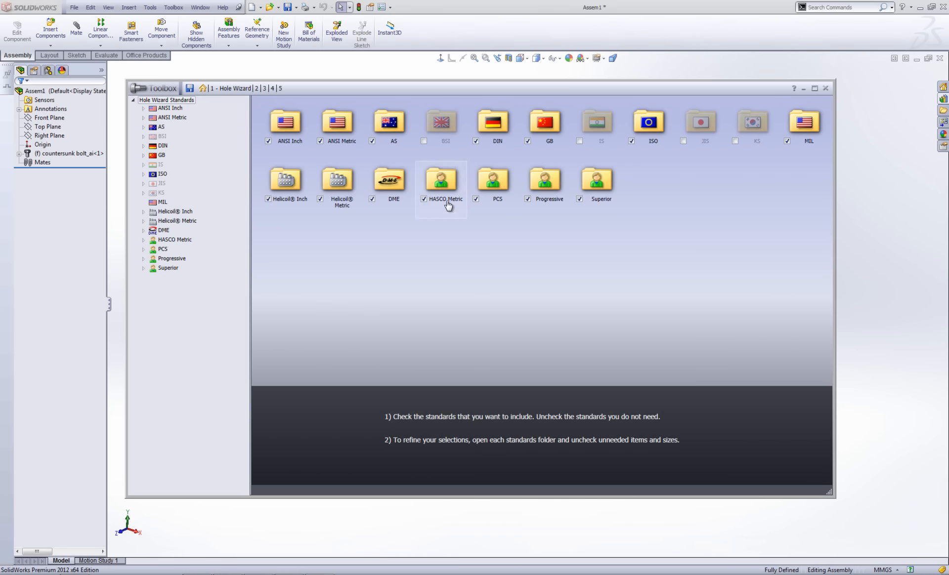
# Leave every DIN hole type enabled, then go on to the Customize Hardware stage.
pyautogui.doubleClick(499, 128)
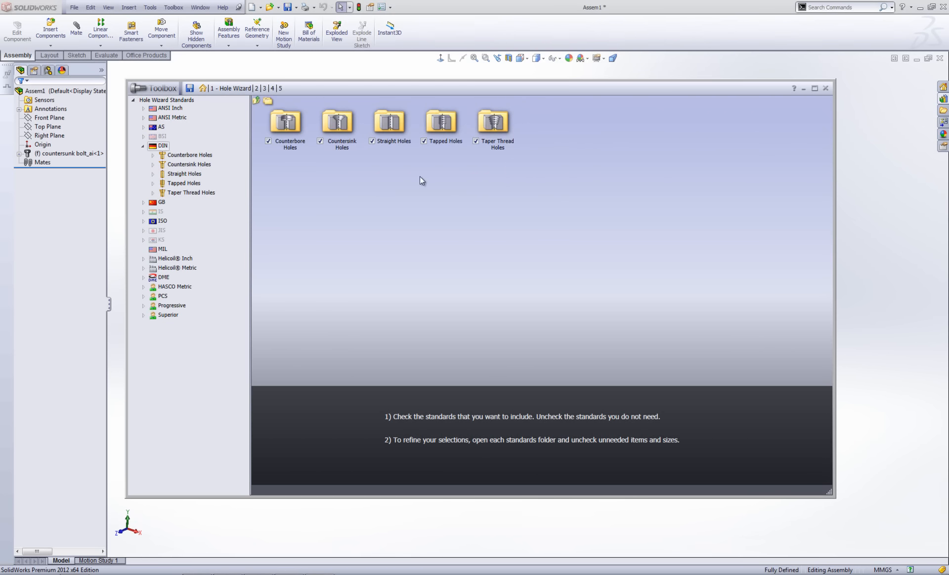
pyautogui.click(268, 141)
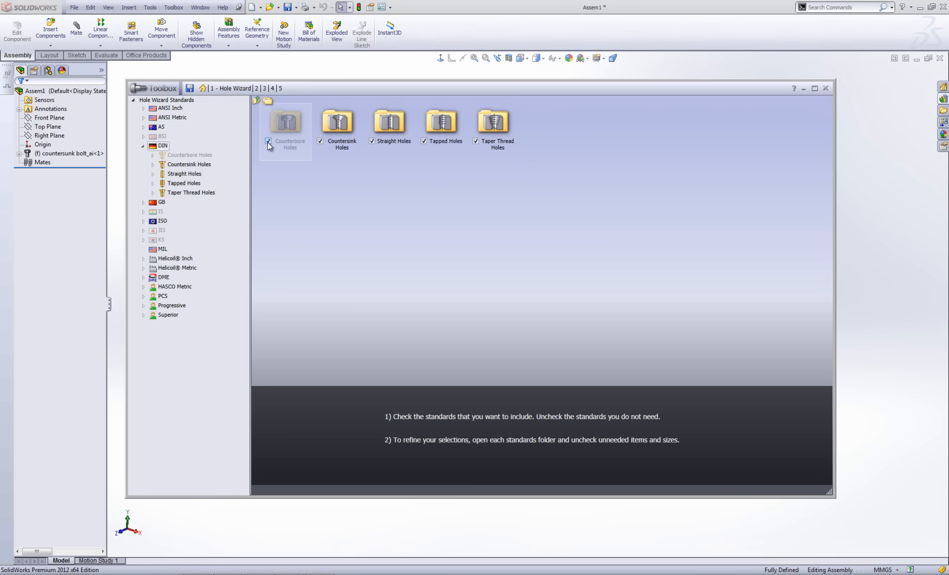
pyautogui.click(257, 101)
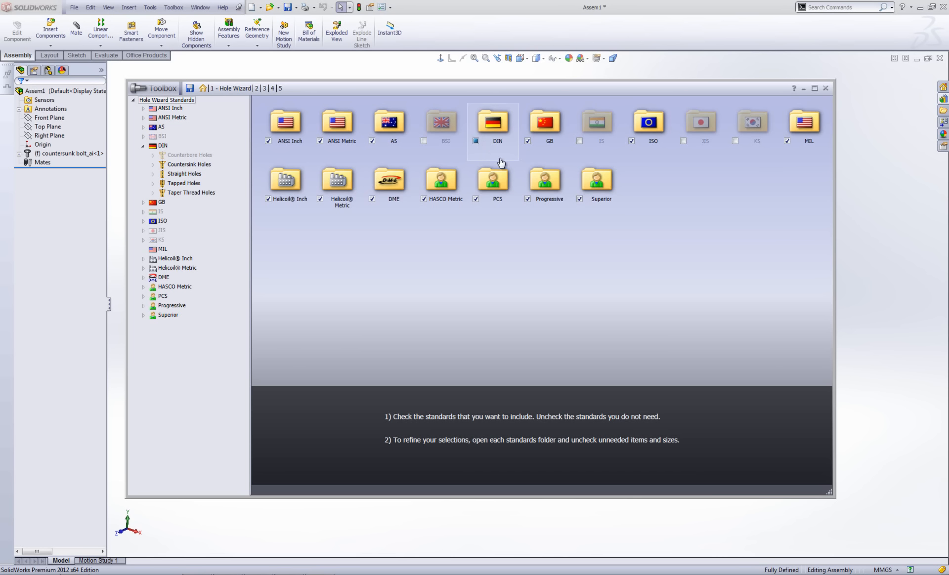
pyautogui.click(475, 141)
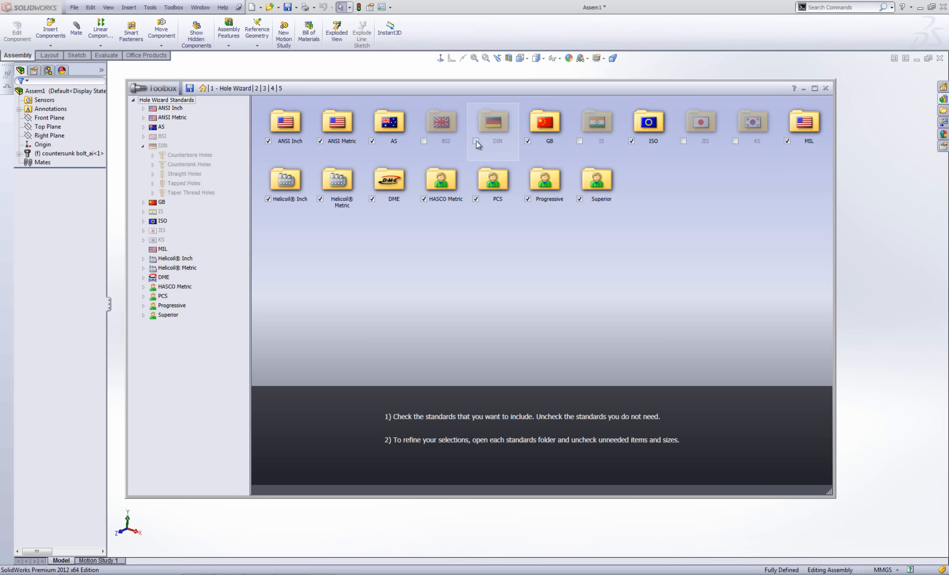
pyautogui.click(475, 141)
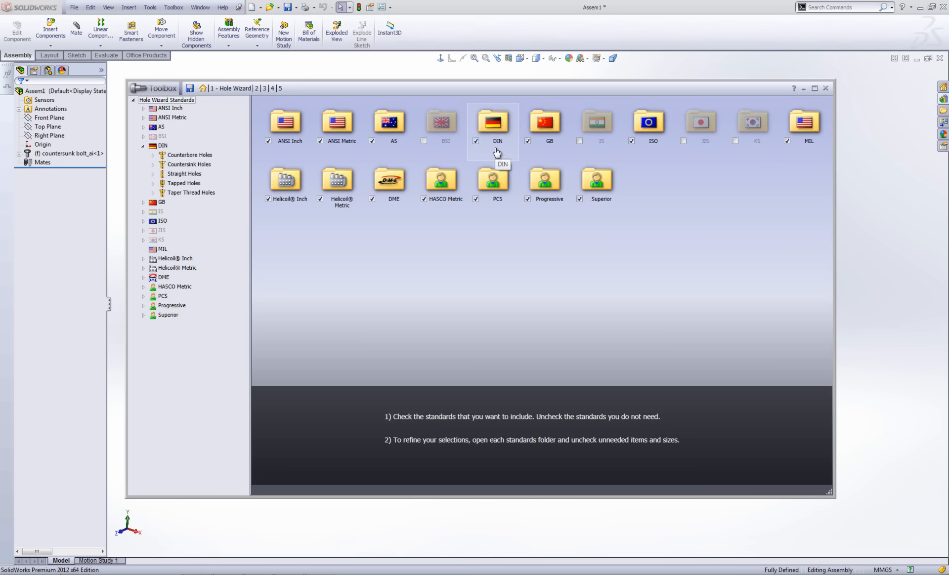
pyautogui.doubleClick(498, 127)
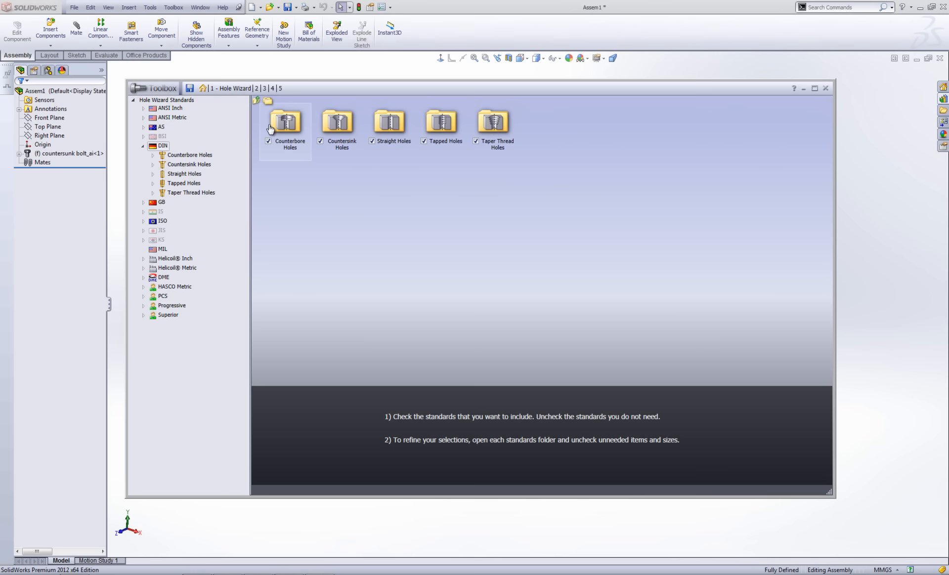
pyautogui.click(256, 101)
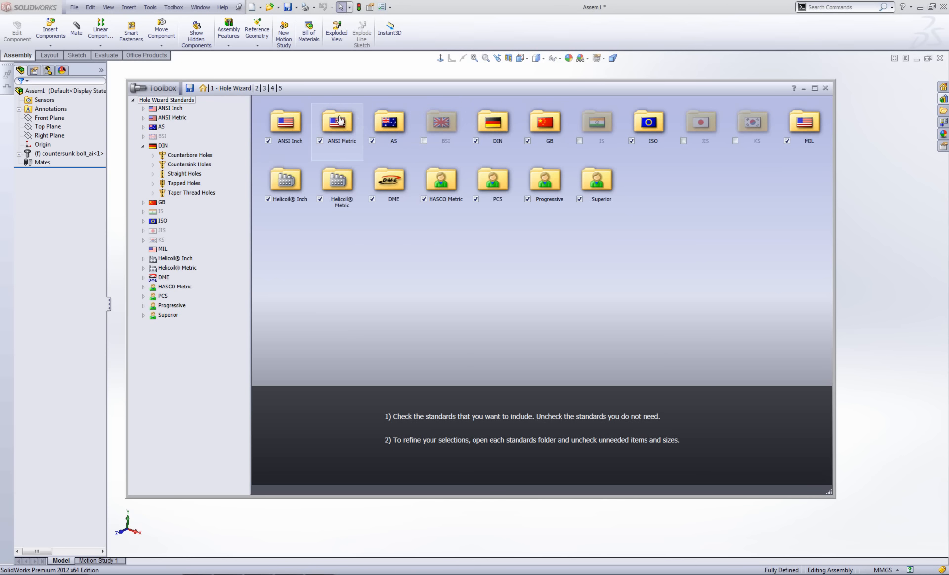
pyautogui.click(257, 90)
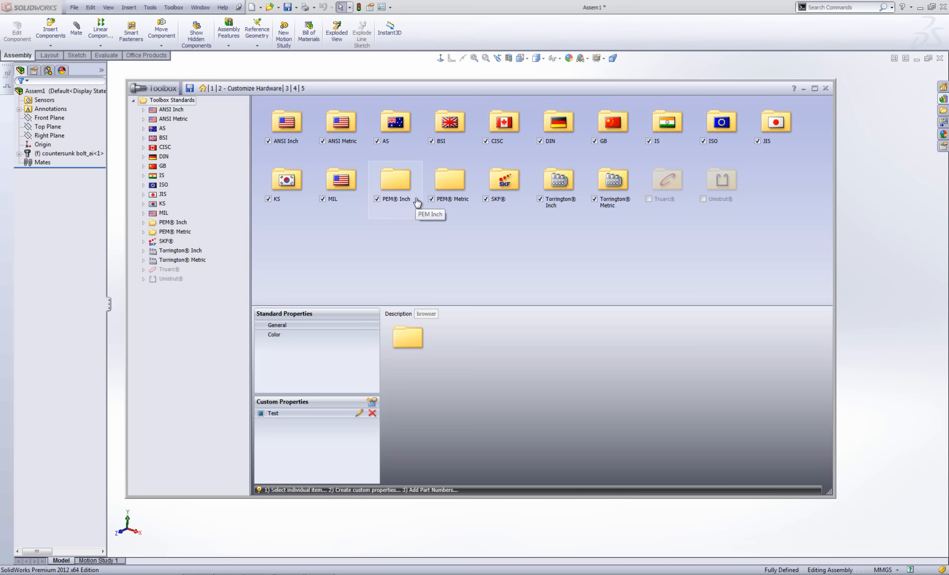
# Open ANSI Metric > Washers > Plain Washers > Regular Flat Washer - ANSI B18.22M, showing sizes M1.6 to M30.
pyautogui.doubleClick(345, 125)
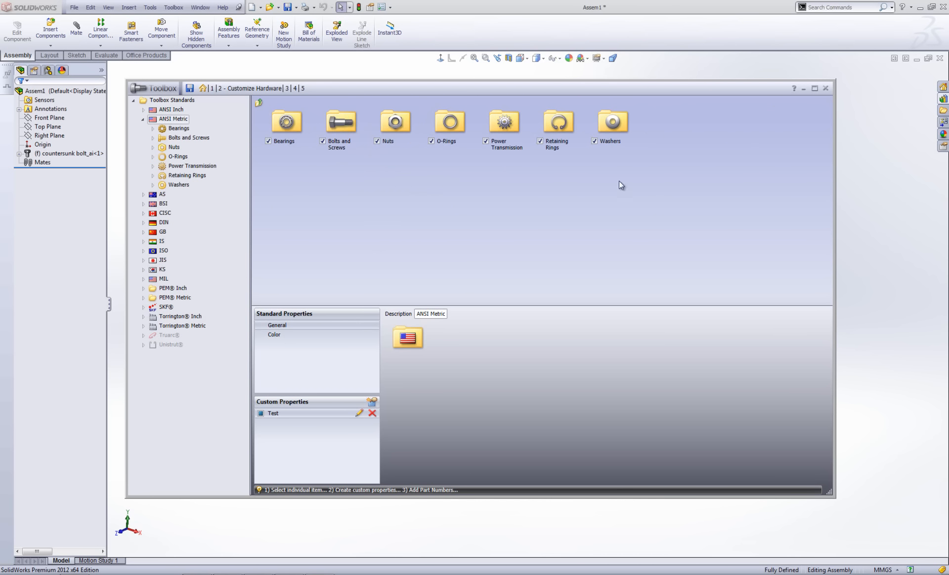
pyautogui.doubleClick(613, 128)
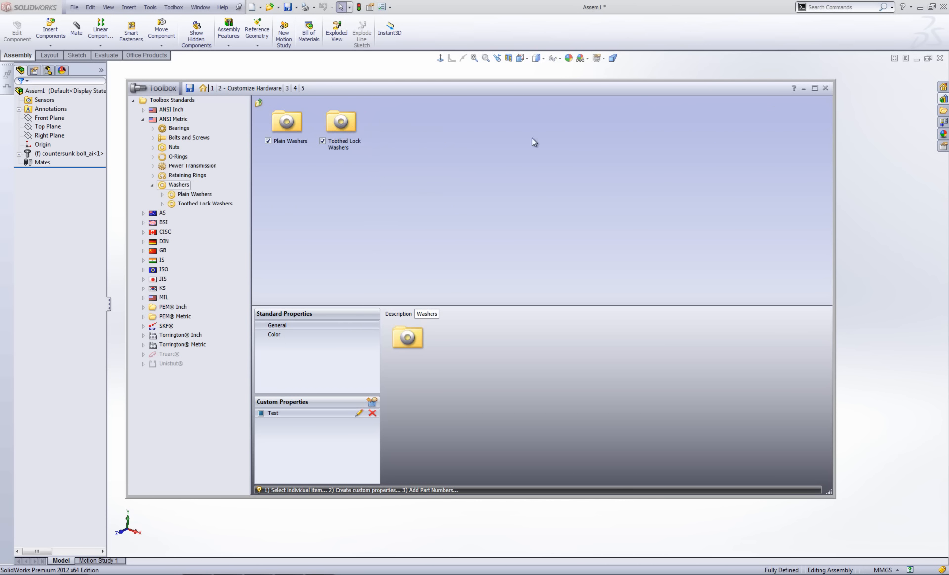
pyautogui.doubleClick(289, 123)
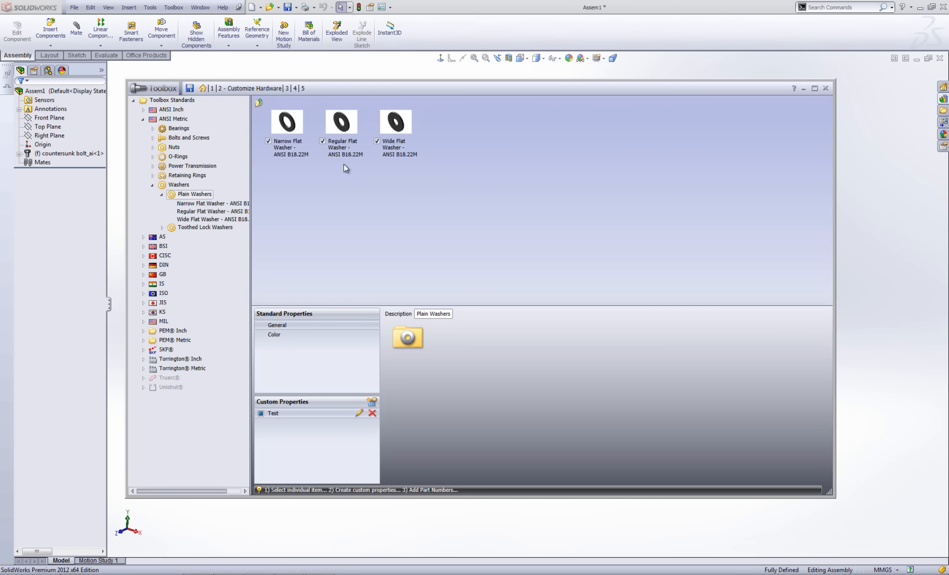
pyautogui.doubleClick(342, 122)
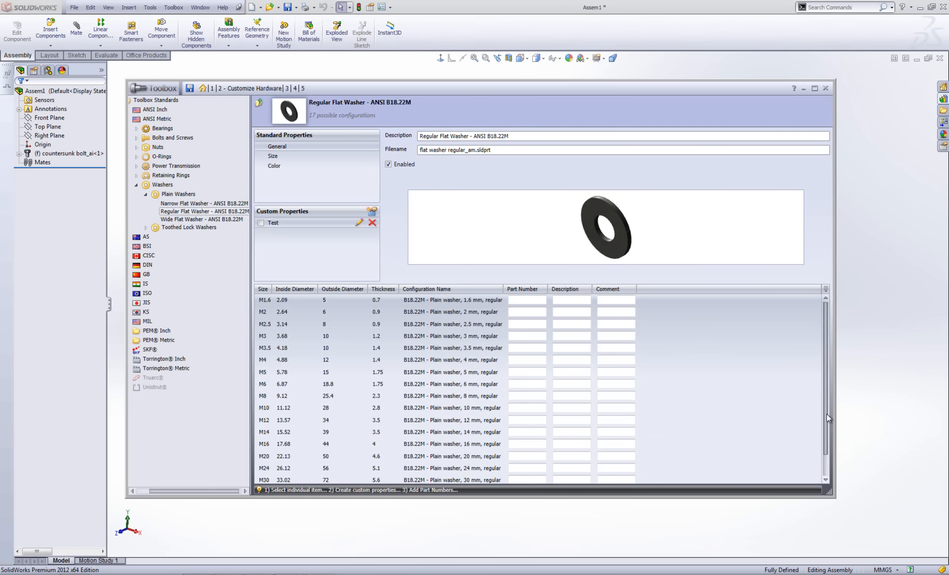
# Show the Regular Flat Washer's Size table and scroll to its last sizes.
pyautogui.click(277, 156)
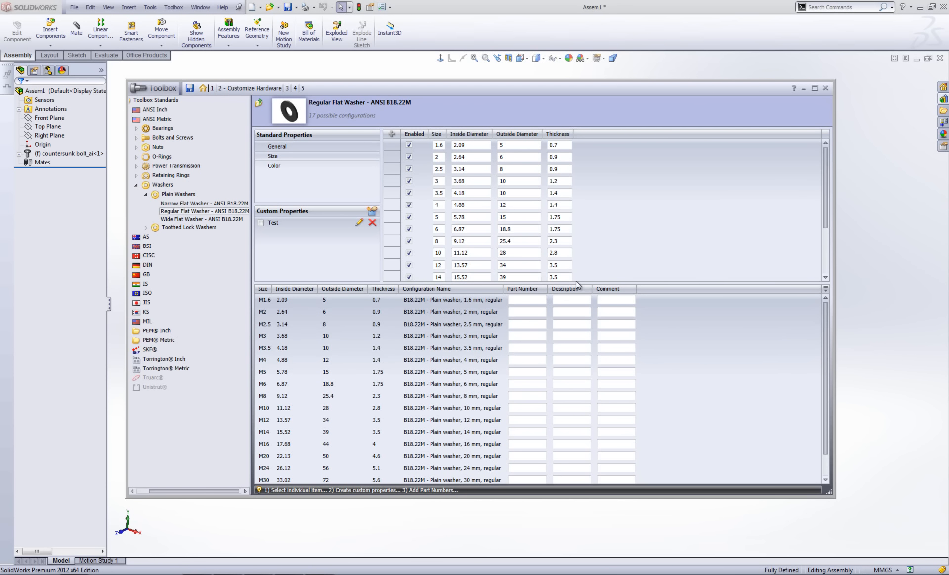
pyautogui.moveTo(822, 171); pyautogui.dragTo(823, 236)
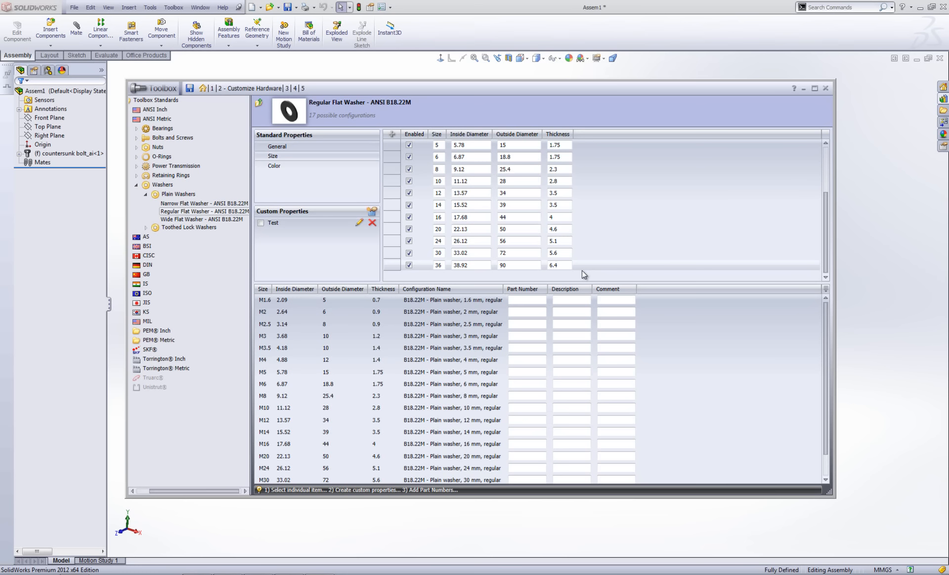
# Add a size 40 washer with inside diameter 41, outside diameter 55 and thickness 7.
pyautogui.click(393, 135)
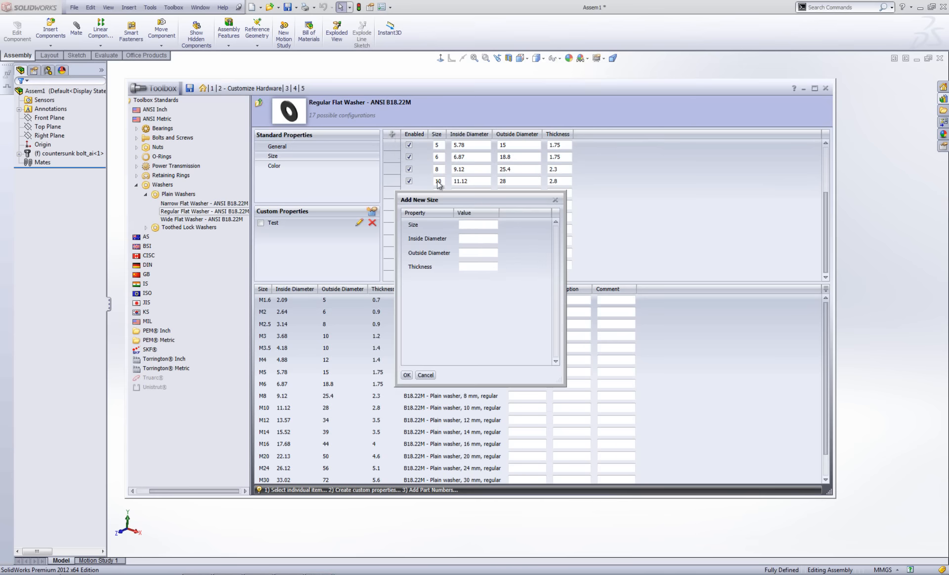
pyautogui.moveTo(459, 200); pyautogui.dragTo(644, 199)
pyautogui.click(658, 237)
pyautogui.click(658, 226)
pyautogui.write('40')
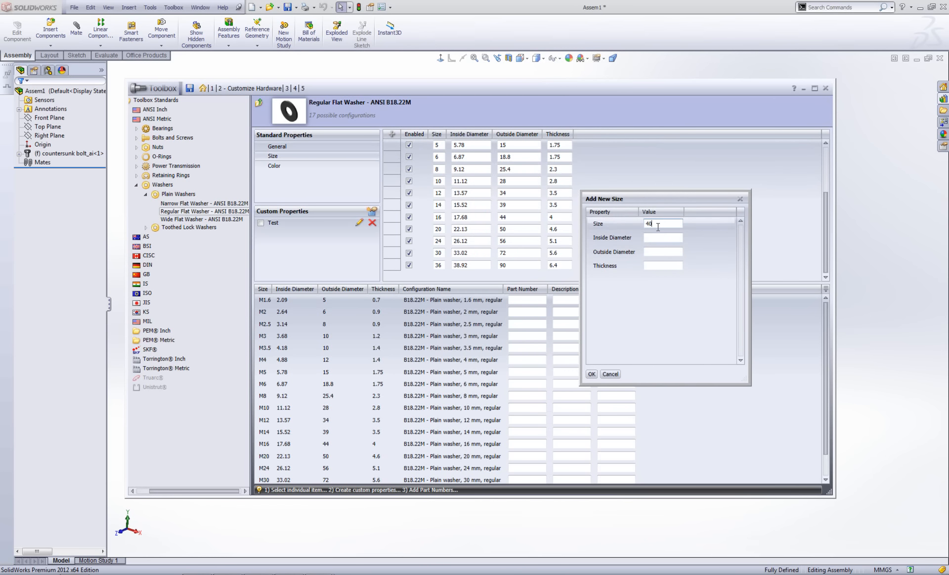
pyautogui.click(668, 238)
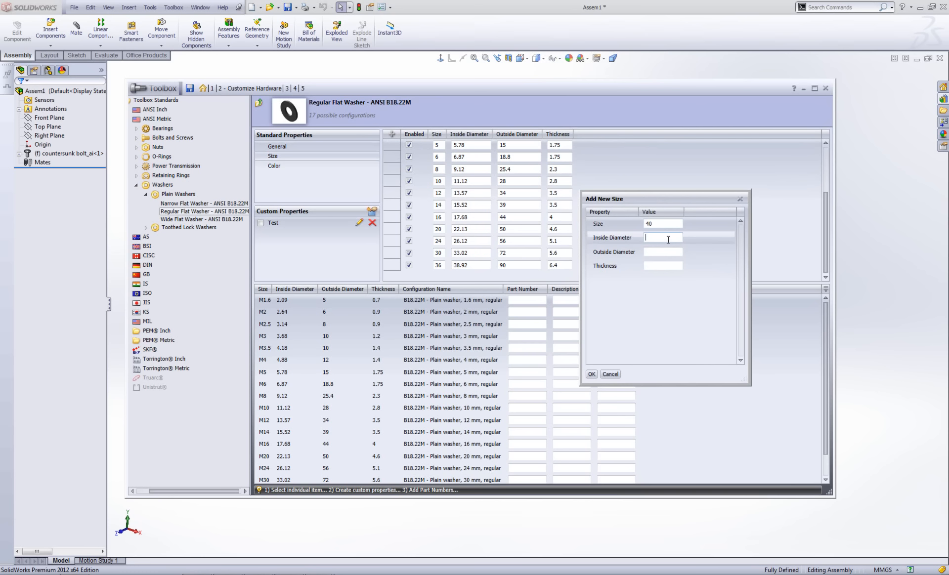
pyautogui.write('41')
pyautogui.click(665, 254)
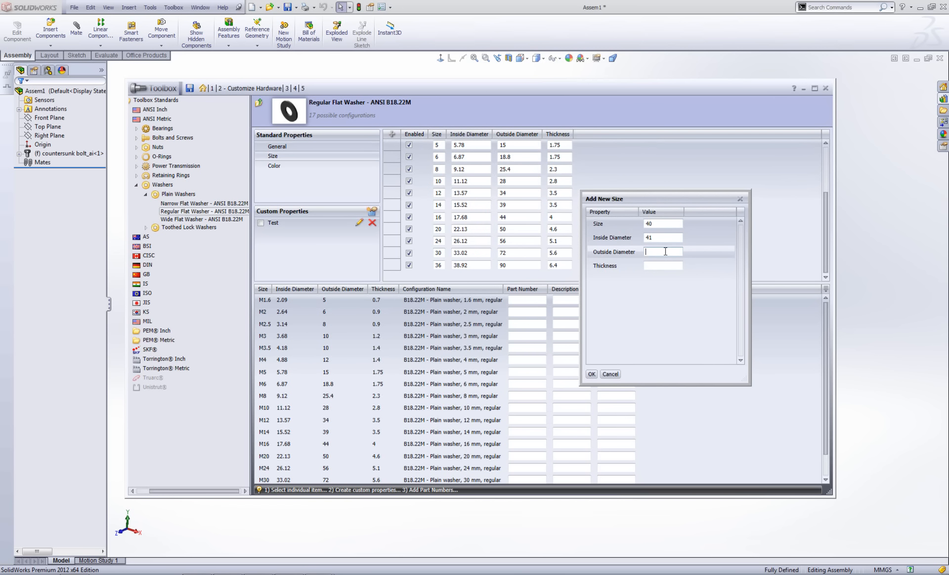
pyautogui.write('55')
pyautogui.click(664, 265)
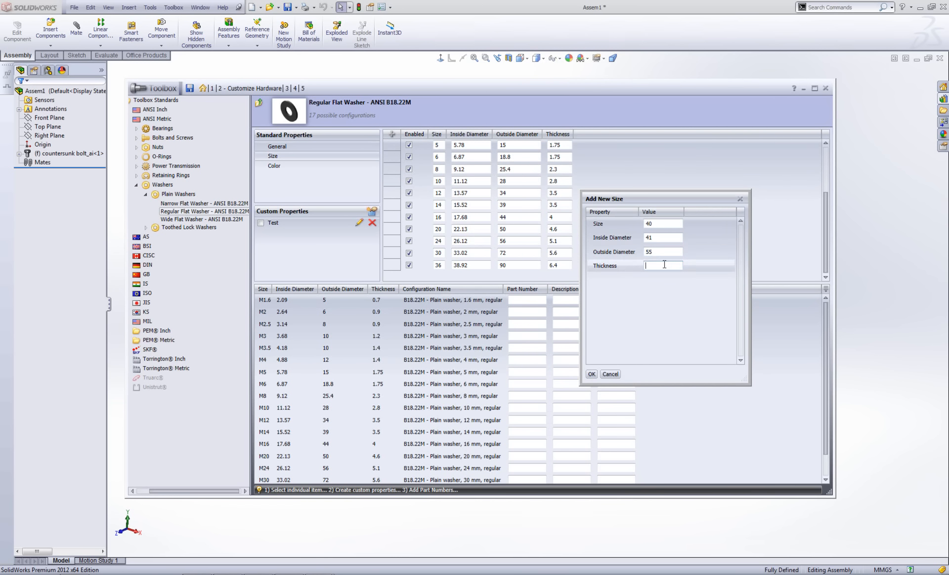
pyautogui.write('7')
pyautogui.click(595, 374)
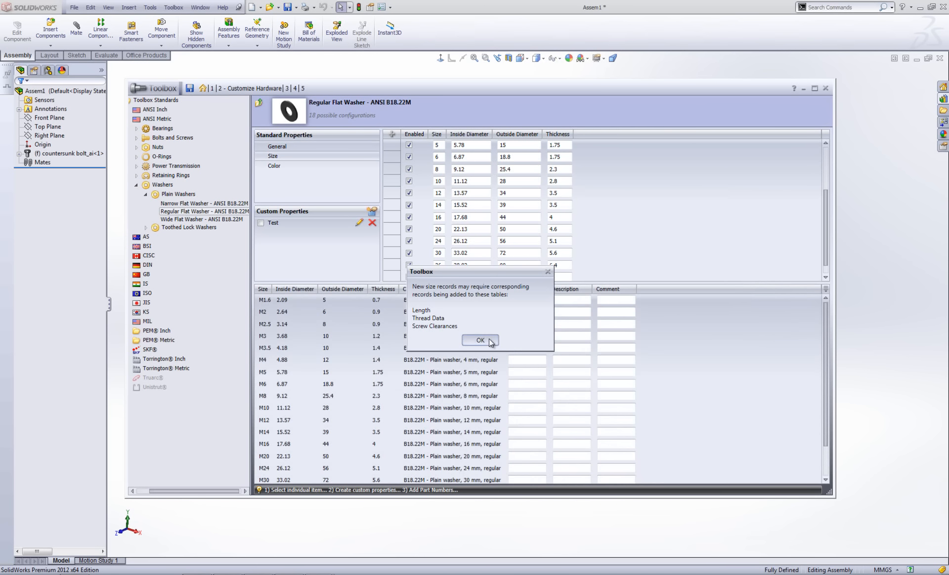
pyautogui.click(490, 340)
# Scroll the size table back up and bring up the washer's Color settings.
pyautogui.moveTo(826, 209); pyautogui.dragTo(829, 238)
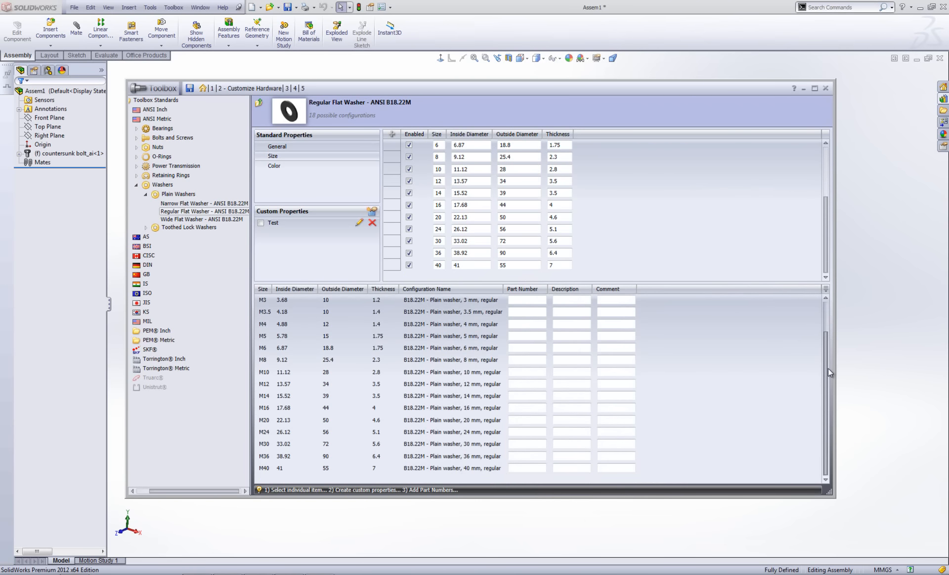
pyautogui.scroll(-1, 828, 369)
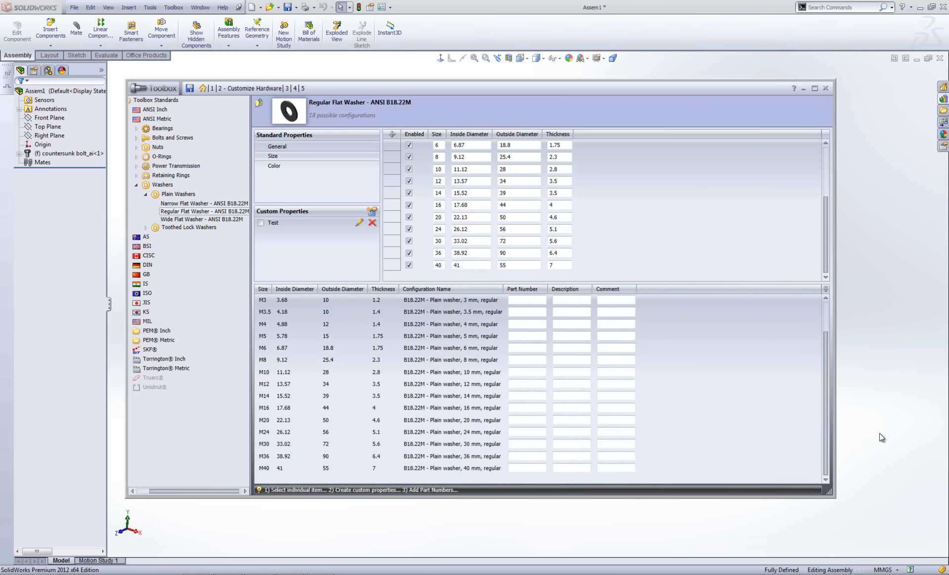
pyautogui.scroll(1, 823, 308)
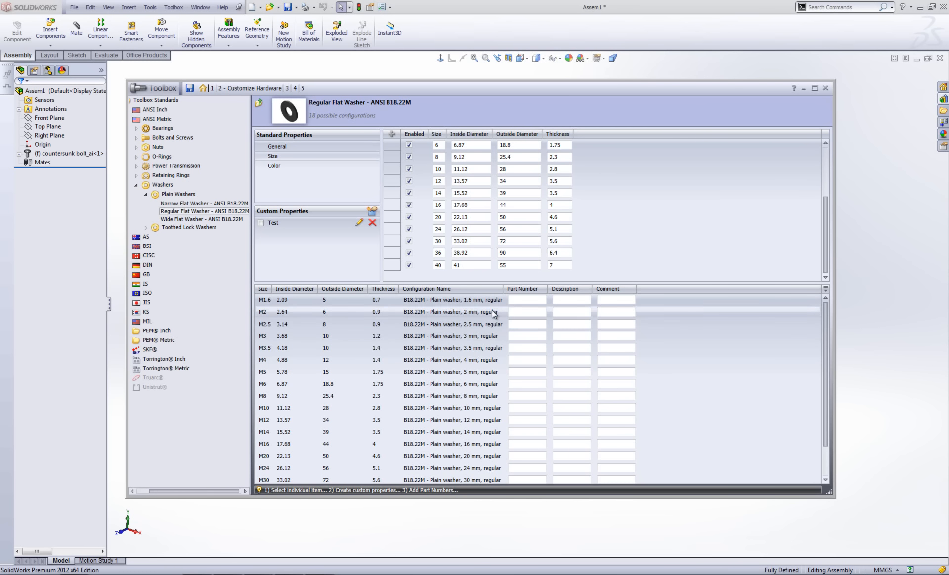
pyautogui.click(284, 170)
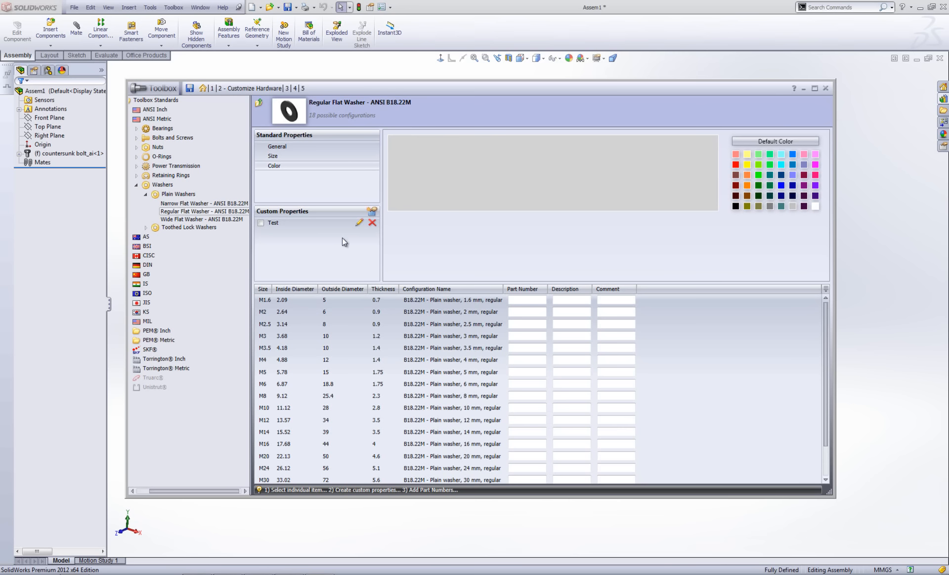
# Create a checked custom property named Material with 'configuration specific' turned off.
pyautogui.click(371, 211)
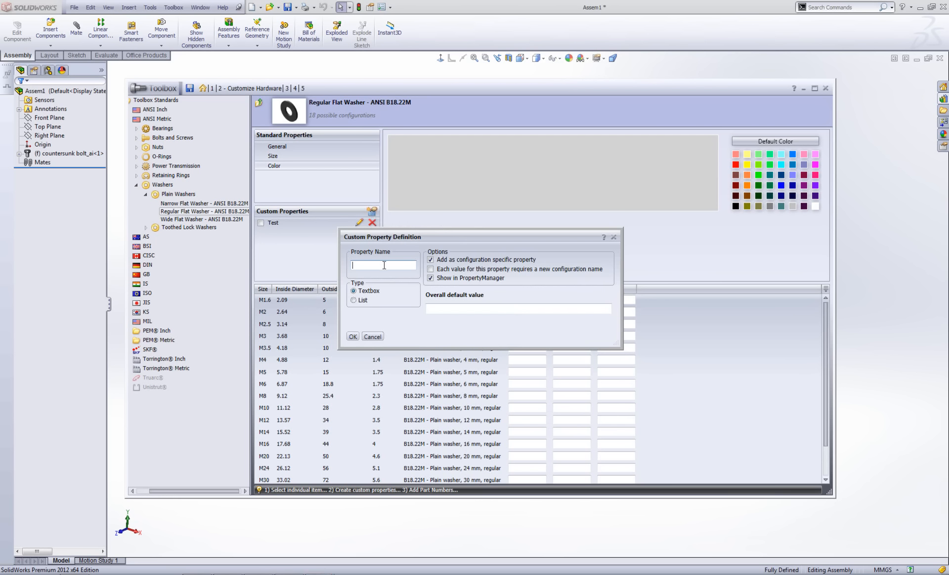
pyautogui.write('Material')
pyautogui.click(353, 337)
pyautogui.click(261, 223)
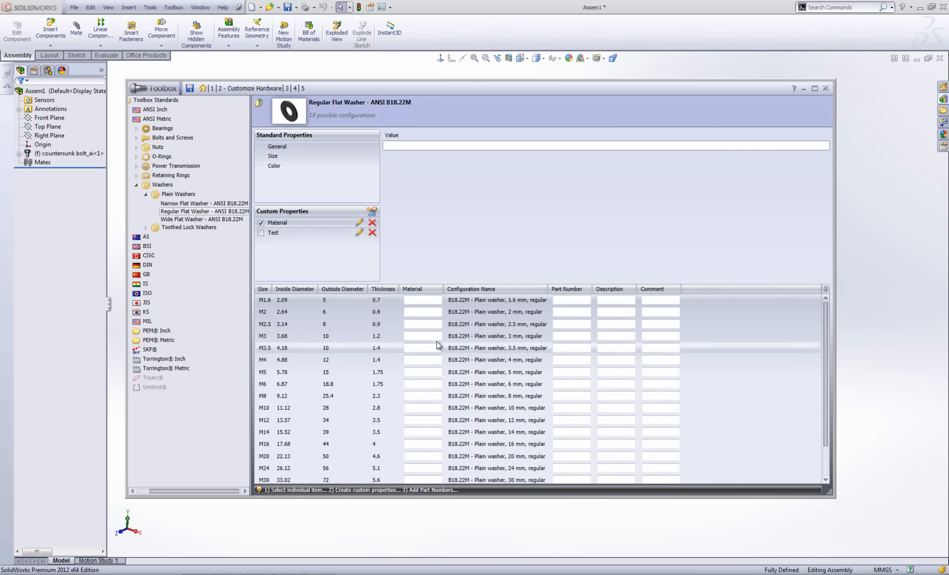
pyautogui.click(359, 224)
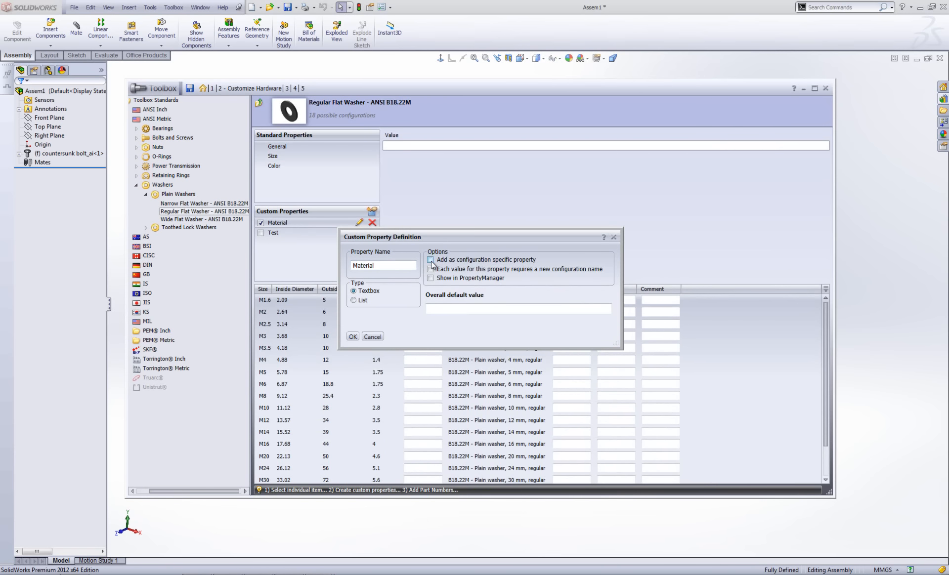
pyautogui.click(353, 336)
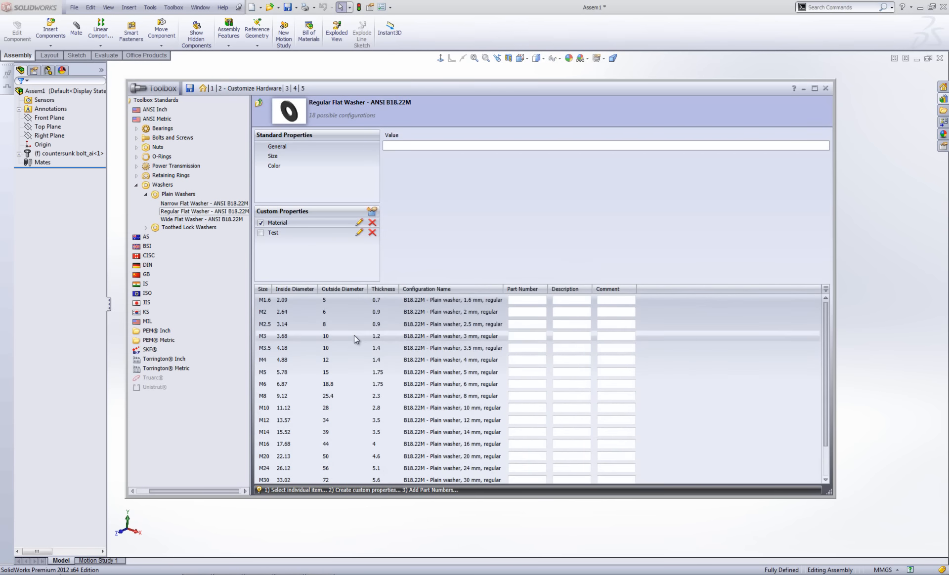
# Edit the Material property and enter Steel as its overall default value.
pyautogui.moveTo(825, 360); pyautogui.dragTo(820, 312)
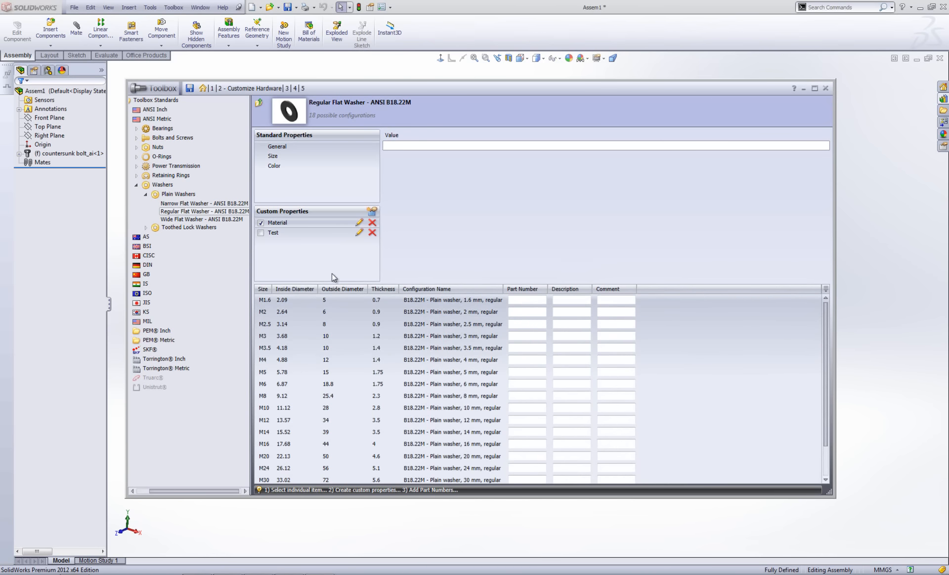
pyautogui.click(359, 223)
pyautogui.click(447, 307)
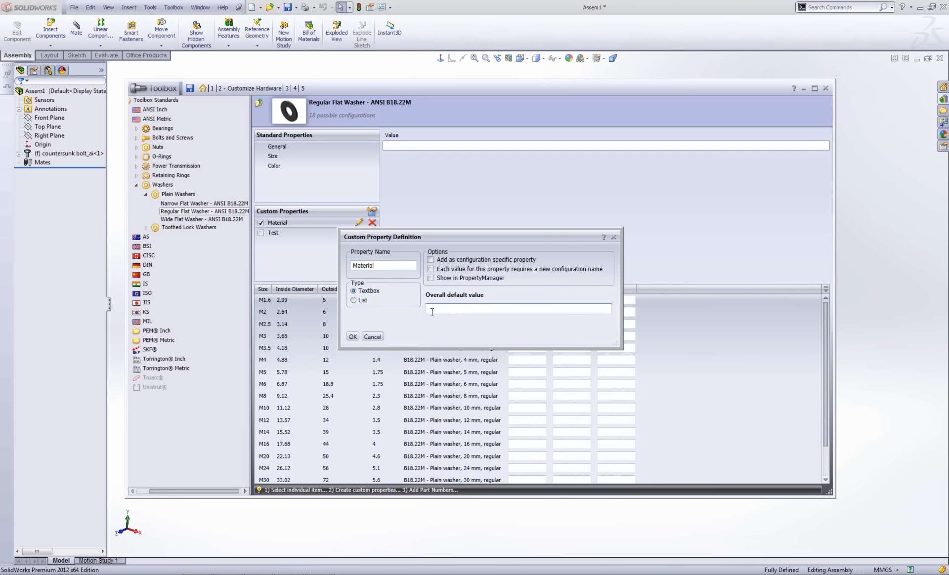
pyautogui.write('Steel')
pyautogui.click(353, 337)
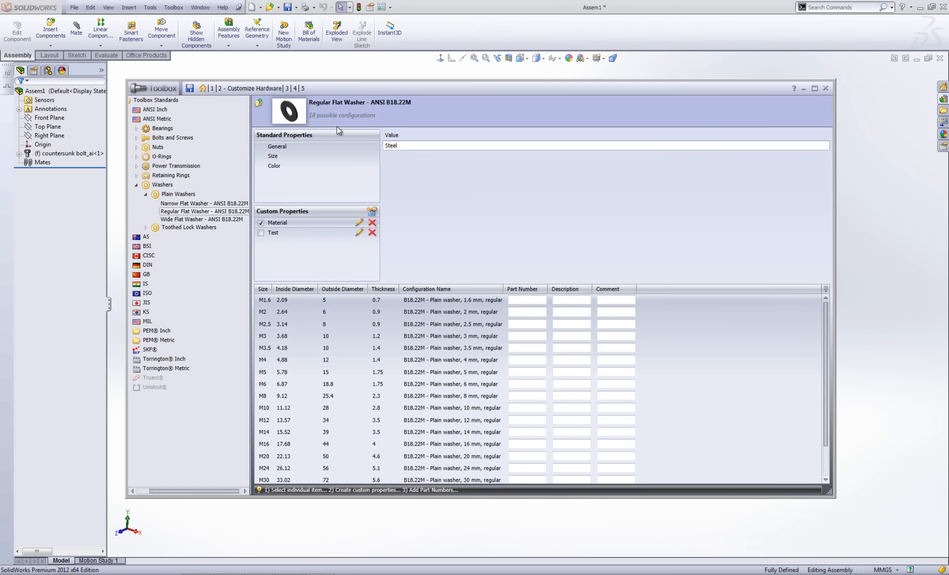
# Go back up three levels to the Toolbox Standards root and move on to User Settings.
pyautogui.click(259, 104)
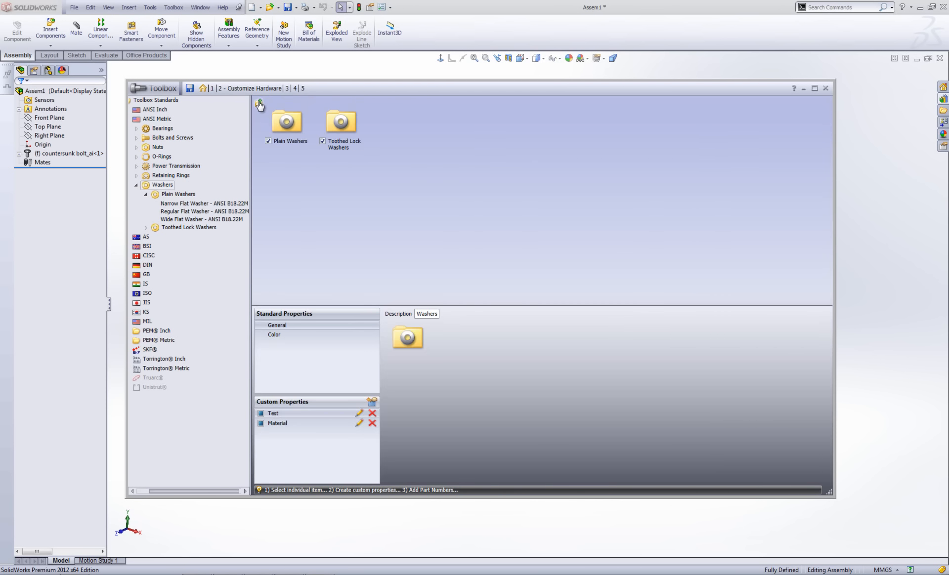
pyautogui.click(259, 104)
pyautogui.click(259, 104)
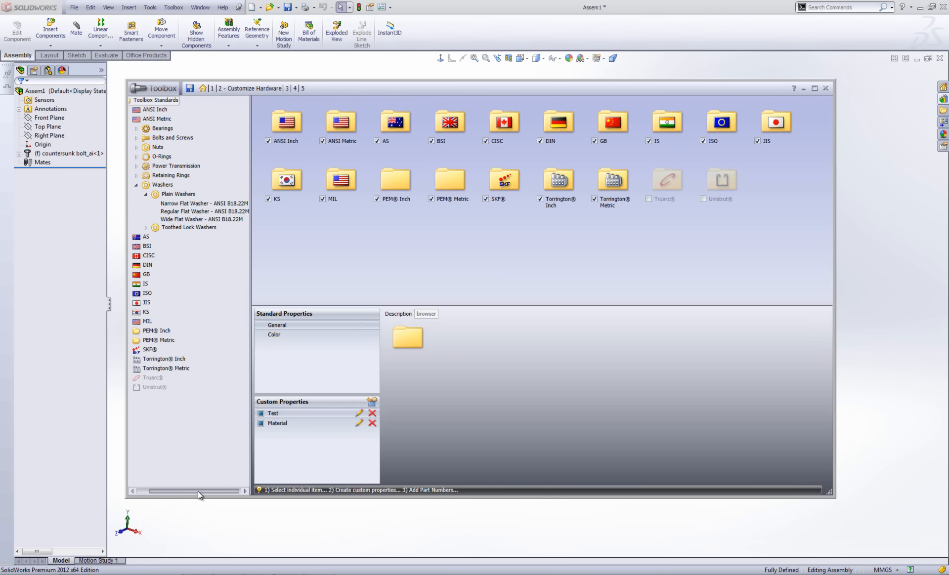
pyautogui.moveTo(197, 491); pyautogui.dragTo(185, 491)
pyautogui.click(142, 119)
pyautogui.click(133, 101)
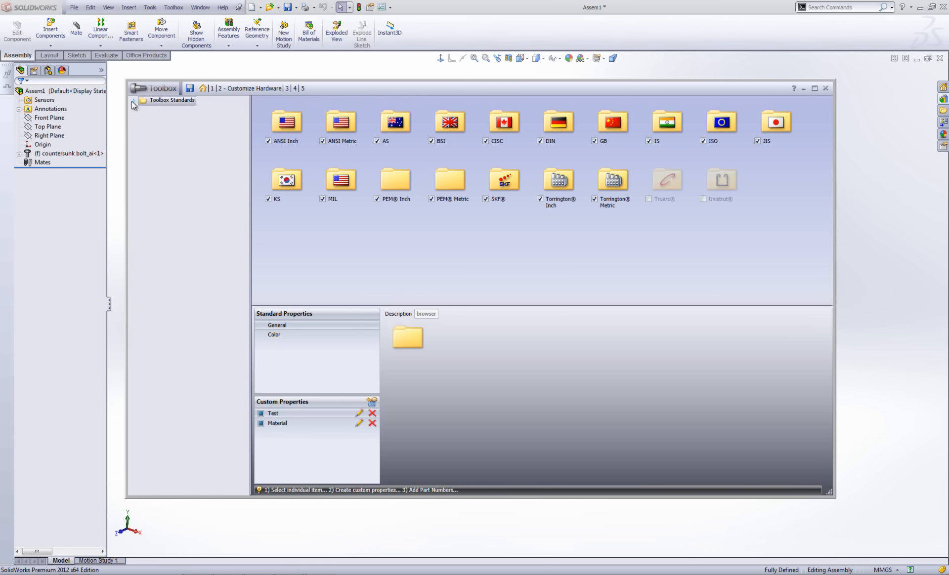
pyautogui.click(132, 101)
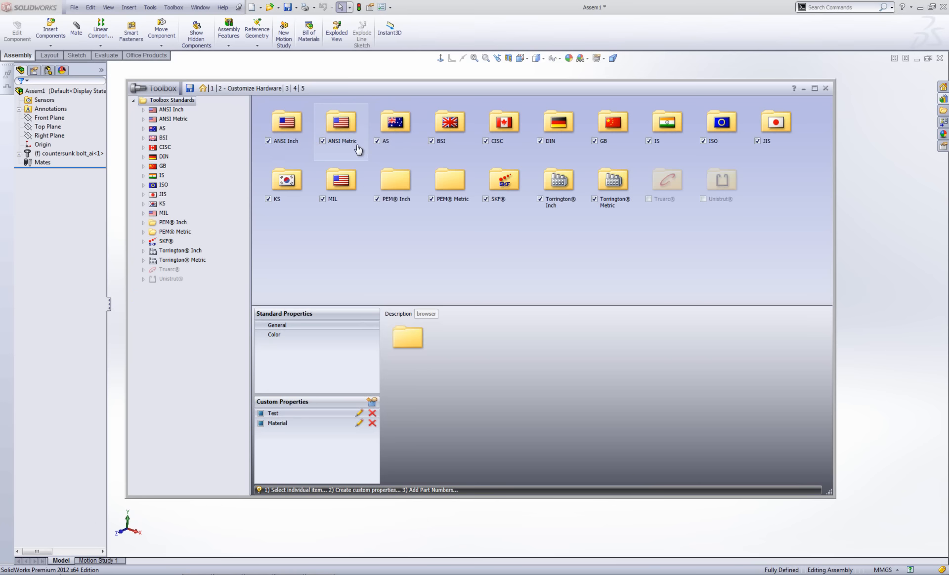
pyautogui.click(287, 89)
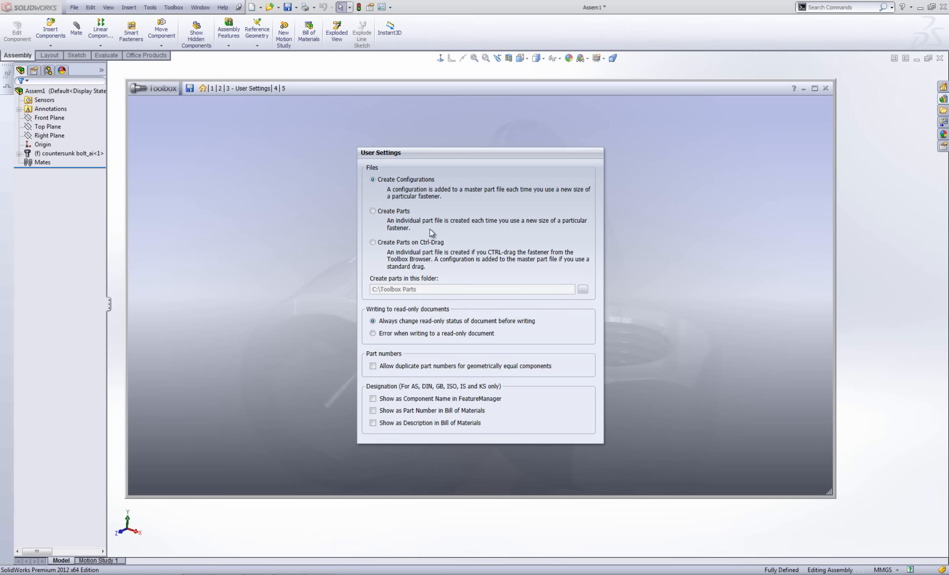
# Choose Create Parts, stored in C:\Toolbox Parts, then continue to the Permissions page.
pyautogui.click(396, 213)
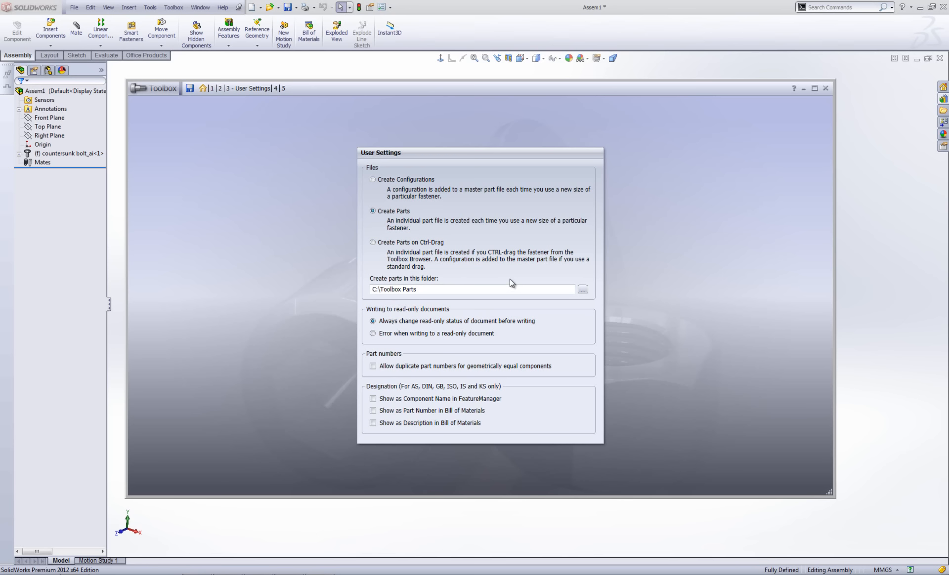
pyautogui.click(230, 88)
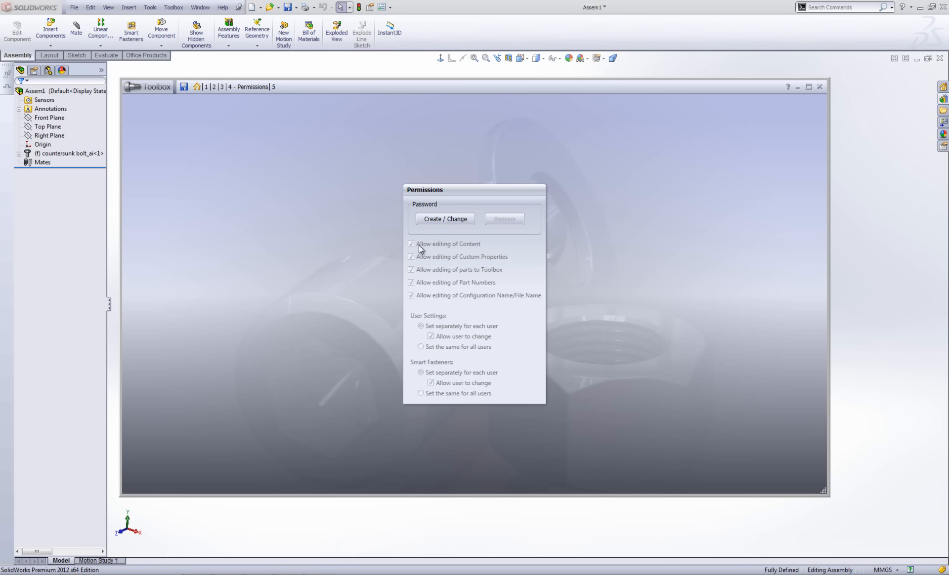
# Create a Toolbox password, enter it again to confirm, and set the secret question and answer.
pyautogui.click(450, 218)
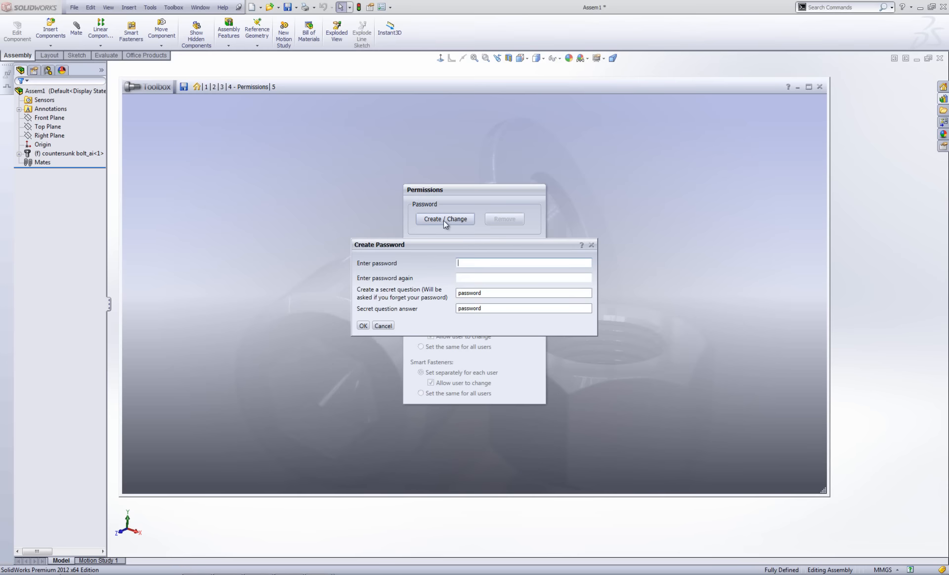
pyautogui.write('password')
pyautogui.click(475, 281)
pyautogui.write('password')
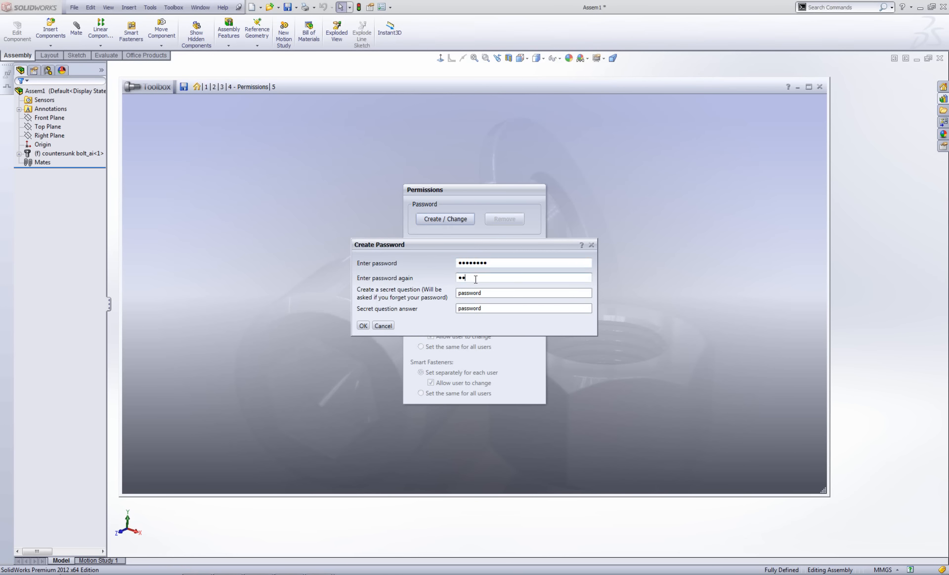
pyautogui.moveTo(494, 296); pyautogui.dragTo(440, 292)
pyautogui.moveTo(499, 307); pyautogui.dragTo(455, 312)
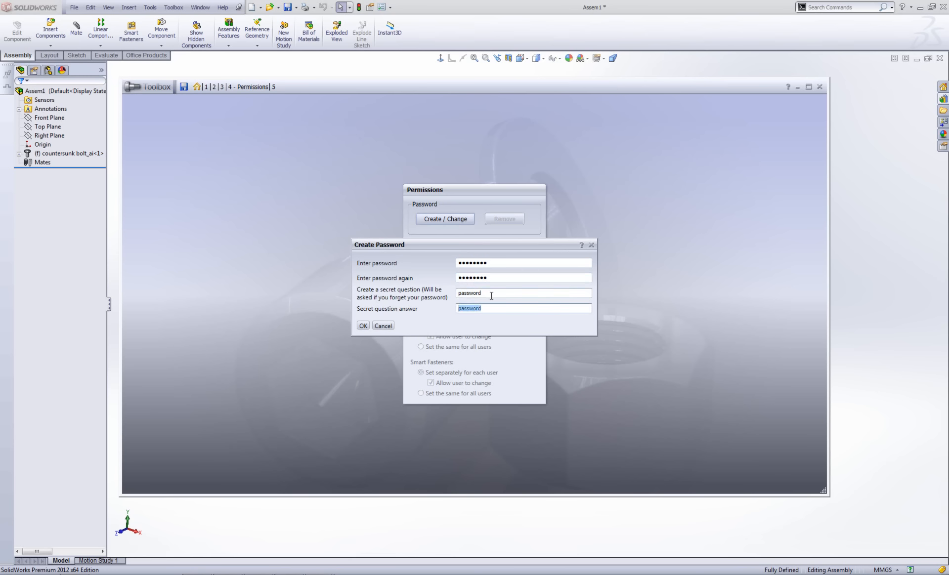
pyautogui.click(361, 327)
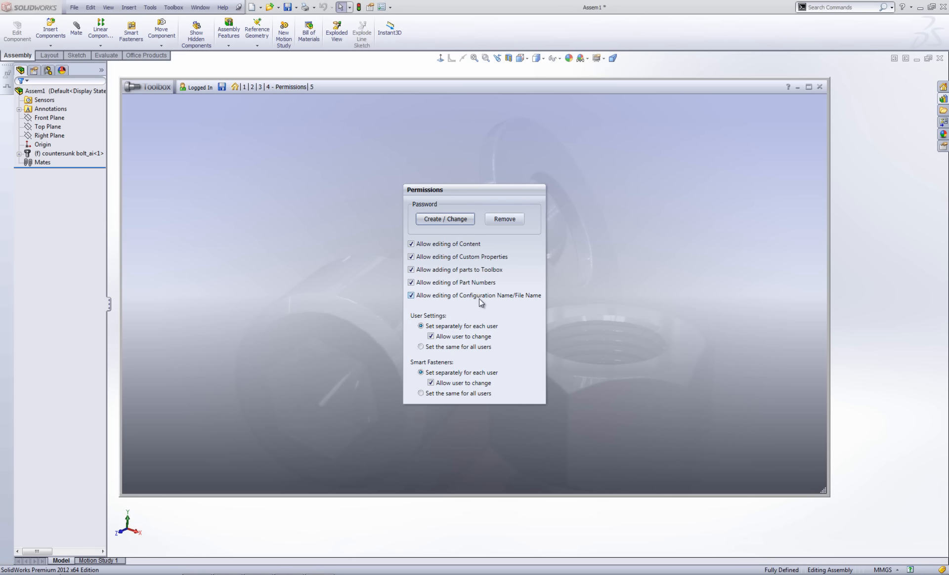
# Disallow editing content, custom properties, part numbers and configuration names, and adding parts, then save.
pyautogui.click(411, 244)
pyautogui.click(410, 257)
pyautogui.click(411, 270)
pyautogui.click(411, 283)
pyautogui.click(410, 296)
pyautogui.click(222, 87)
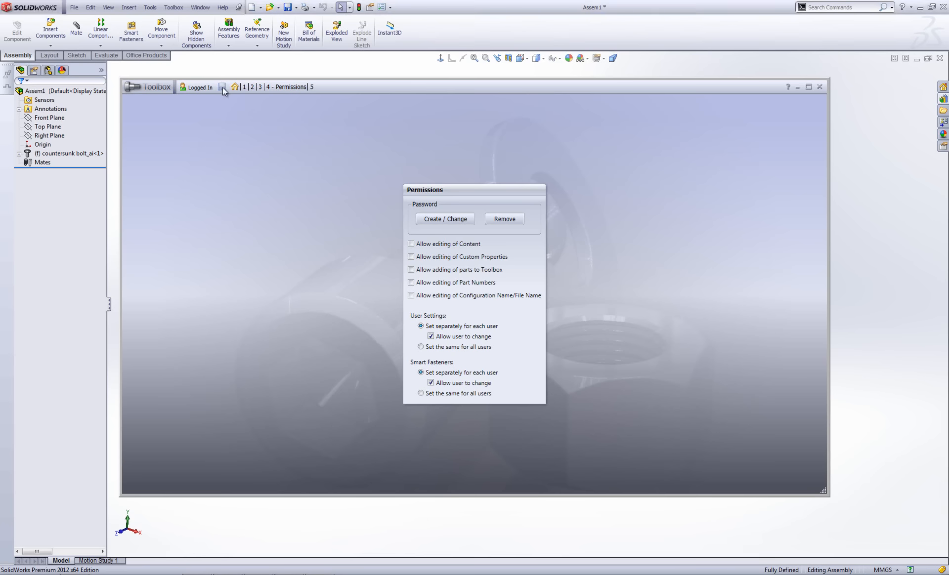
# Reopen Toolbox setup and move through the steps to the 4 - Permissions page.
pyautogui.click(820, 86)
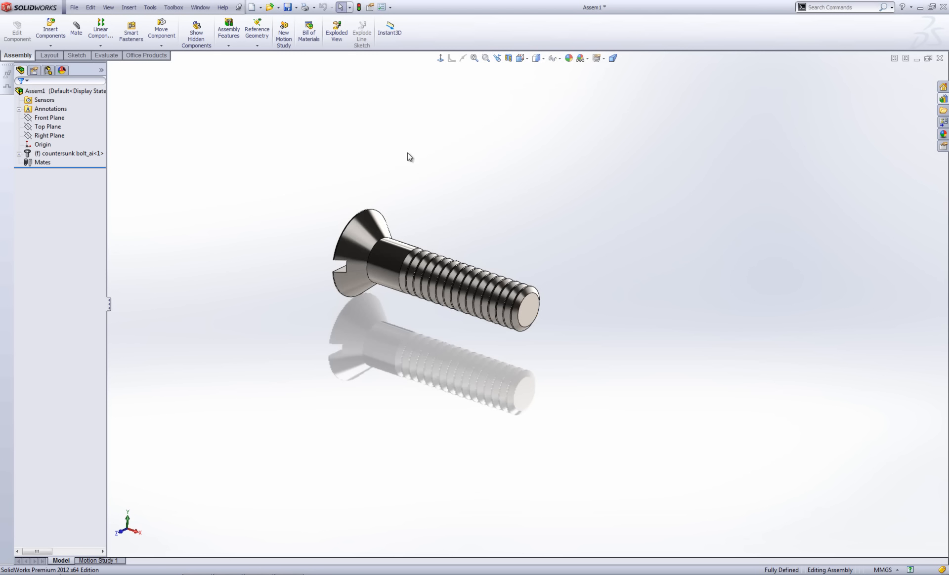
pyautogui.click(176, 9)
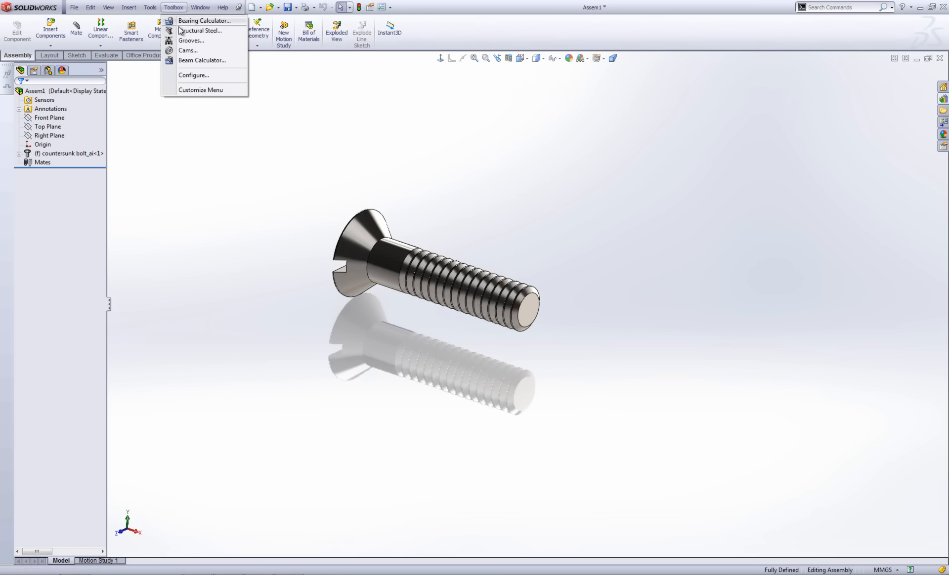
pyautogui.click(193, 76)
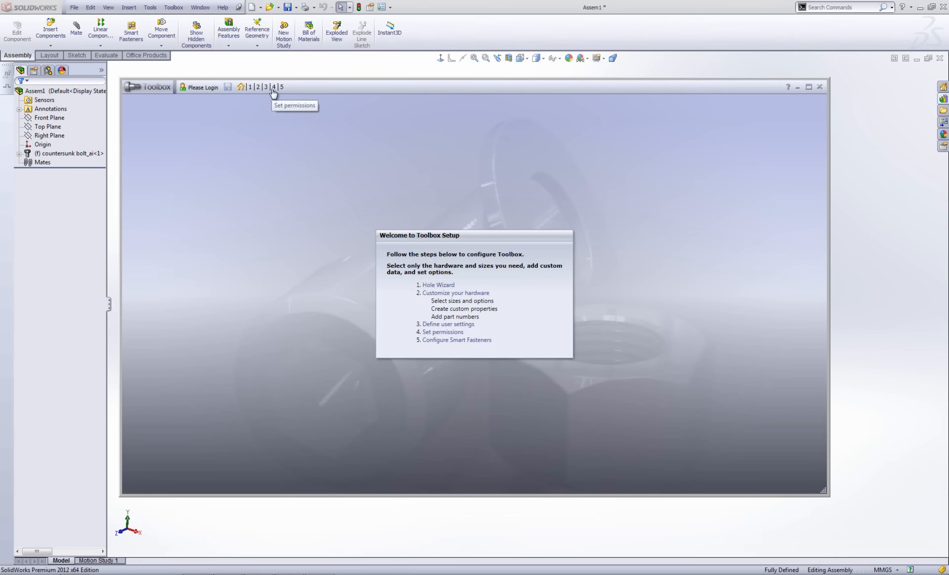
pyautogui.click(258, 88)
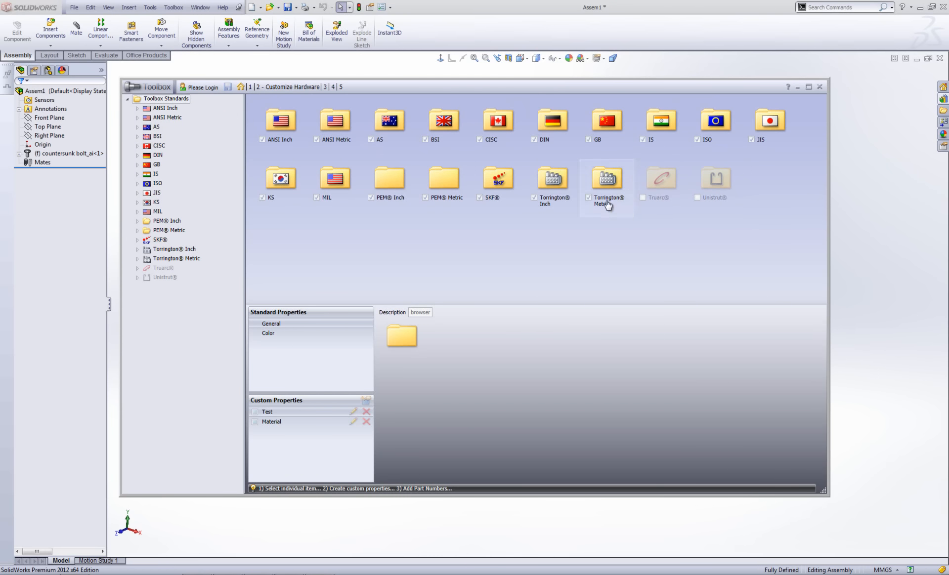
pyautogui.click(324, 88)
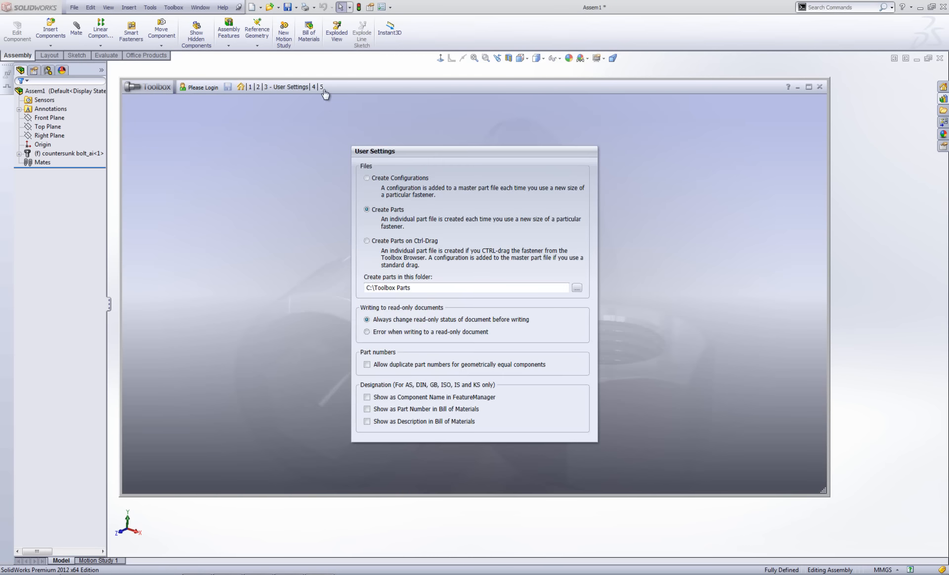
pyautogui.click(329, 88)
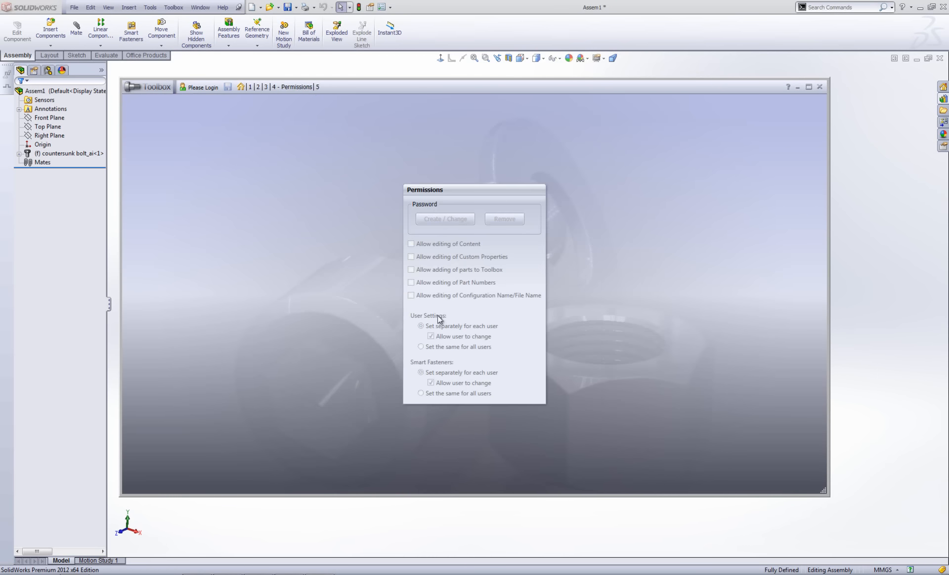
# Log in with the admin password and tick all five allow-editing/adding permissions plus Smart Fasteners.
pyautogui.click(209, 88)
pyautogui.write('********')
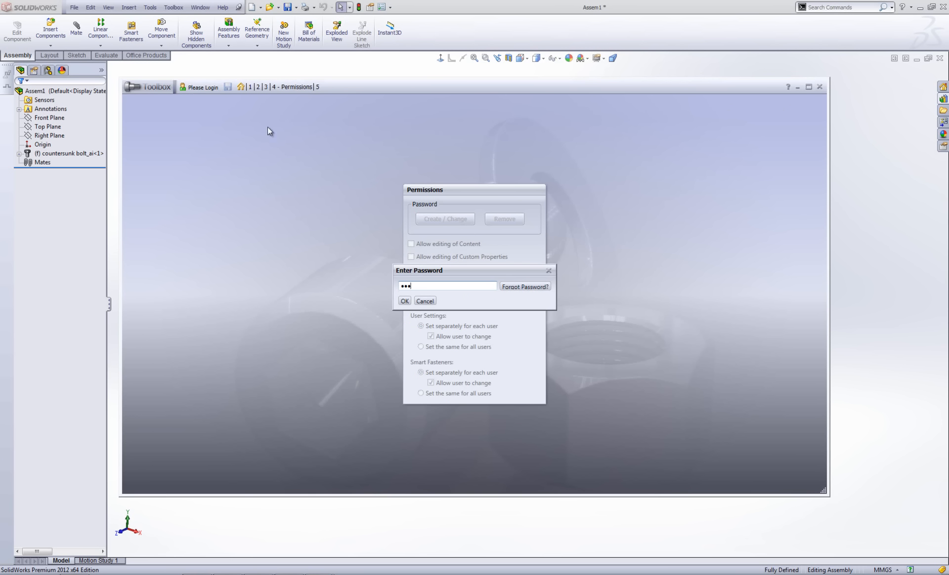
pyautogui.press('Return')
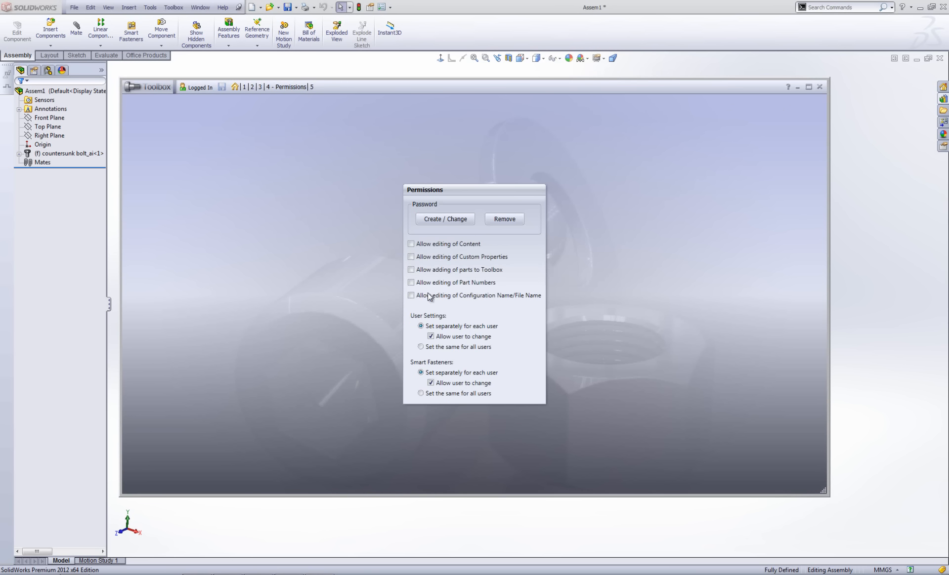
pyautogui.click(411, 295)
pyautogui.click(411, 282)
pyautogui.click(410, 269)
pyautogui.click(410, 256)
pyautogui.click(411, 244)
pyautogui.click(431, 382)
# Go to the 5 - Smart Fasteners page and save the Toolbox settings.
pyautogui.click(312, 87)
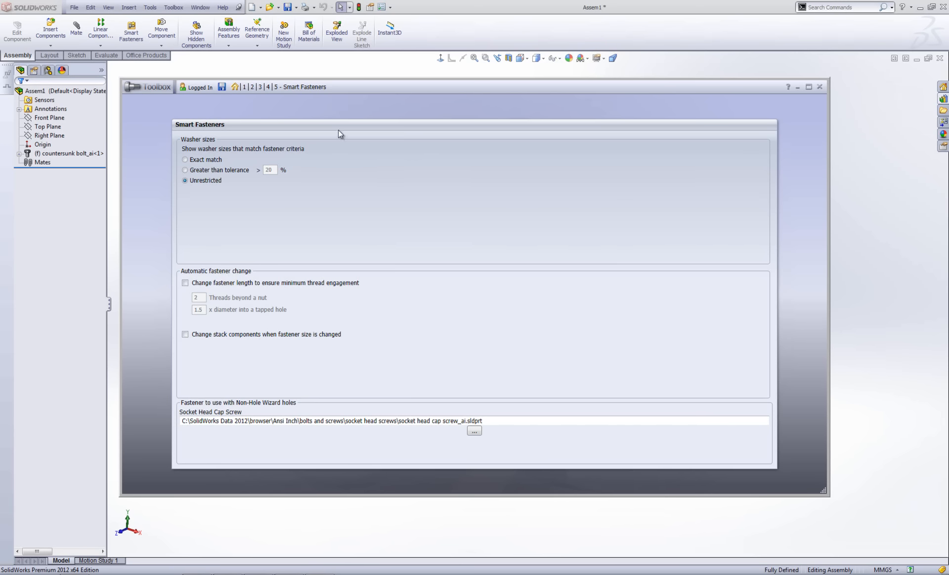
pyautogui.click(222, 88)
# Close Toolbox settings and browse the Design Library to ANSI Metric > Washers > Plain Washers.
pyautogui.click(819, 87)
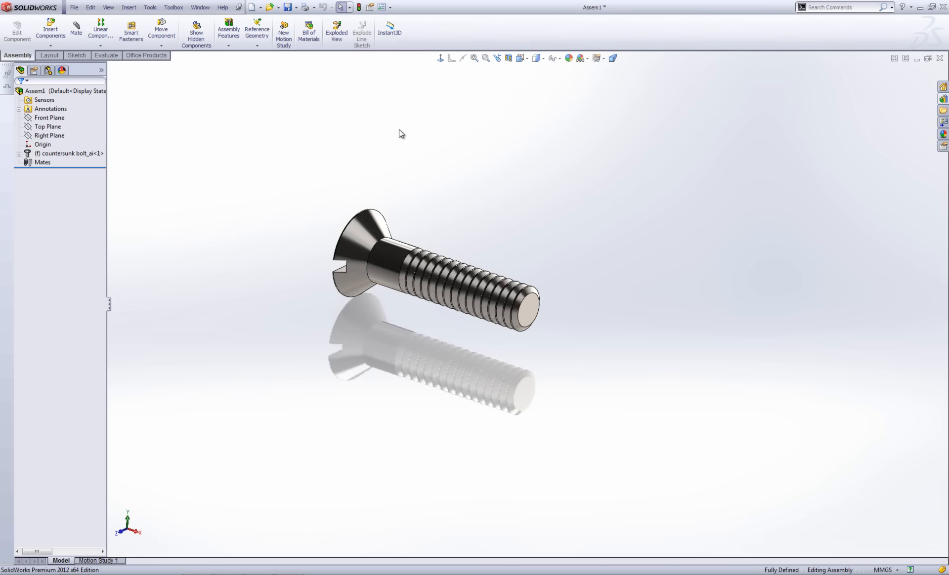
pyautogui.click(942, 98)
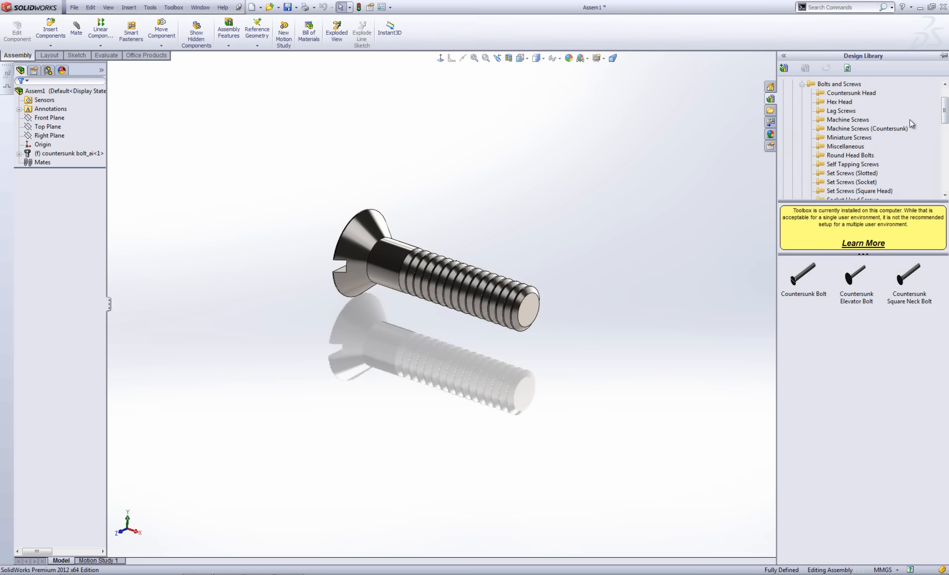
pyautogui.click(802, 84)
pyautogui.scroll(2, 798, 99)
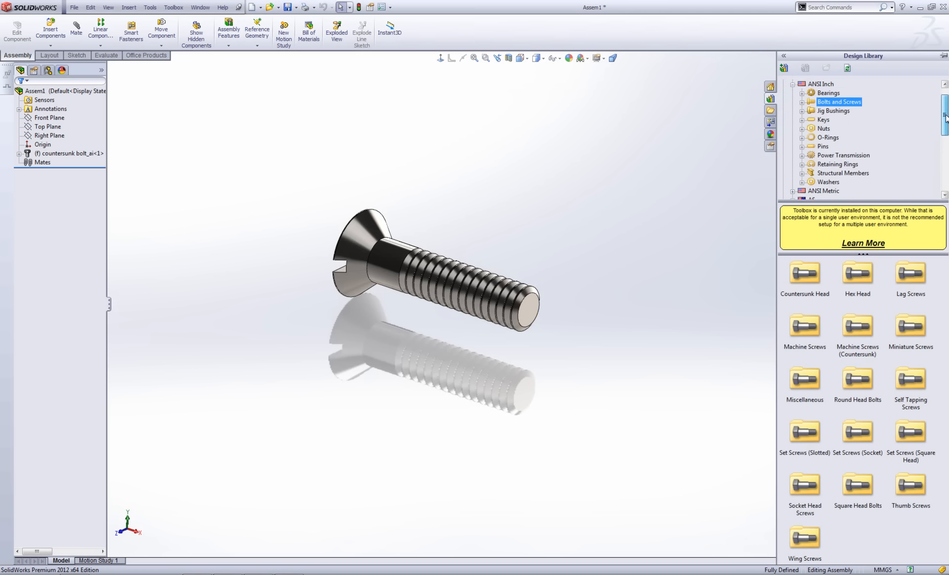
pyautogui.click(793, 102)
pyautogui.click(793, 111)
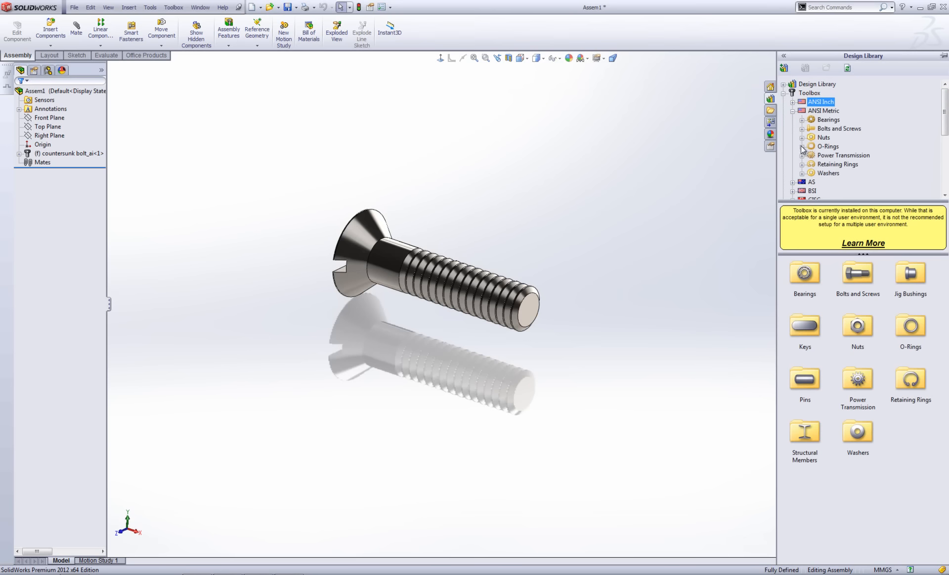
pyautogui.click(802, 173)
pyautogui.click(843, 183)
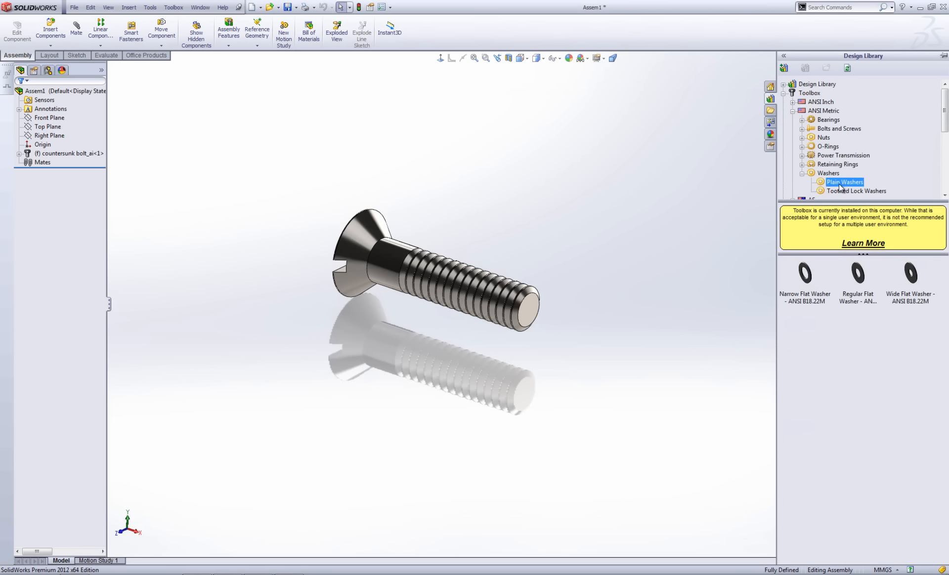
# Insert a Regular Flat Washer sized M40 and move it beside the bolt.
pyautogui.click(860, 272)
pyautogui.moveTo(860, 272); pyautogui.dragTo(311, 398)
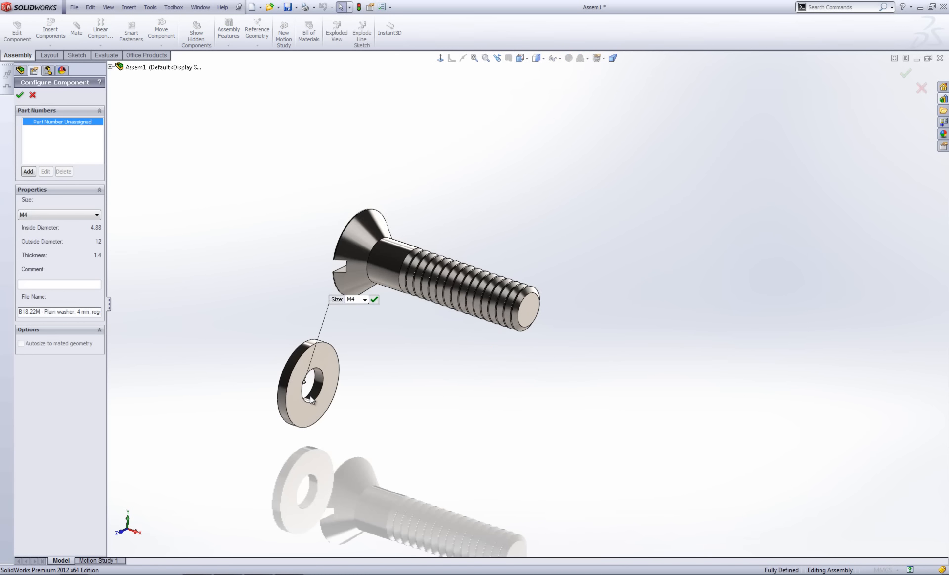
pyautogui.click(49, 215)
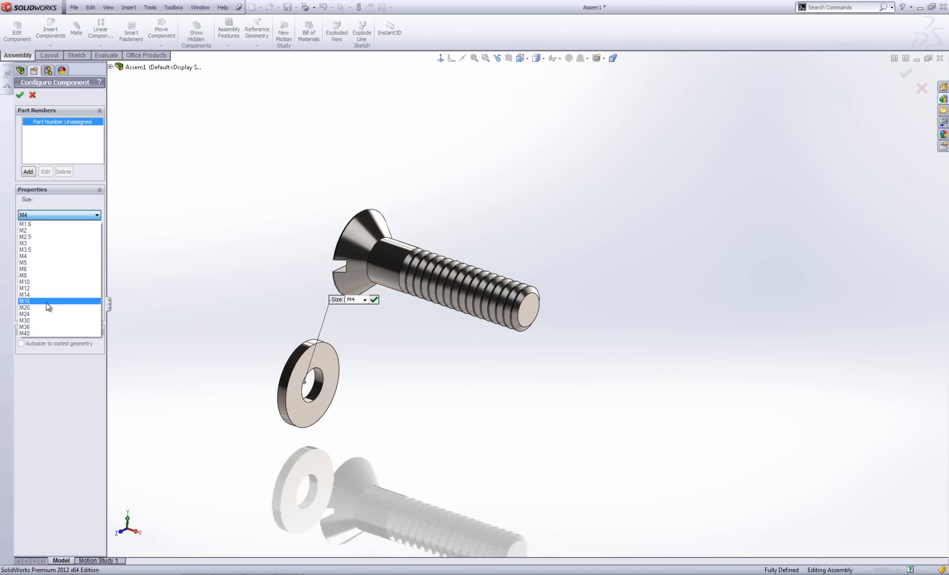
pyautogui.click(47, 332)
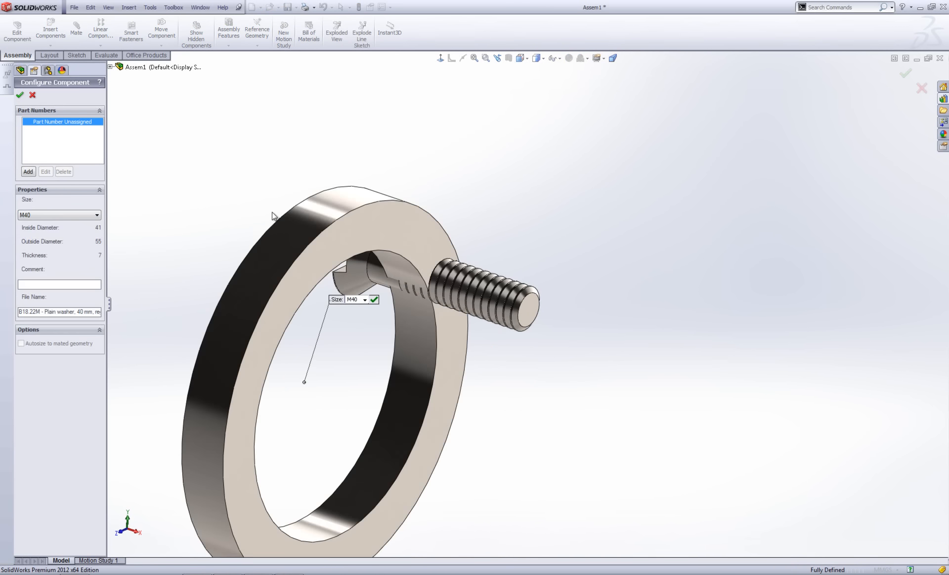
pyautogui.click(20, 95)
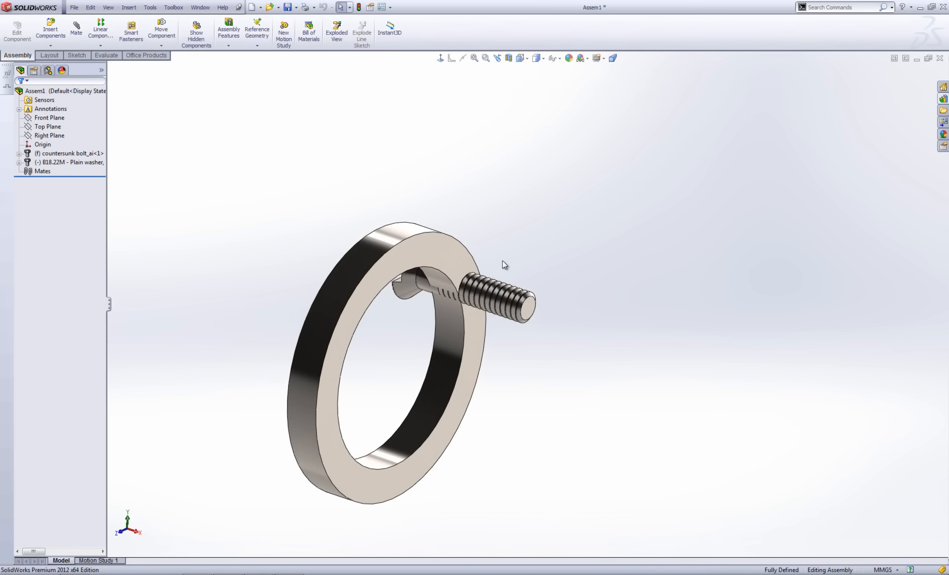
pyautogui.moveTo(511, 241); pyautogui.dragTo(743, 187)
pyautogui.moveTo(506, 278); pyautogui.dragTo(435, 212, button='middle')
pyautogui.click(376, 274)
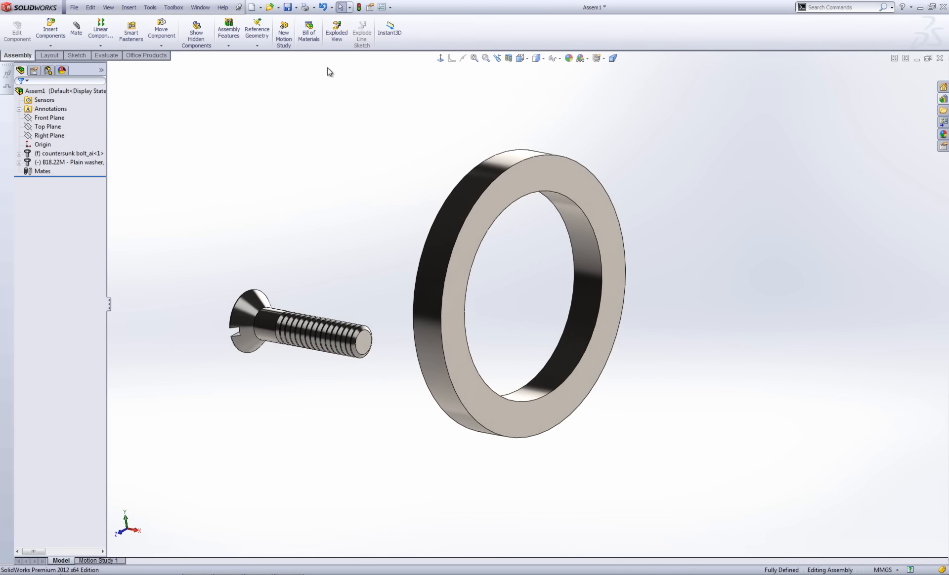
# Open System Options on Hole Wizard/Toolbox and inspect the C:\SolidWorks Data 2012\ folder path.
pyautogui.click(382, 7)
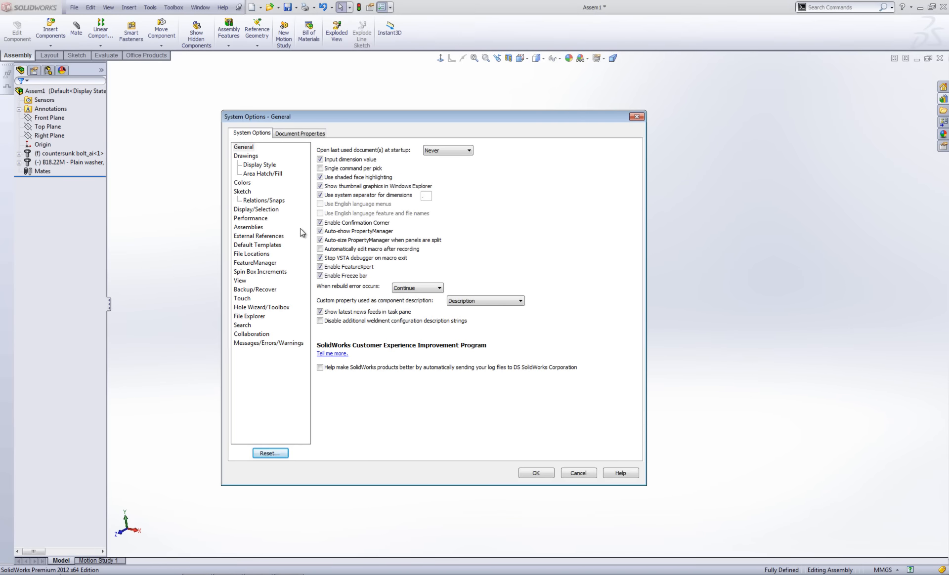
pyautogui.click(277, 308)
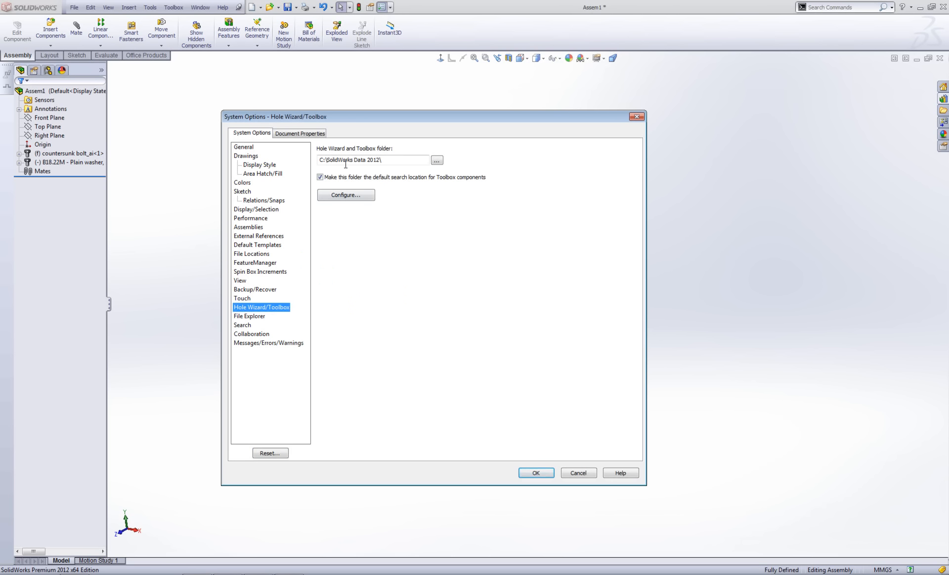
pyautogui.moveTo(326, 159); pyautogui.dragTo(381, 160)
pyautogui.click(390, 160)
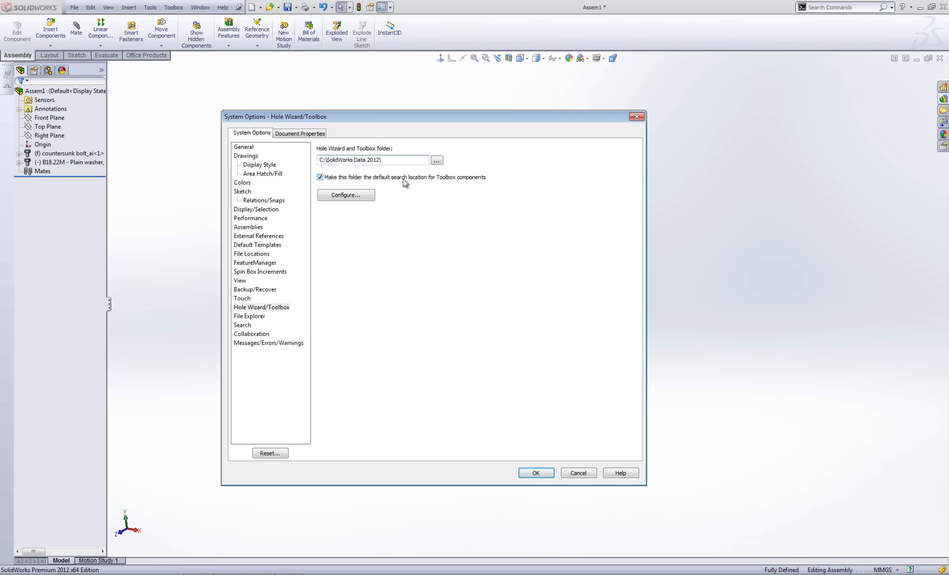
pyautogui.moveTo(326, 159); pyautogui.dragTo(389, 162)
# Review File Locations search paths, then accept C:\SolidWorks Data 2012\ as Toolbox folder and close Options.
pyautogui.click(258, 255)
pyautogui.click(425, 159)
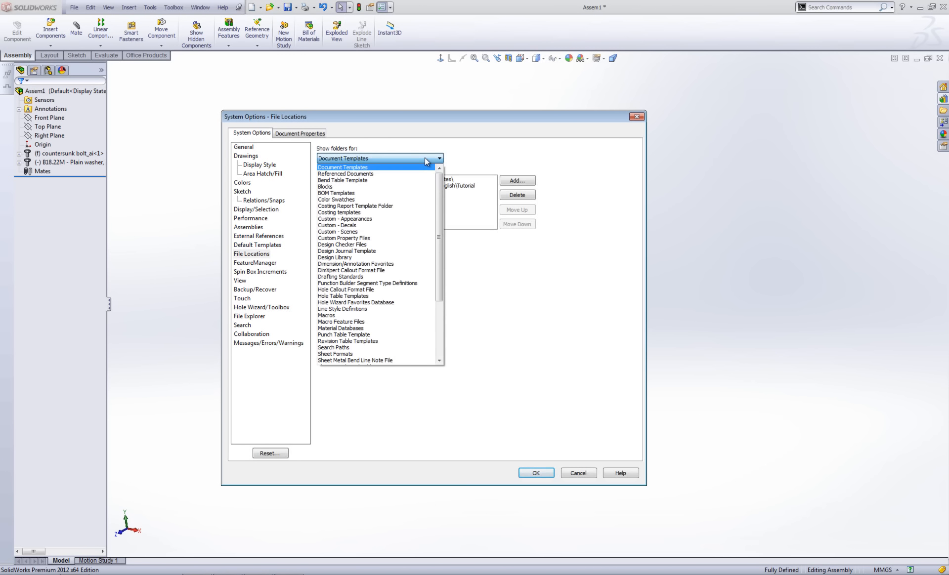
pyautogui.moveTo(439, 233); pyautogui.dragTo(443, 289)
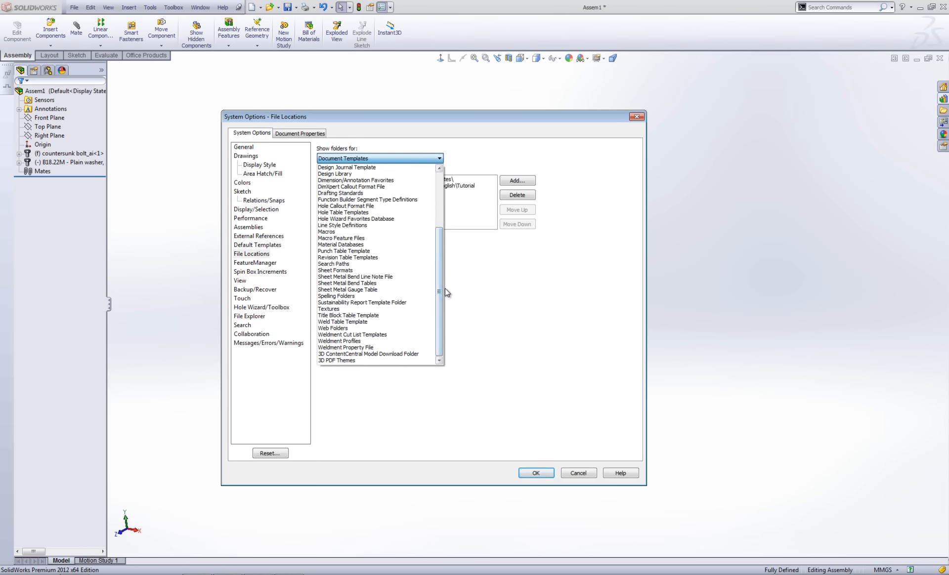
pyautogui.click(361, 263)
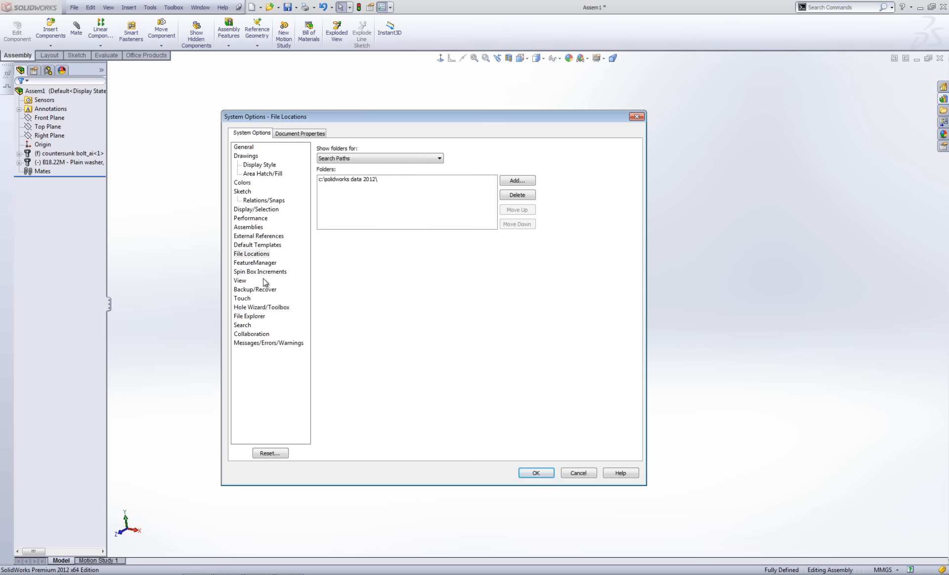
pyautogui.click(269, 307)
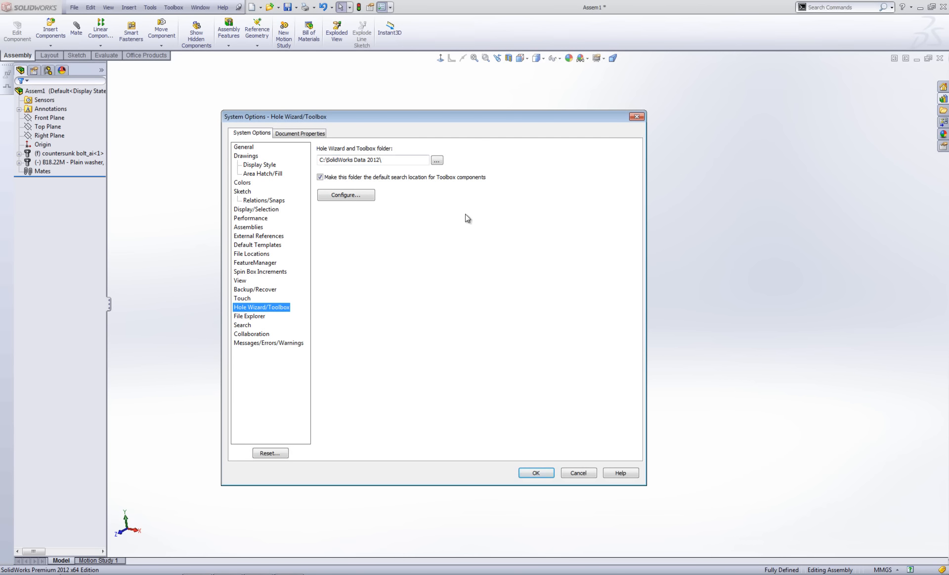
pyautogui.click(543, 474)
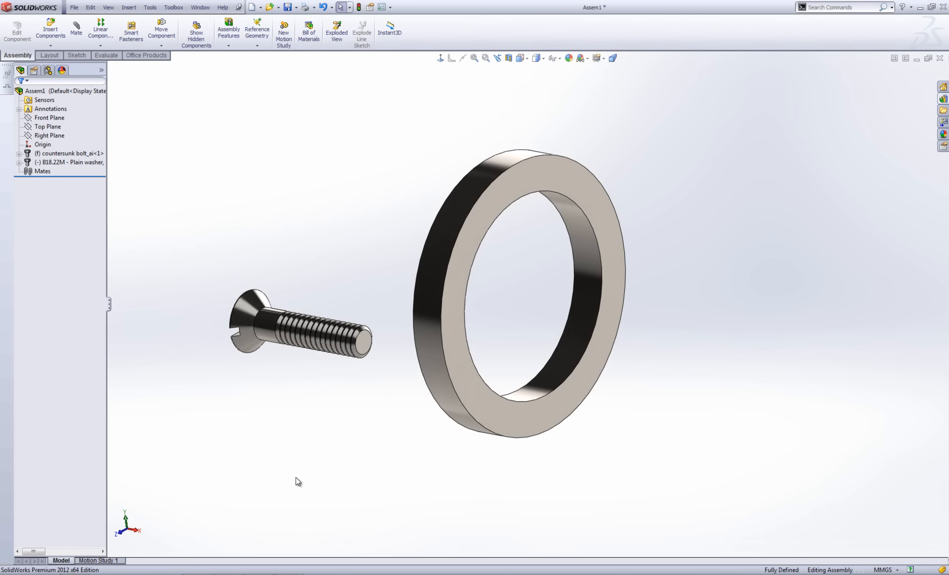
# Delete the plain washer and then the countersunk bolt from the FeatureManager tree, confirming each.
pyautogui.click(90, 164)
pyautogui.press('Delete')
pyautogui.click(535, 235)
pyautogui.click(72, 154)
pyautogui.press('Delete')
pyautogui.click(535, 235)
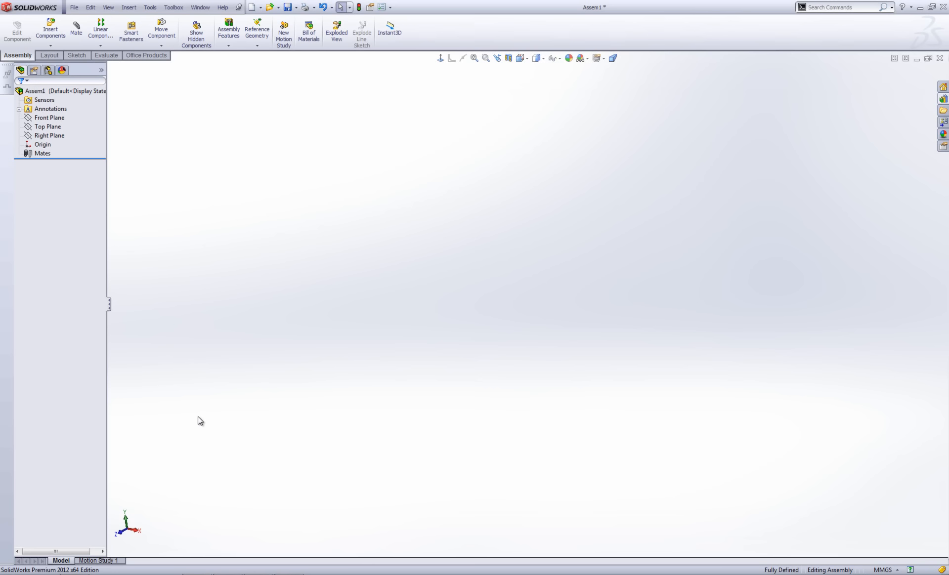
# Open Toolbox Configure on the Customize your hardware page and expand the ISO standard.
pyautogui.click(174, 7)
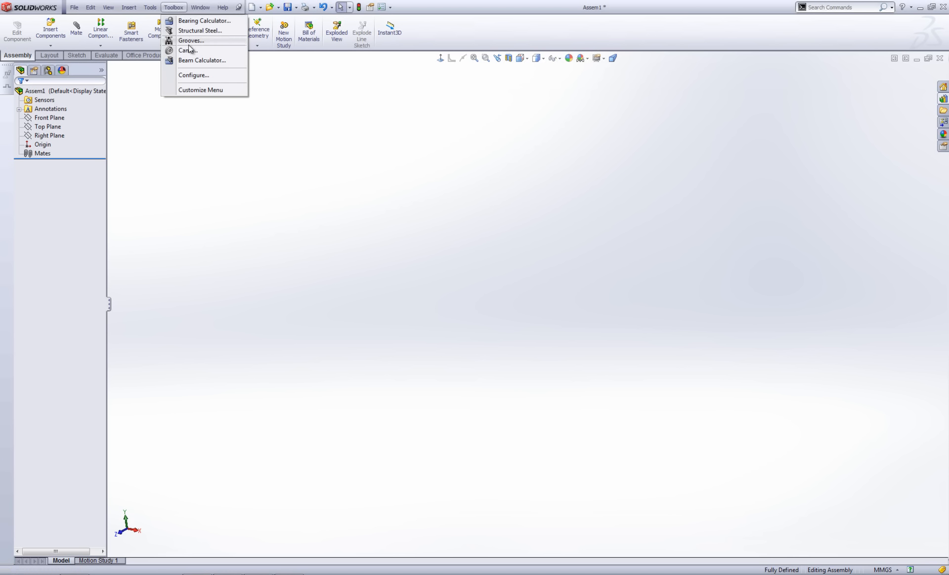
pyautogui.click(194, 75)
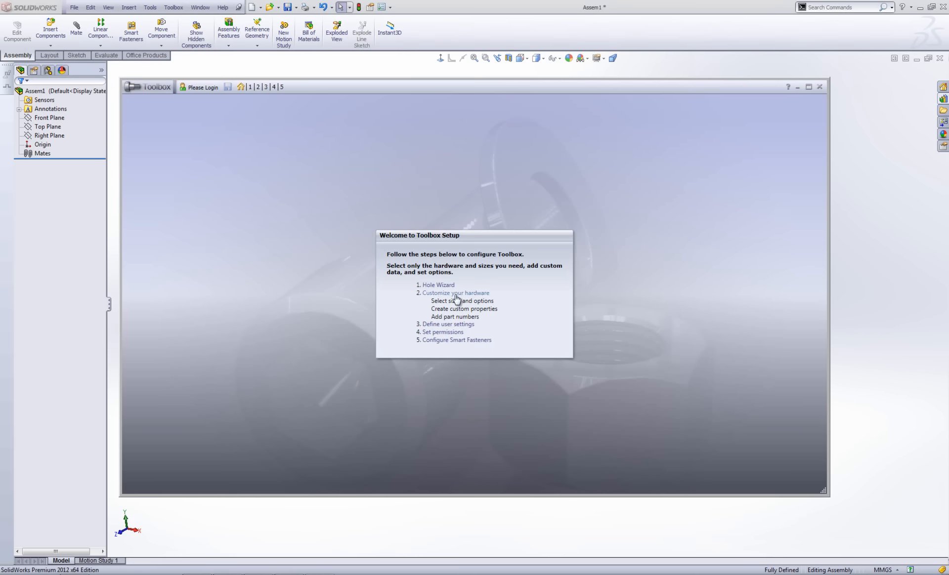
pyautogui.click(456, 293)
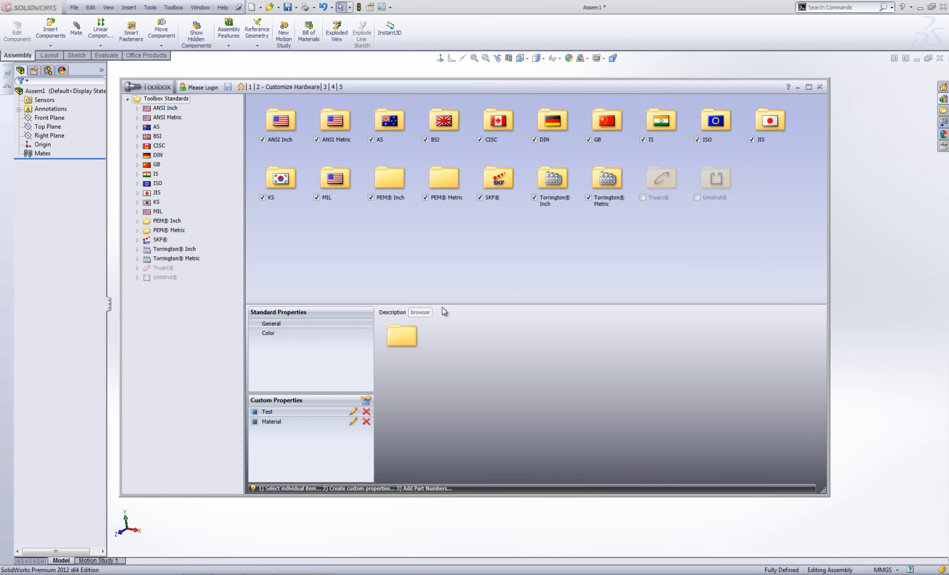
pyautogui.click(158, 184)
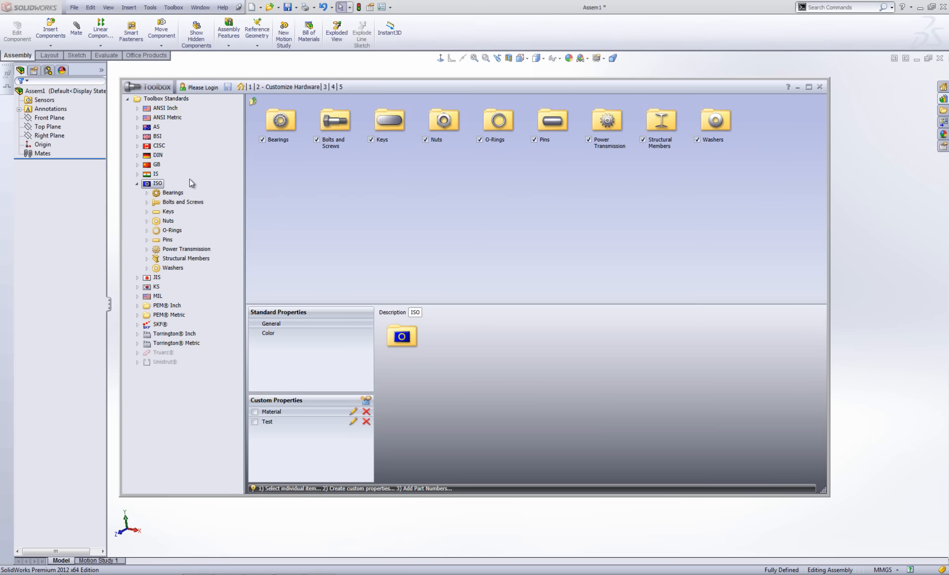
# Copy ISO and paste it under Toolbox Standards as ISO1, then expand its categories.
pyautogui.click(152, 99)
pyautogui.rightClick(152, 99)
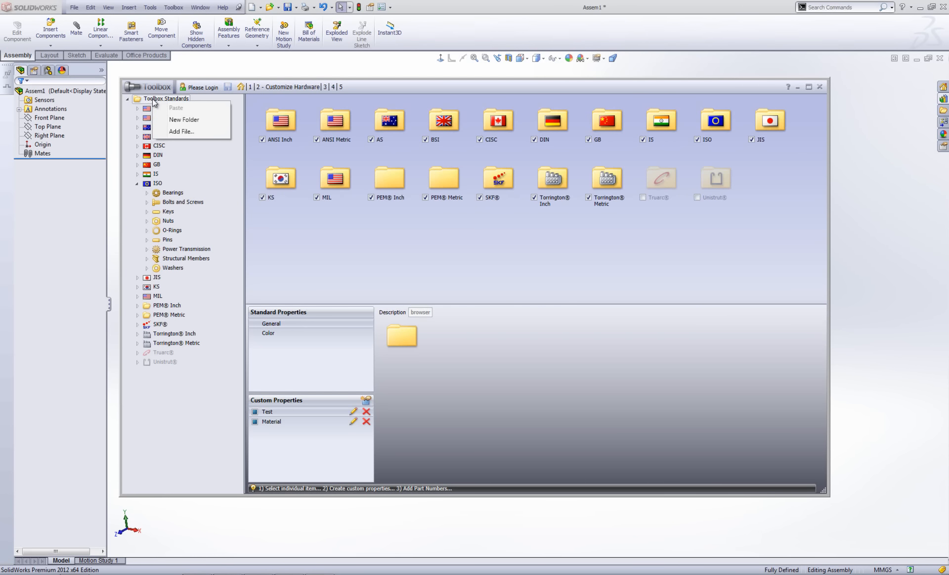
pyautogui.rightClick(151, 183)
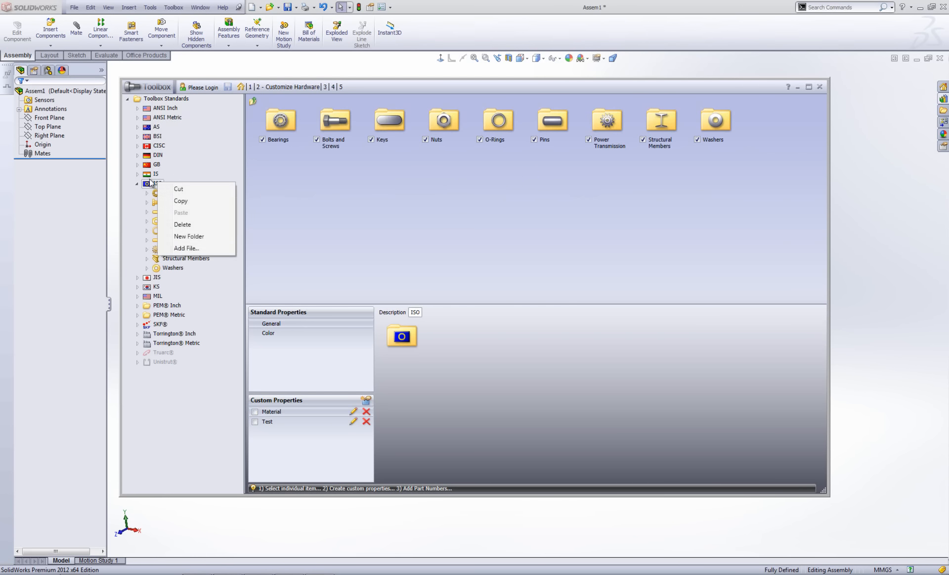
pyautogui.click(182, 200)
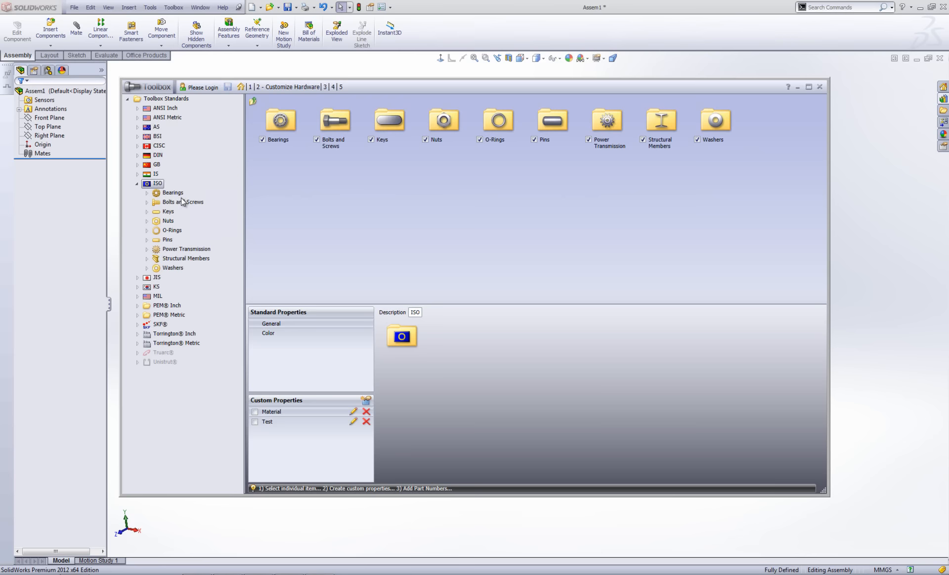
pyautogui.rightClick(151, 101)
pyautogui.click(174, 105)
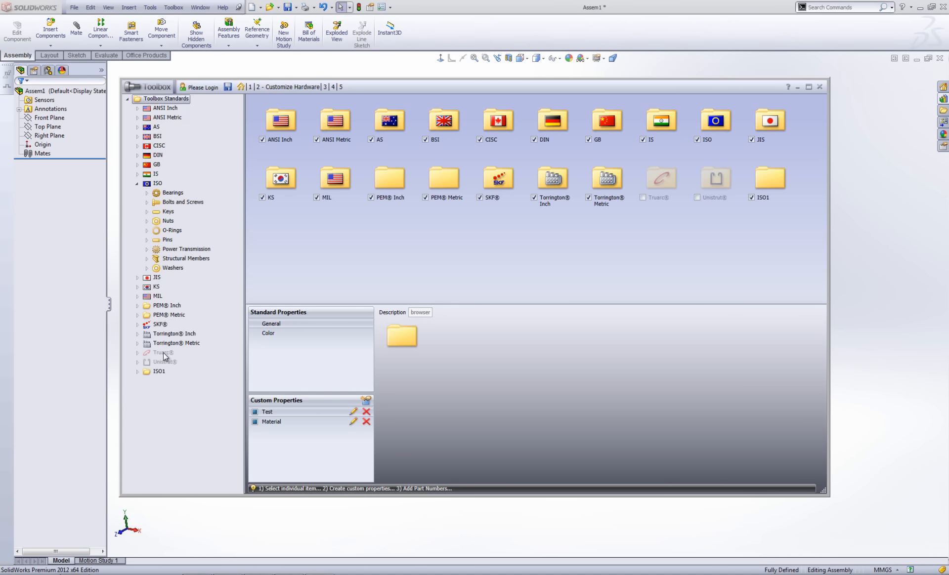
pyautogui.click(137, 184)
pyautogui.doubleClick(159, 287)
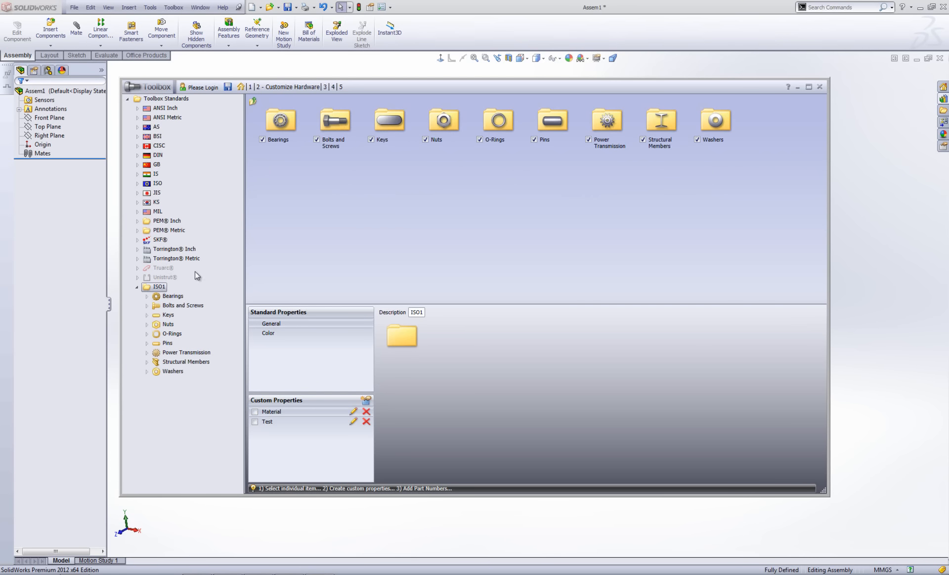
# Delete the Structural Members, Power Transmission and Pins folders from ISO1.
pyautogui.rightClick(171, 362)
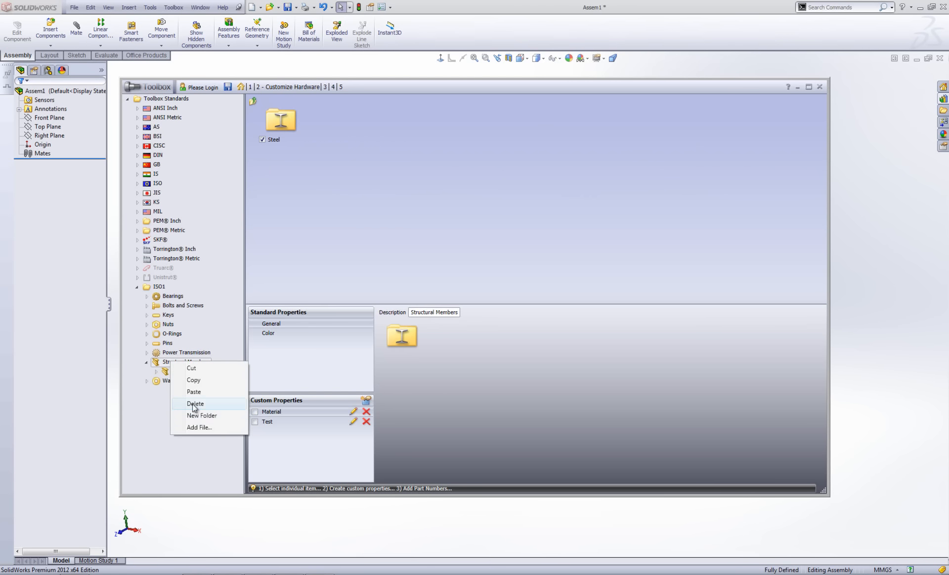
pyautogui.click(190, 407)
pyautogui.click(452, 300)
pyautogui.rightClick(174, 352)
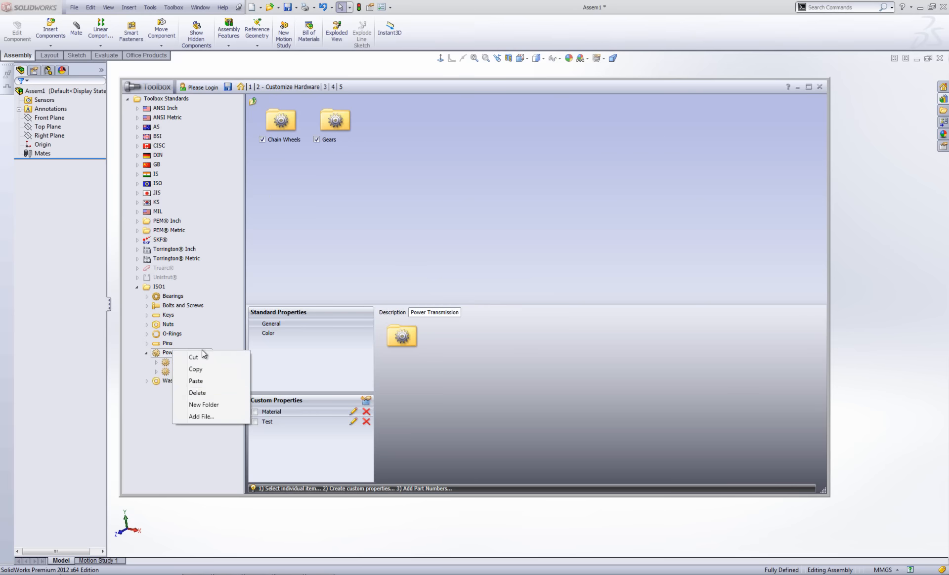
pyautogui.click(198, 393)
pyautogui.click(451, 301)
pyautogui.click(168, 343)
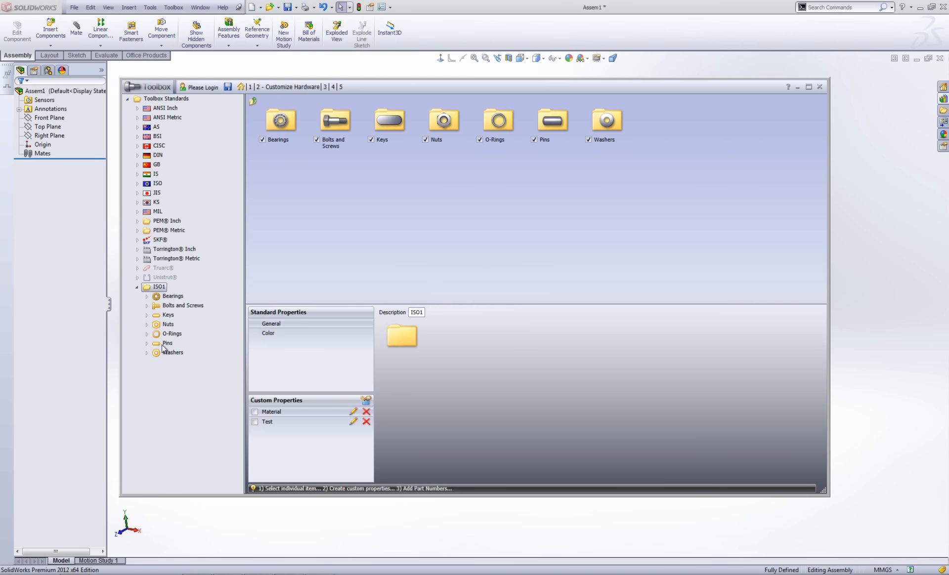
pyautogui.rightClick(167, 343)
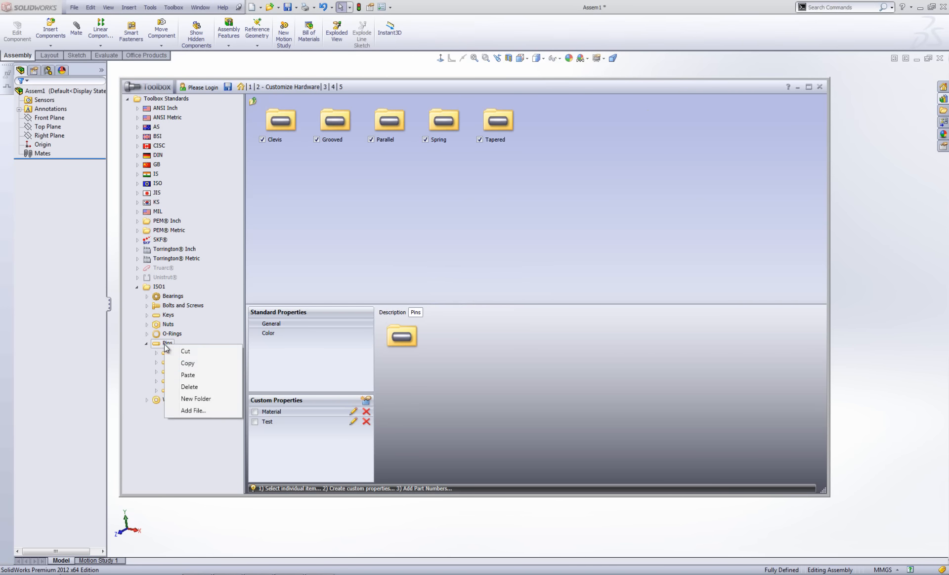
pyautogui.click(193, 387)
pyautogui.click(452, 299)
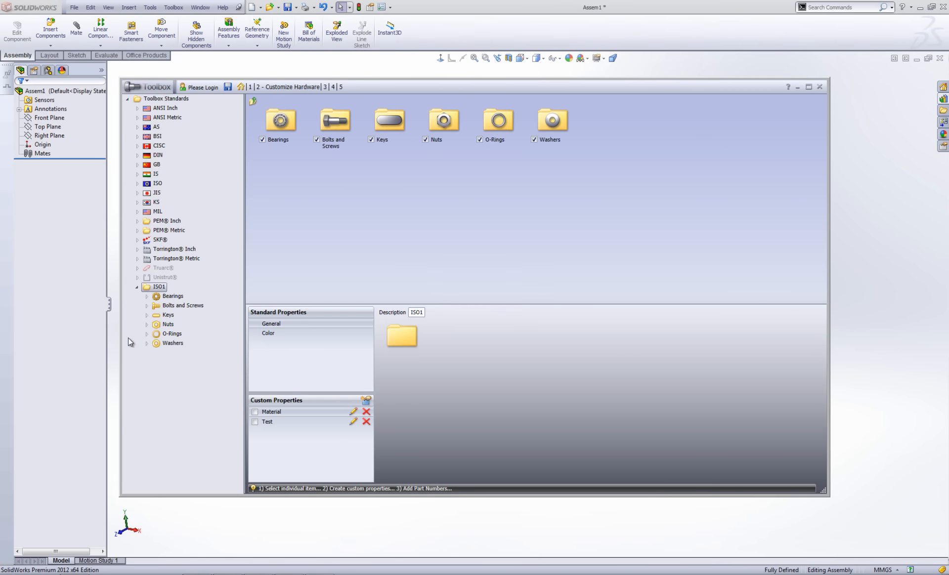
# Create a new folder named 'Custom Bolts' under ISO1's Bolts and Screws.
pyautogui.click(147, 306)
pyautogui.rightClick(188, 307)
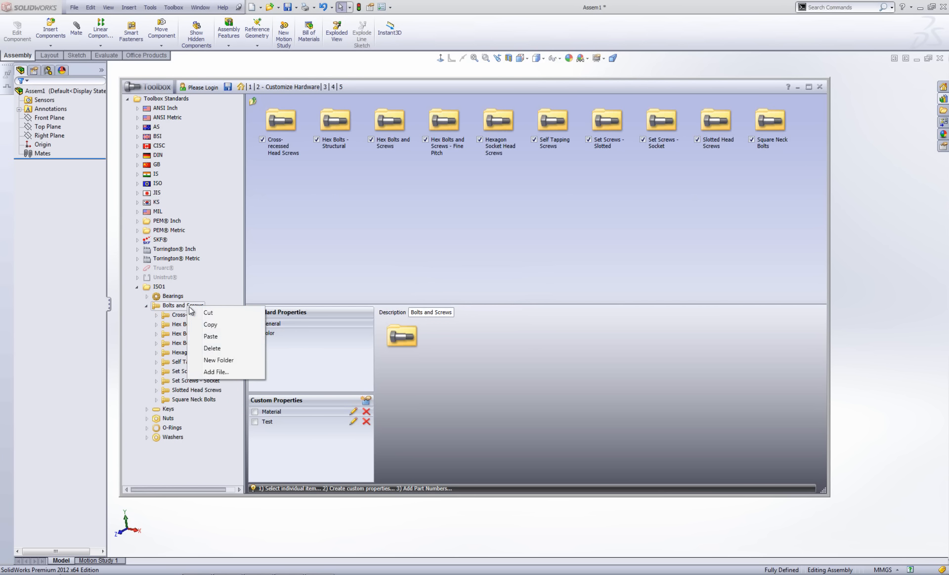
pyautogui.click(217, 361)
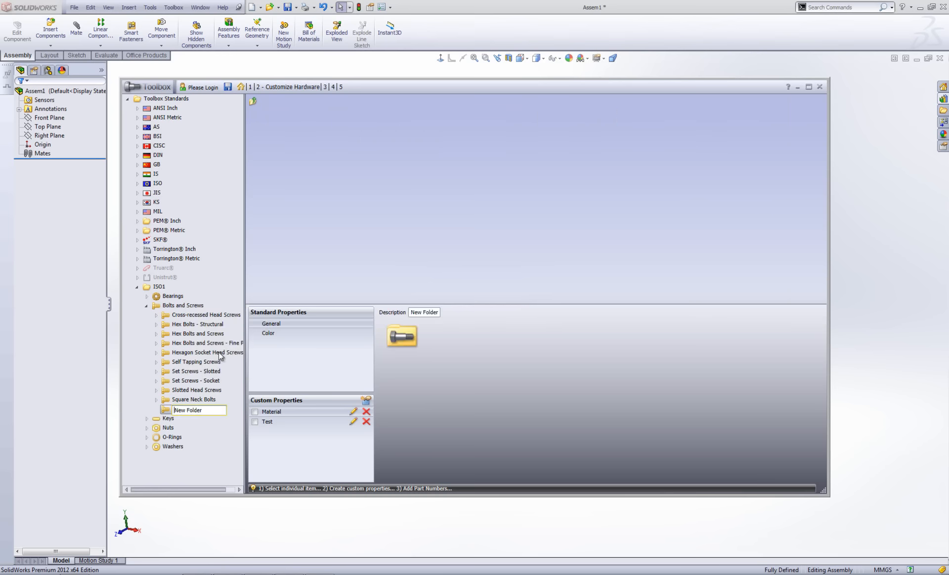
pyautogui.hotkey('ctrl', 'a')
pyautogui.press('BackSpace')
pyautogui.write('Custom Bolts')
pyautogui.press('Return')
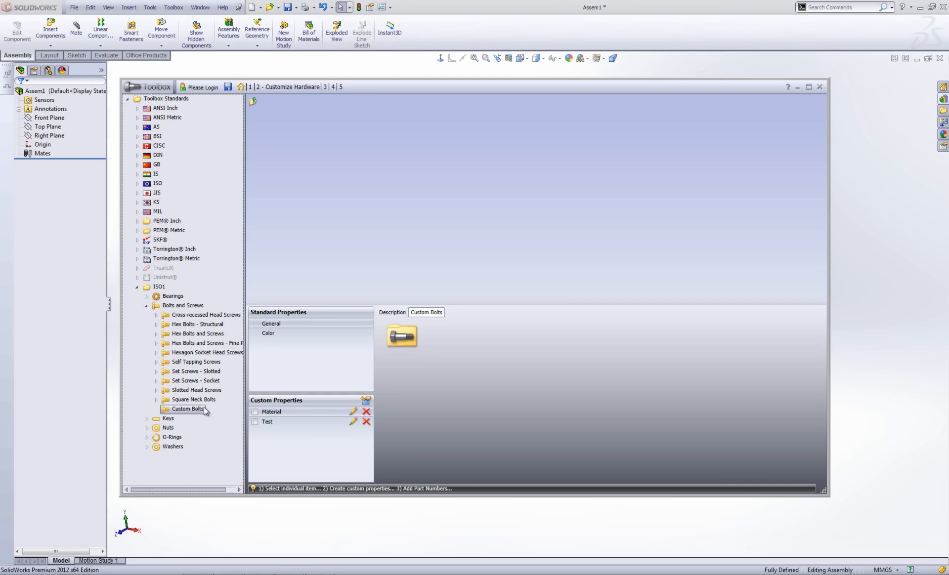
pyautogui.rightClick(187, 412)
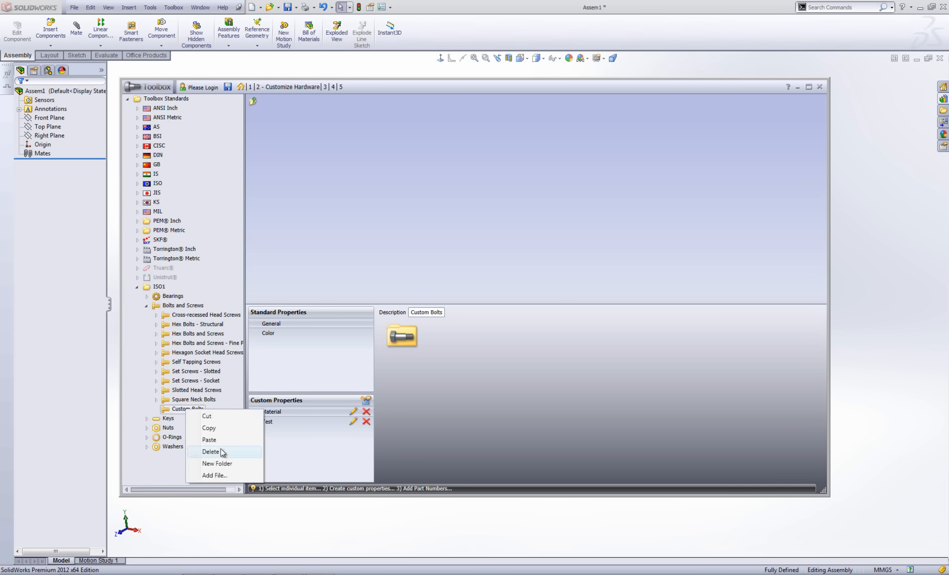
# Add the Hex Bolt - Custom (Castle Slots) part from C:\Custom Bolts into the Custom Bolts folder.
pyautogui.click(229, 476)
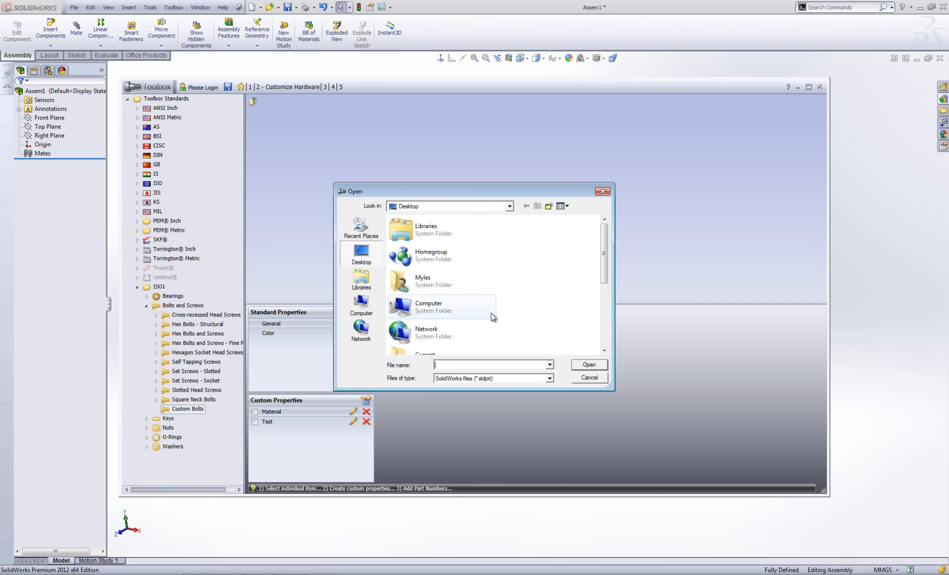
pyautogui.click(373, 315)
pyautogui.doubleClick(450, 243)
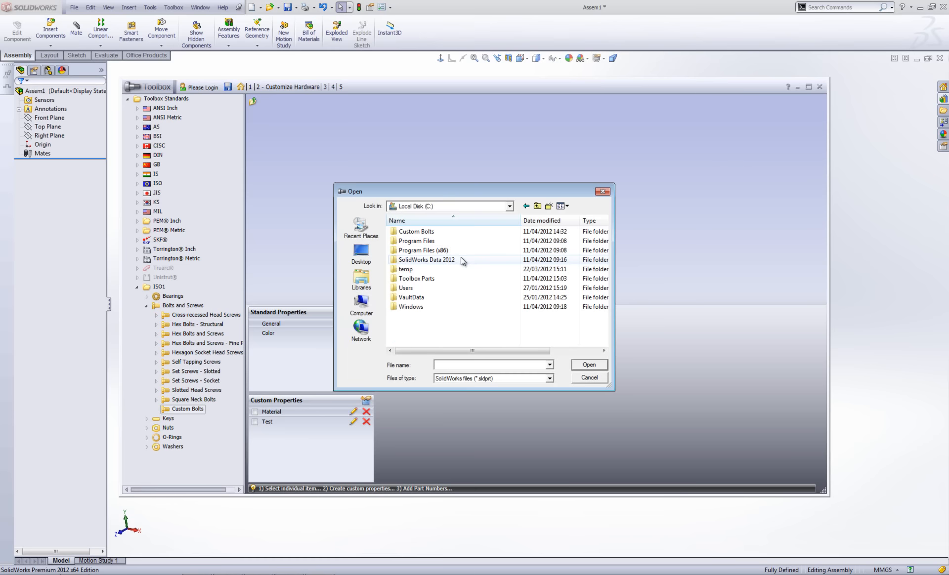
pyautogui.click(437, 232)
pyautogui.doubleClick(437, 232)
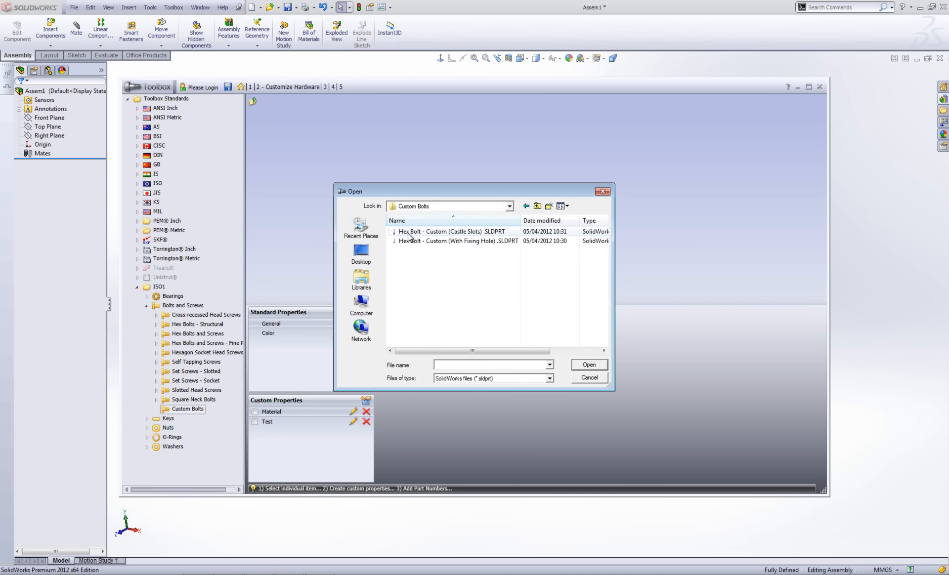
pyautogui.click(438, 232)
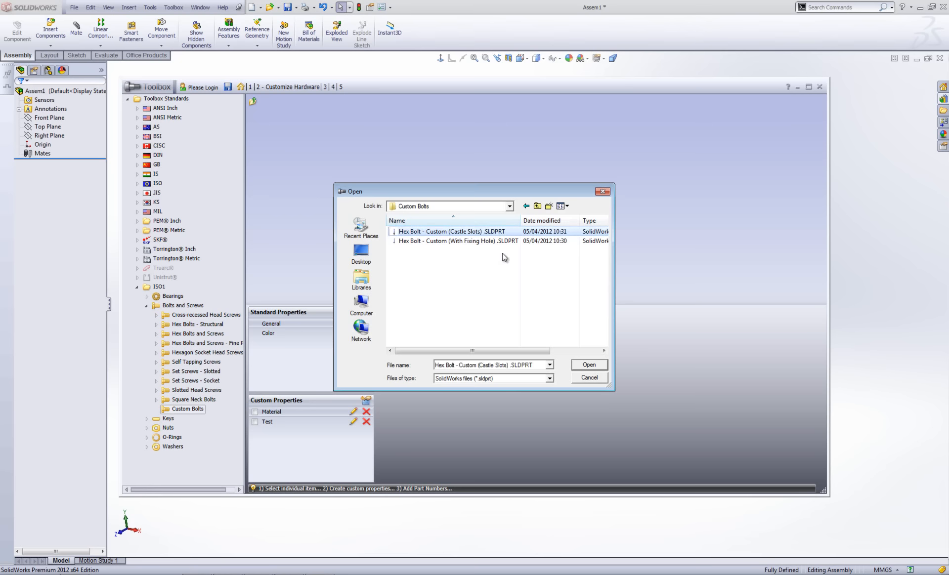
pyautogui.click(591, 366)
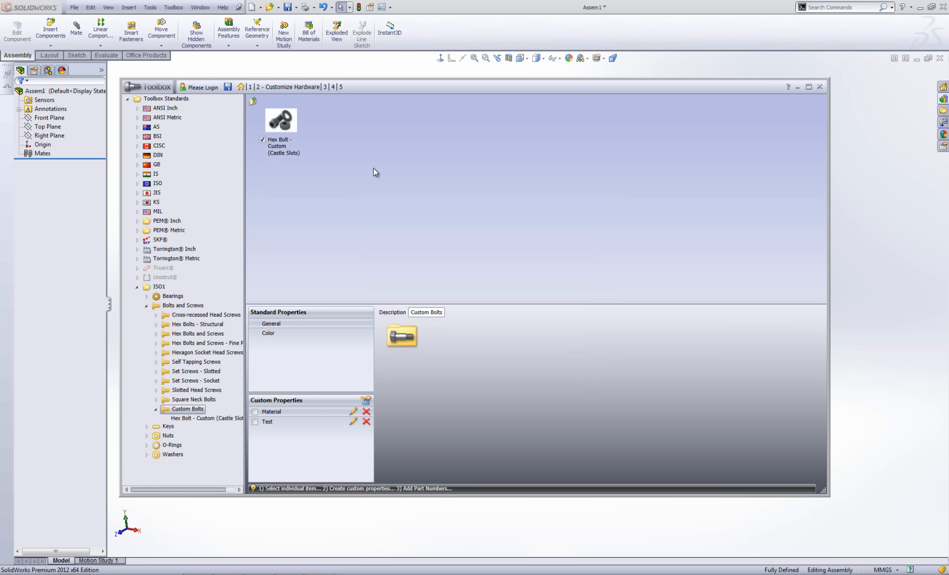
pyautogui.click(156, 410)
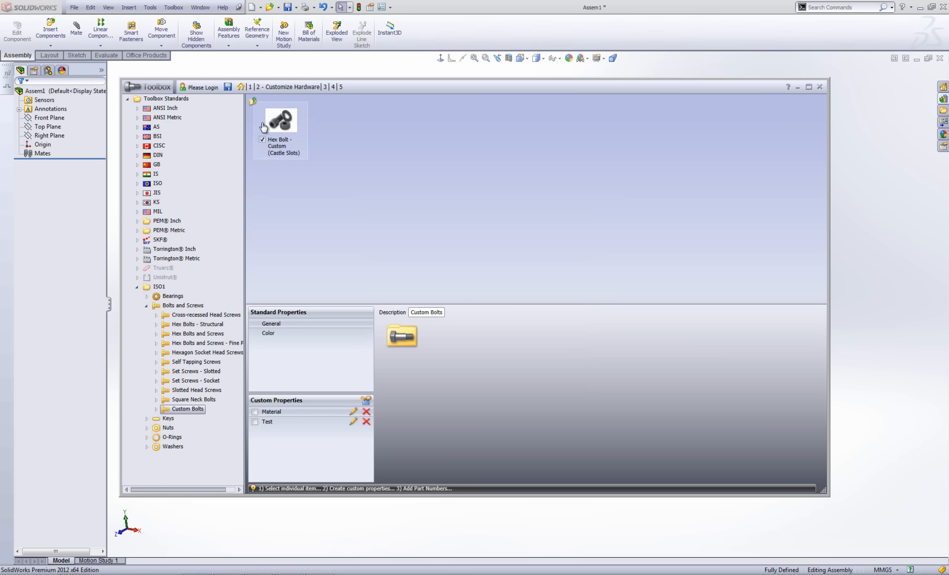
# Save the ISO1 Toolbox customisation and collapse ISO1, now showing six enabled categories.
pyautogui.click(156, 372)
pyautogui.click(159, 372)
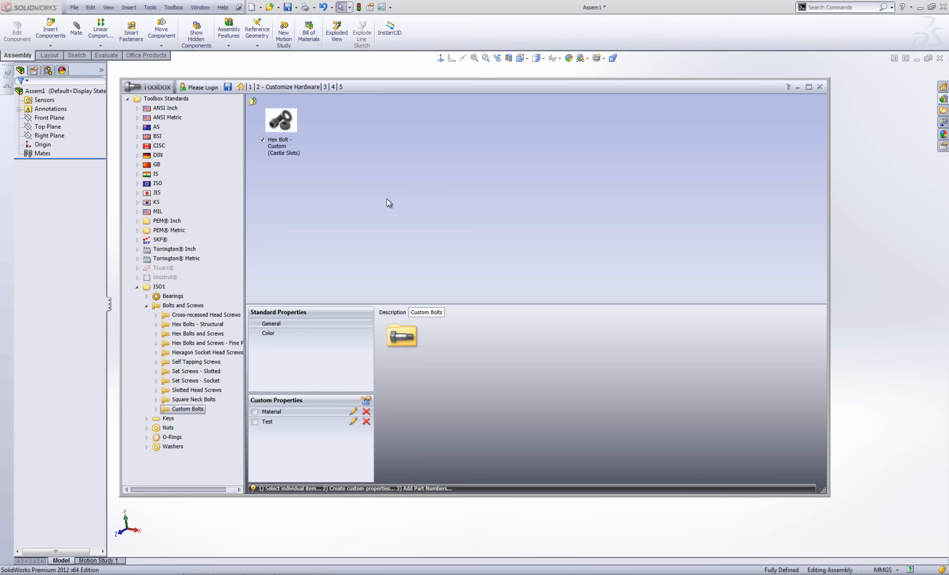
pyautogui.click(228, 87)
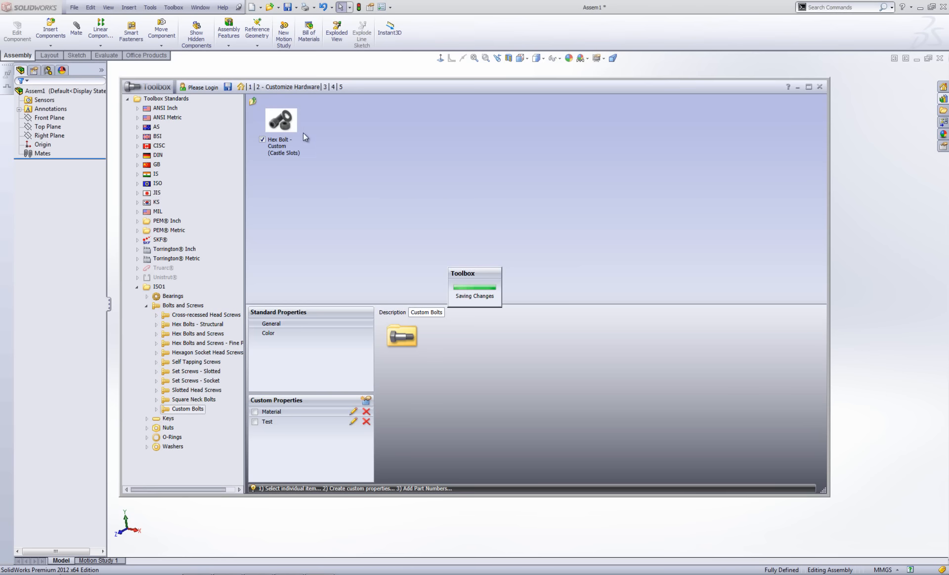
pyautogui.click(137, 287)
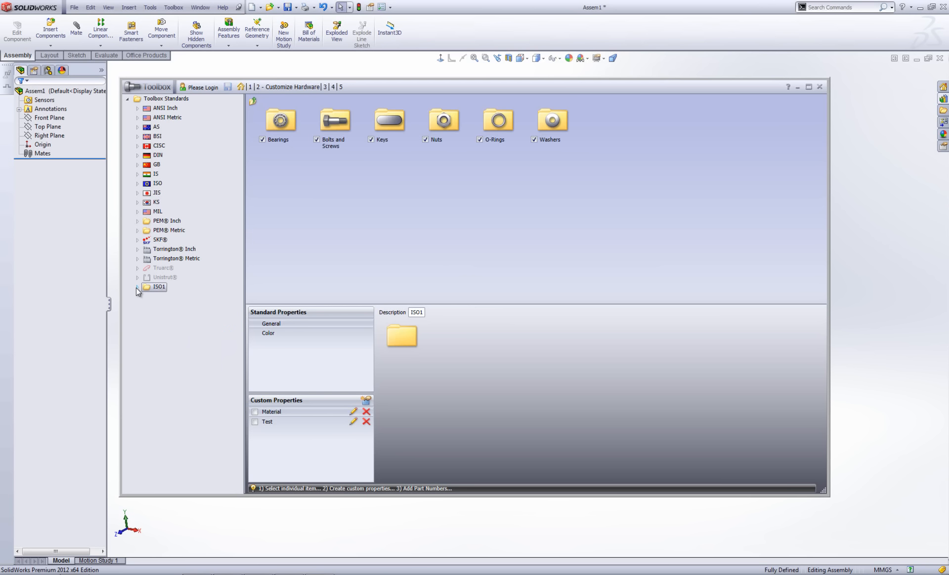
# Close the Toolbox settings and browse the Design Library to ISO1 > Bolts and Screws > Custom Bolts.
pyautogui.click(819, 86)
pyautogui.click(942, 99)
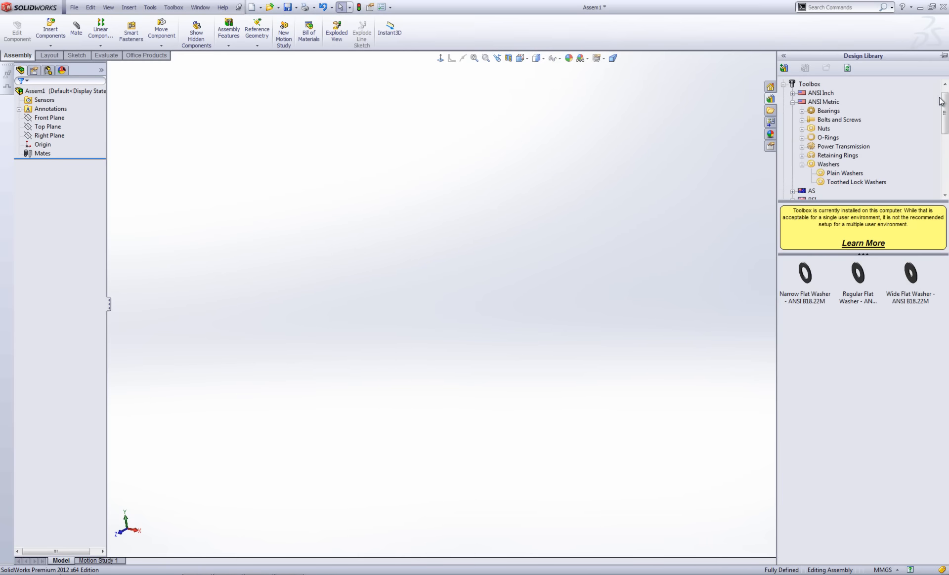
pyautogui.click(792, 103)
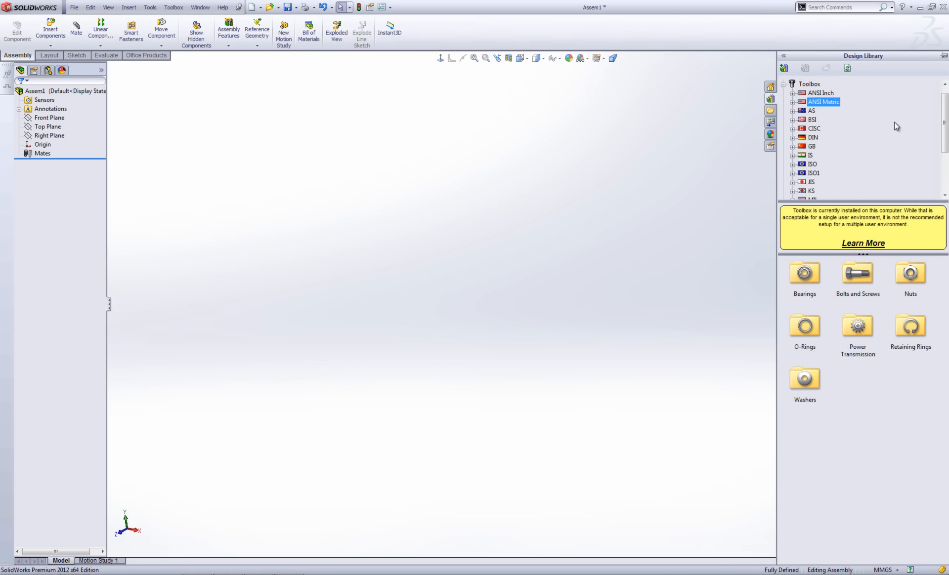
pyautogui.moveTo(945, 127); pyautogui.dragTo(945, 147)
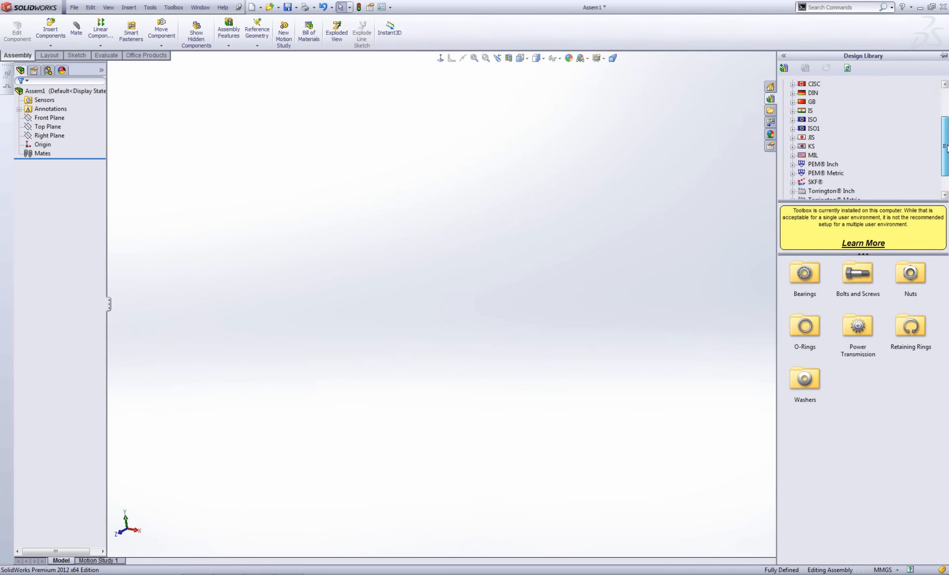
pyautogui.click(792, 129)
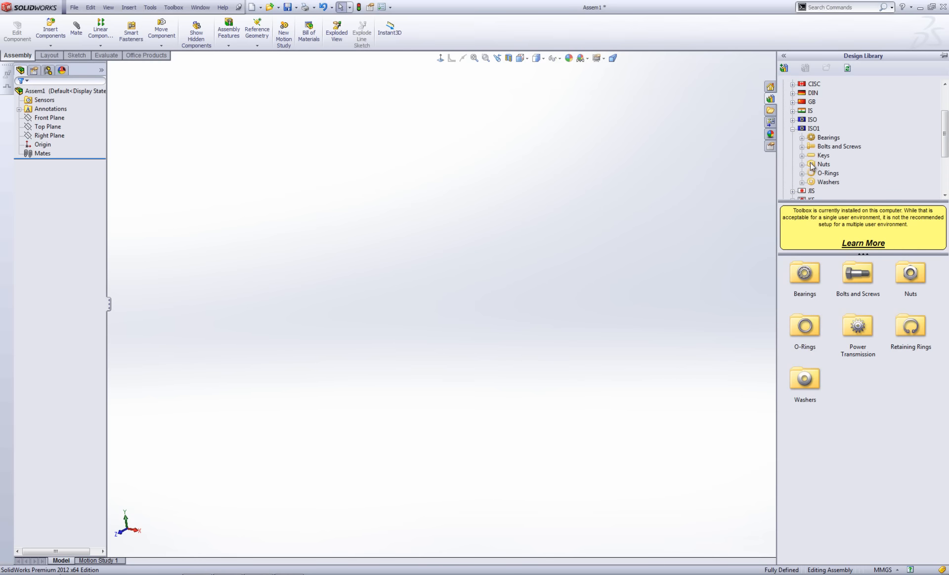
pyautogui.click(802, 147)
pyautogui.click(845, 111)
# Insert the castle-slot hex bolt into the assembly, accept its configuration, and inspect its castle head.
pyautogui.moveTo(805, 274); pyautogui.dragTo(447, 284)
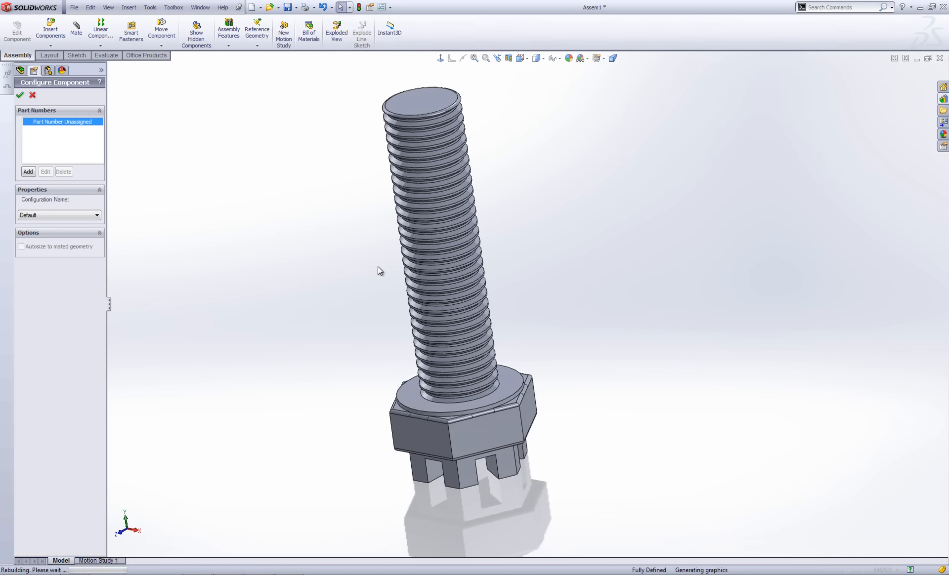
pyautogui.click(20, 96)
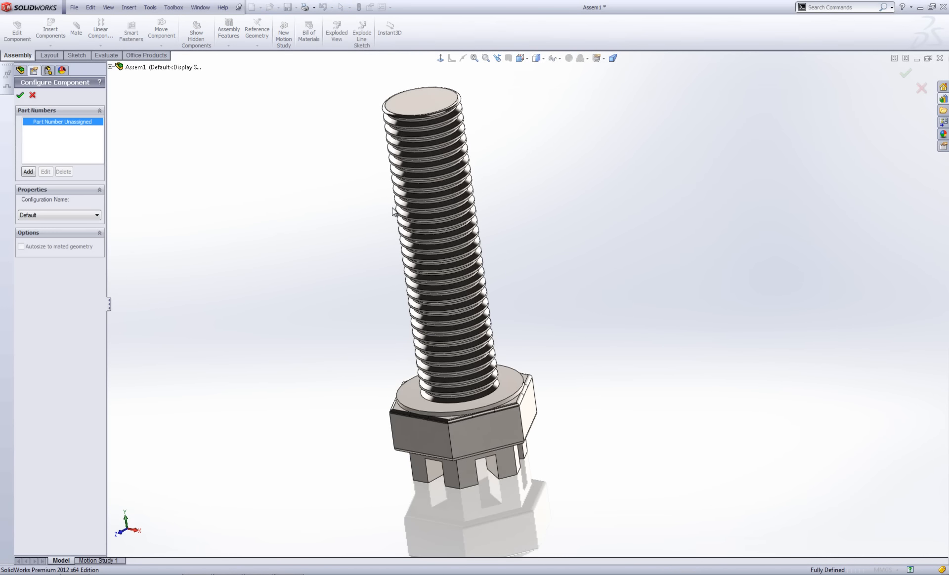
pyautogui.press('Escape')
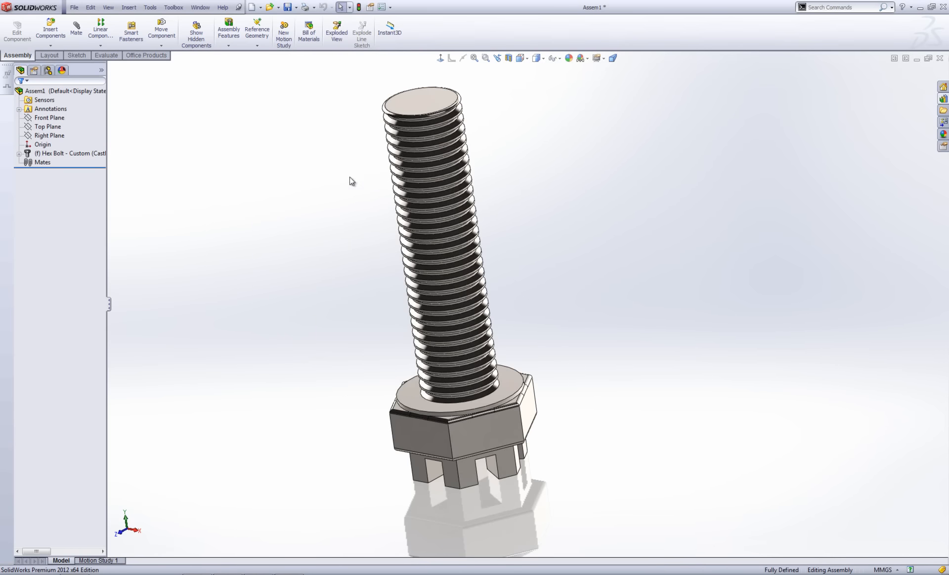
pyautogui.moveTo(353, 180); pyautogui.dragTo(716, 277, button='middle')
pyautogui.scroll(2, 519, 206)
pyautogui.moveTo(496, 202); pyautogui.dragTo(425, 187, button='middle')
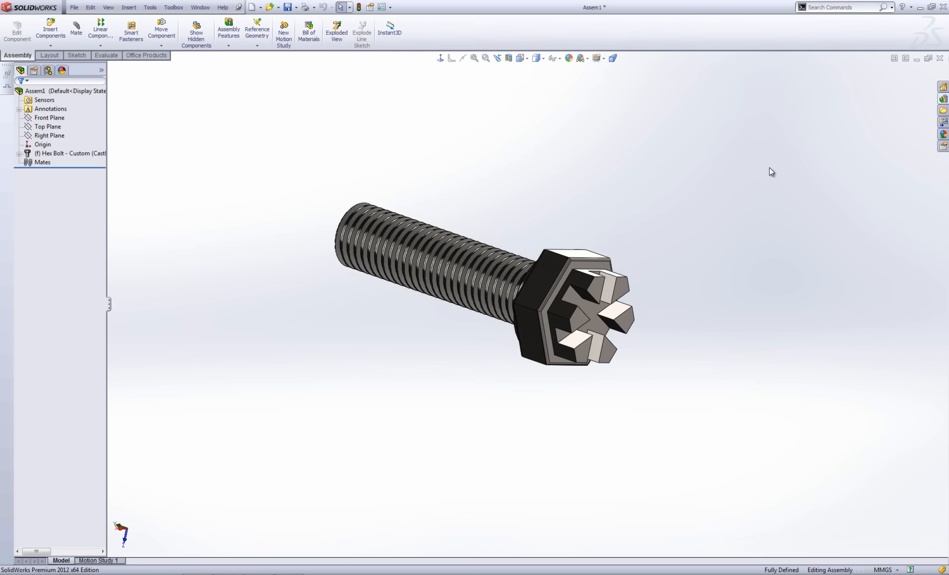
# Deselect the bolt and collapse the Design Library tree back to its top-level folders.
pyautogui.click(28, 154)
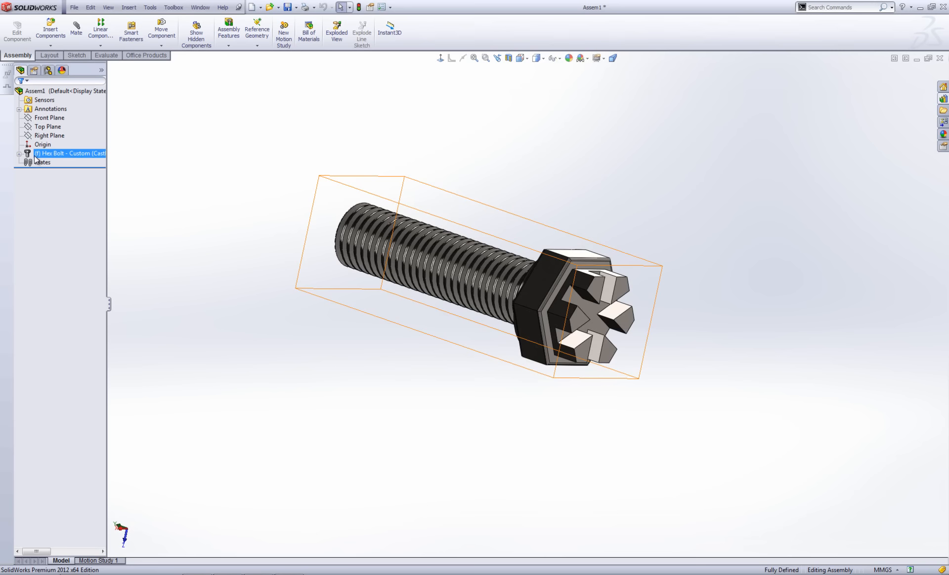
pyautogui.click(539, 130)
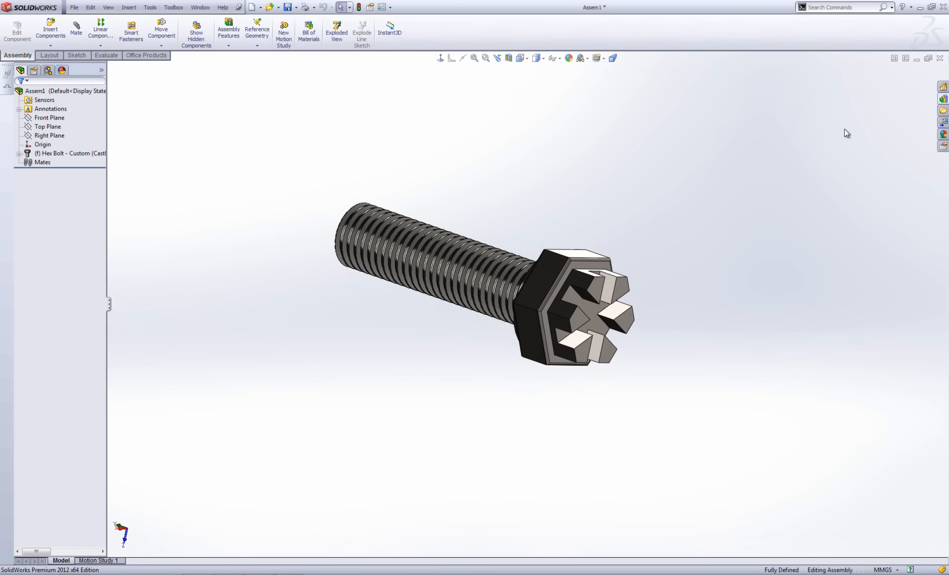
pyautogui.click(942, 99)
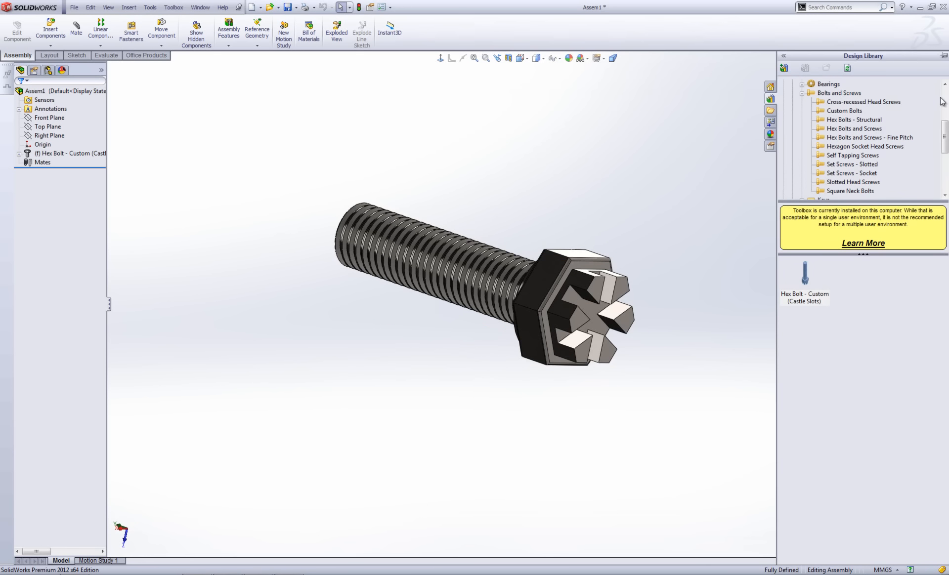
pyautogui.click(801, 94)
pyautogui.scroll(3, 815, 117)
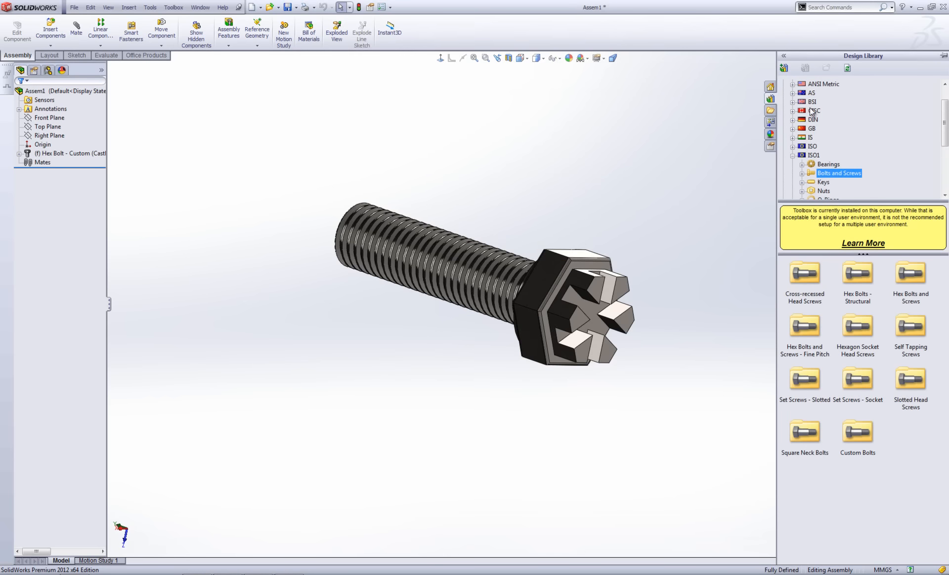
pyautogui.click(793, 155)
pyautogui.scroll(1, 808, 151)
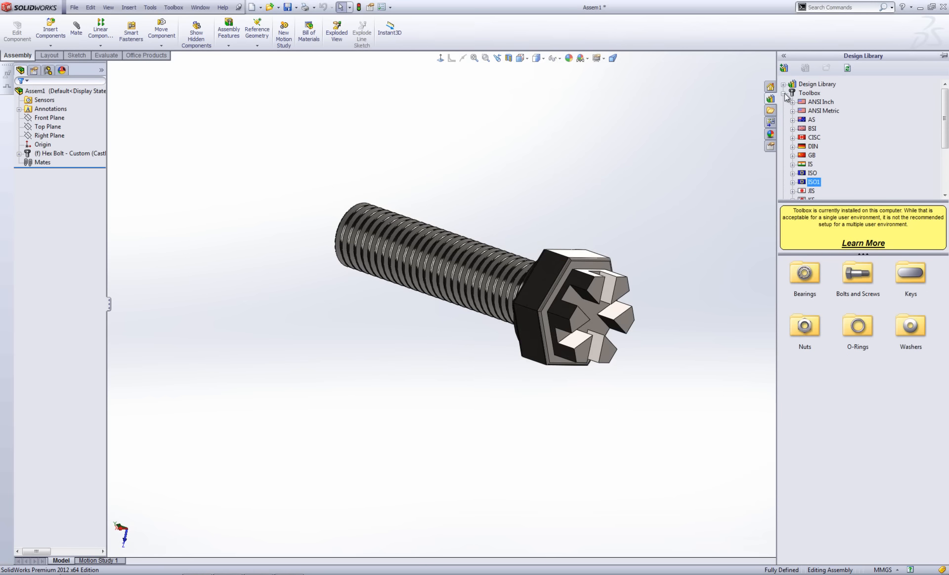
pyautogui.click(783, 92)
pyautogui.click(783, 84)
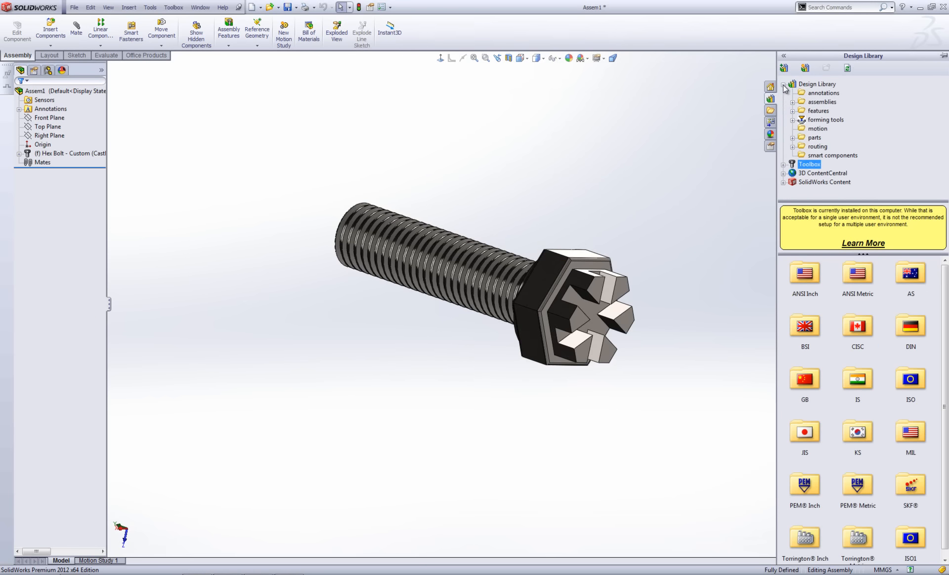
pyautogui.click(784, 86)
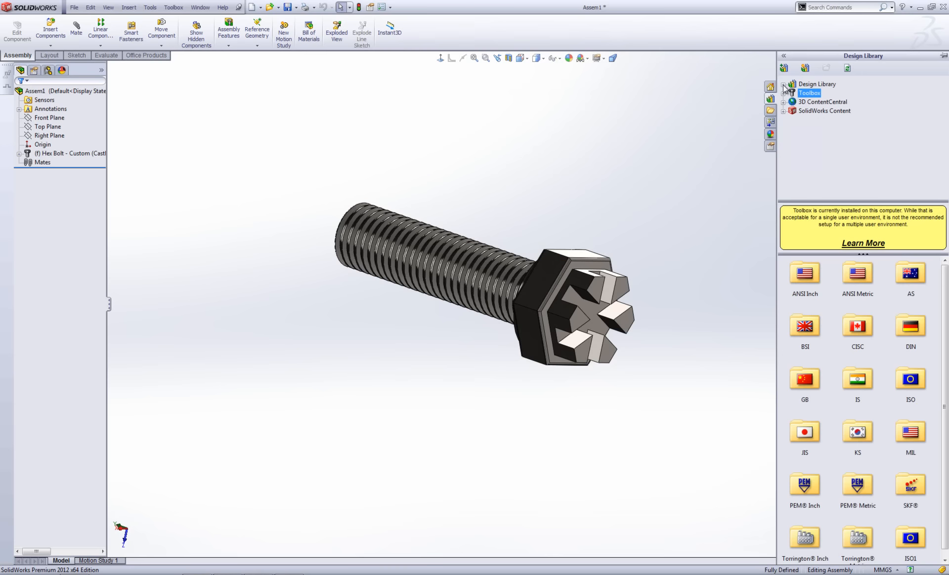
# Add C:\Custom Bolts as a Design Library location and view its two Hex Bolt parts.
pyautogui.click(806, 68)
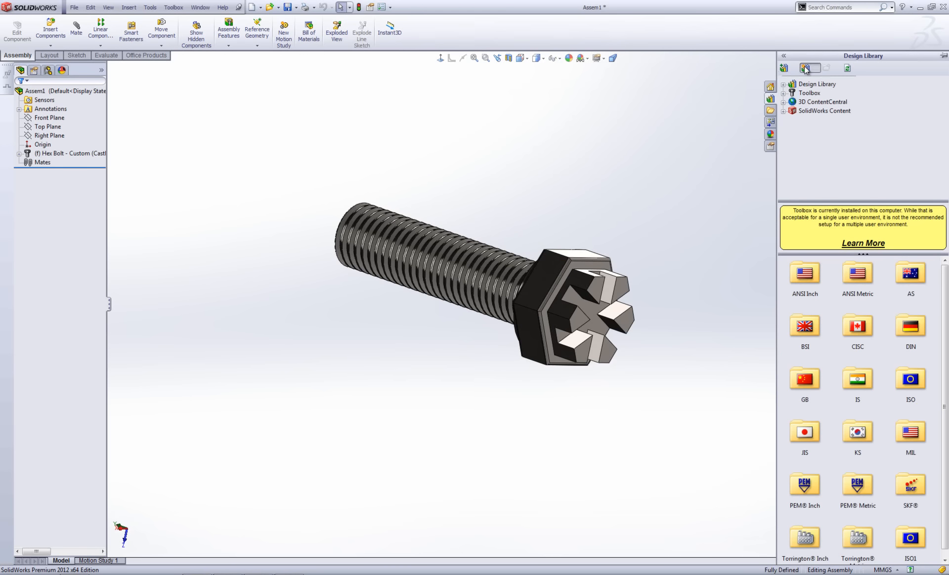
pyautogui.click(417, 221)
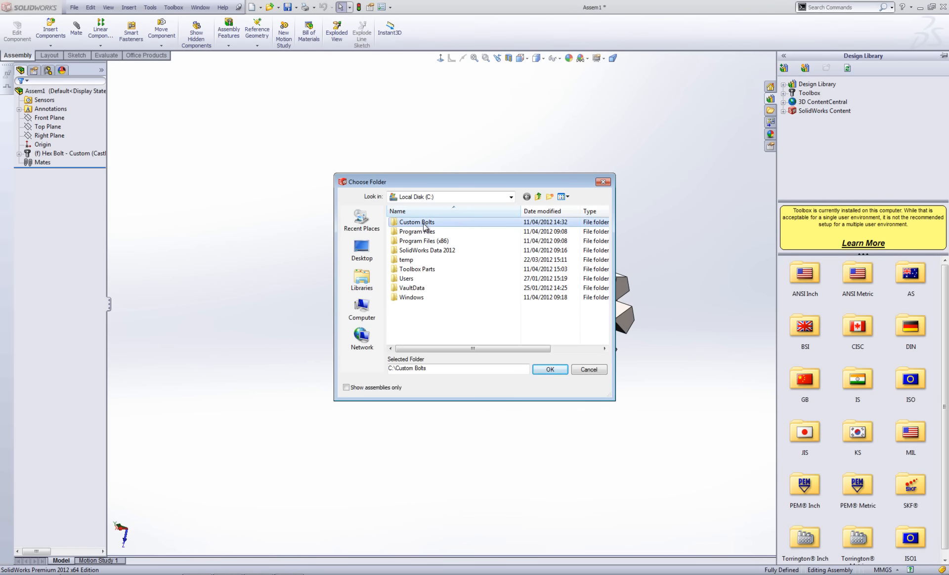
pyautogui.click(555, 372)
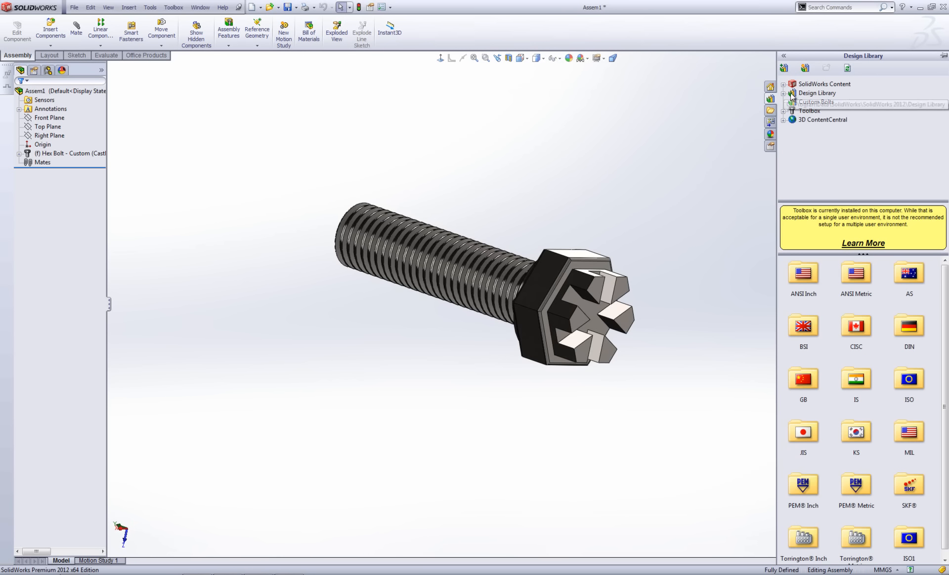
pyautogui.click(810, 102)
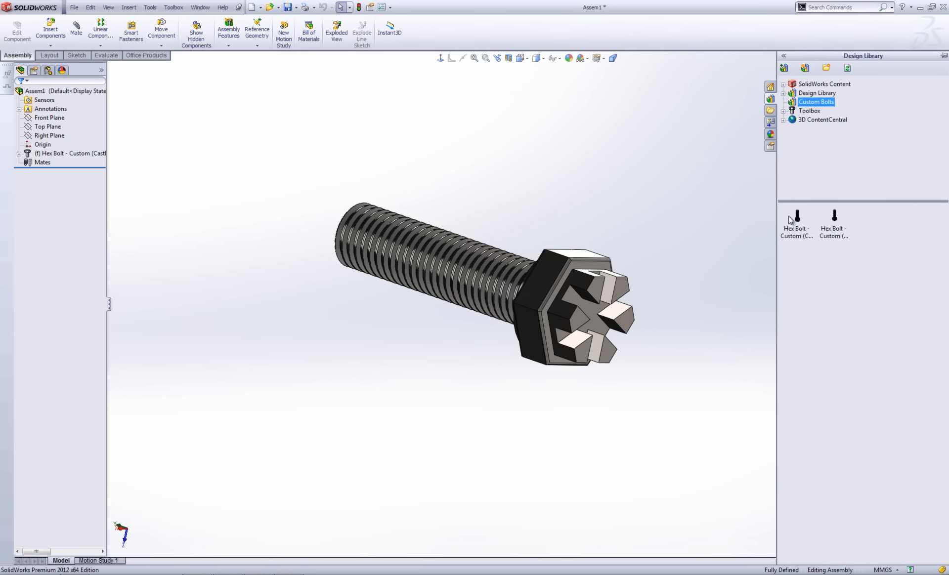
# Delete the castle-slot Hex Bolt from Assem1, confirming the deletion.
pyautogui.moveTo(790, 219)
pyautogui.click(54, 153)
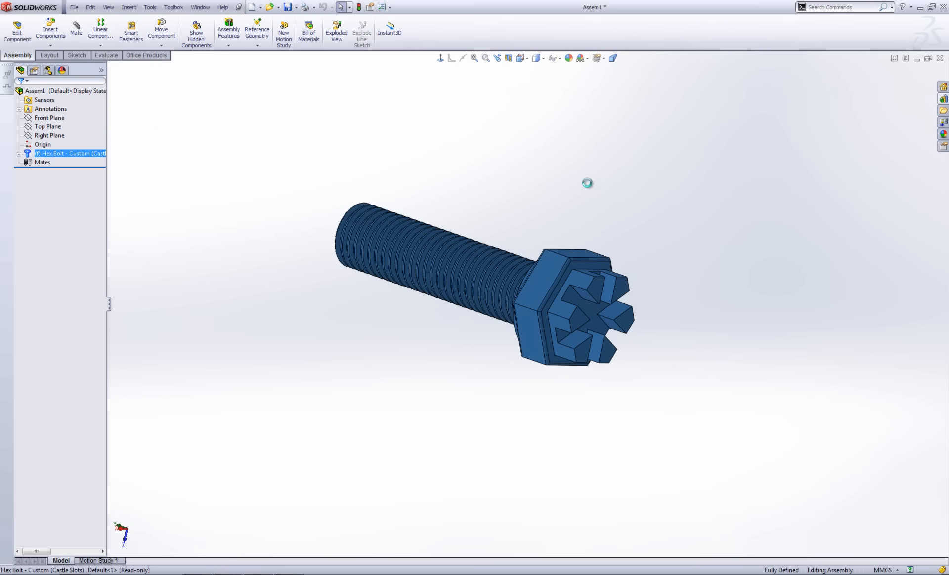
pyautogui.press('Delete')
pyautogui.click(549, 235)
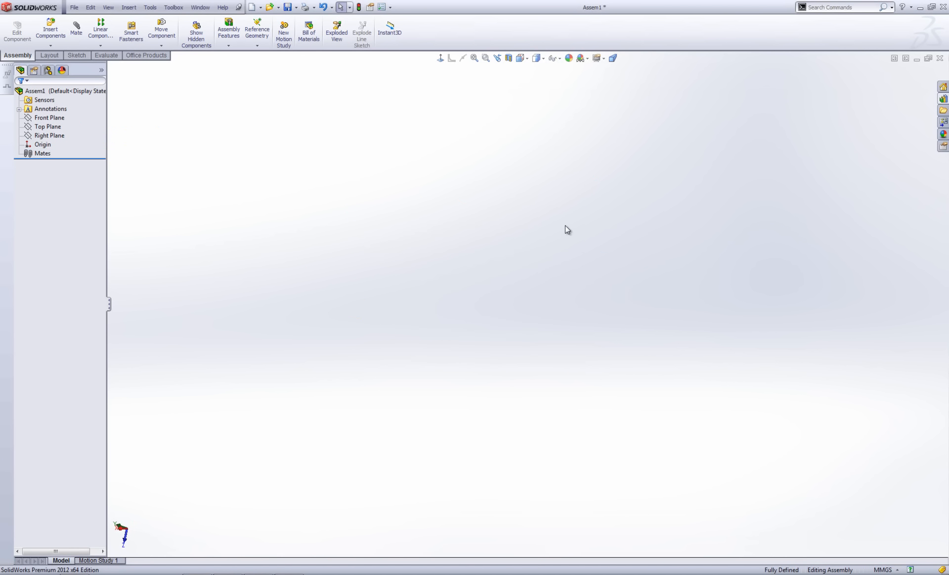
# In Explorer, browse from the C: drive into Program Files > SolidWorks Corp > 2012.
pyautogui.click(74, 574)
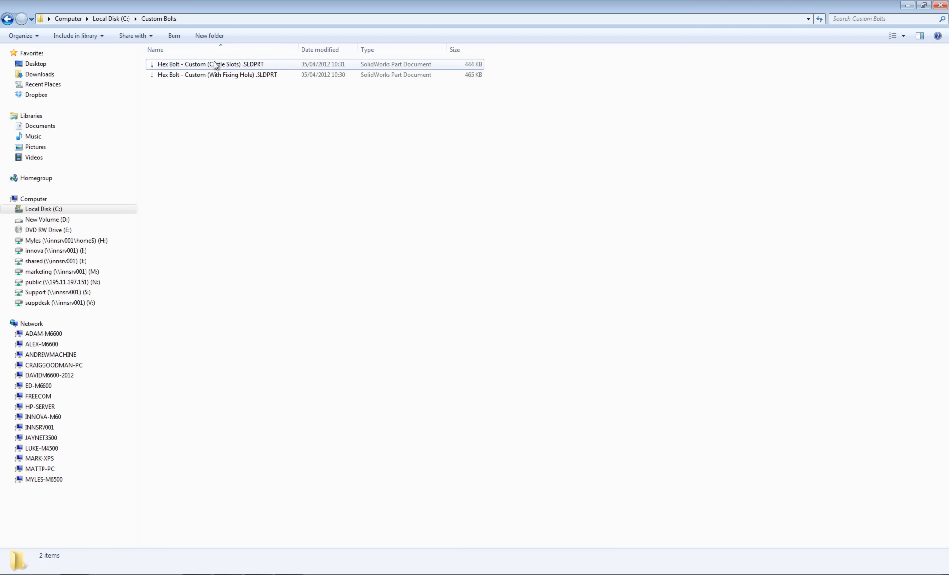
pyautogui.click(60, 212)
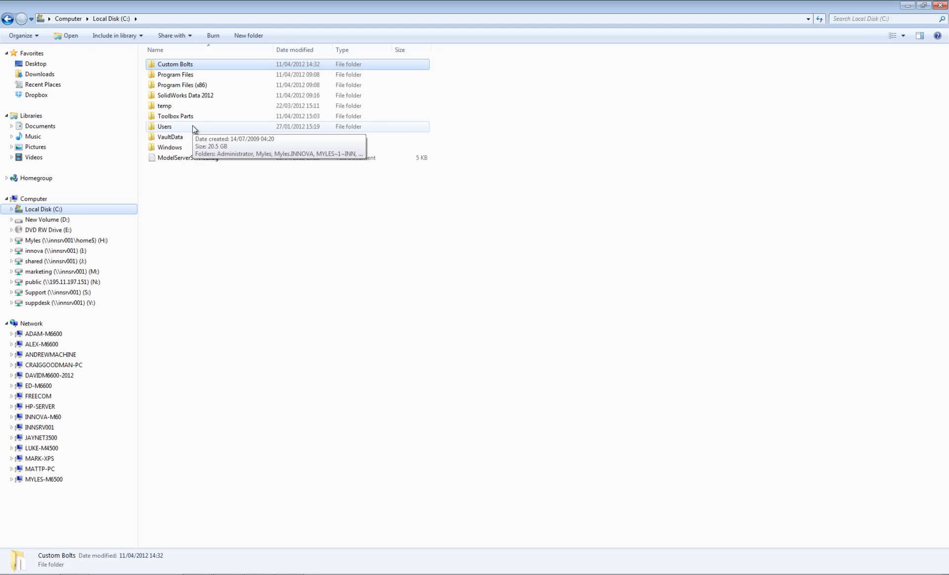
pyautogui.doubleClick(196, 75)
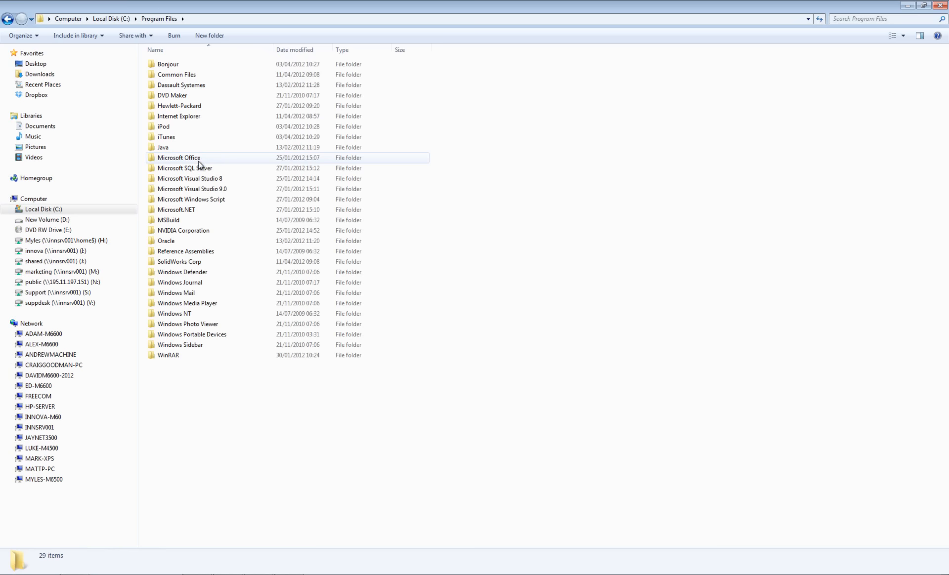
pyautogui.doubleClick(197, 263)
pyautogui.doubleClick(167, 66)
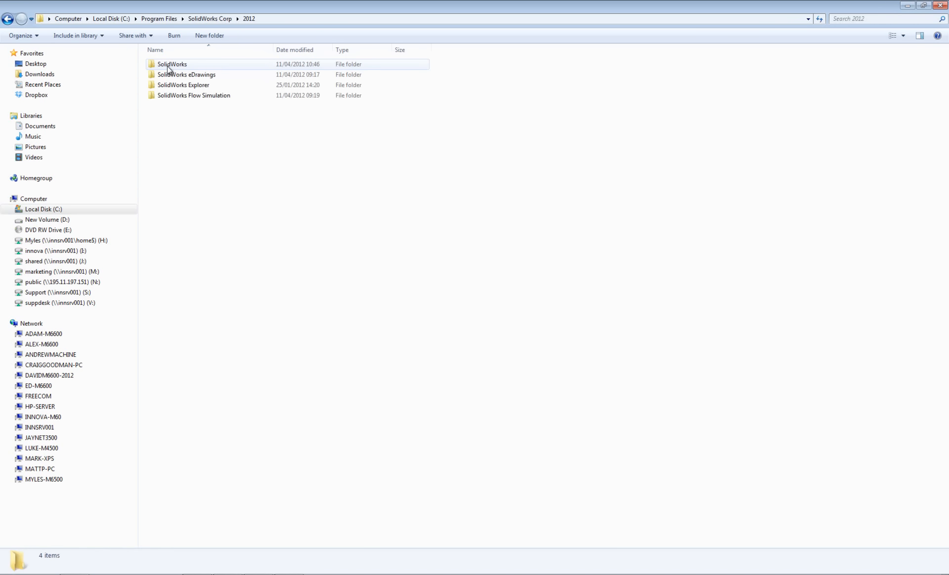
pyautogui.press('BackSpace')
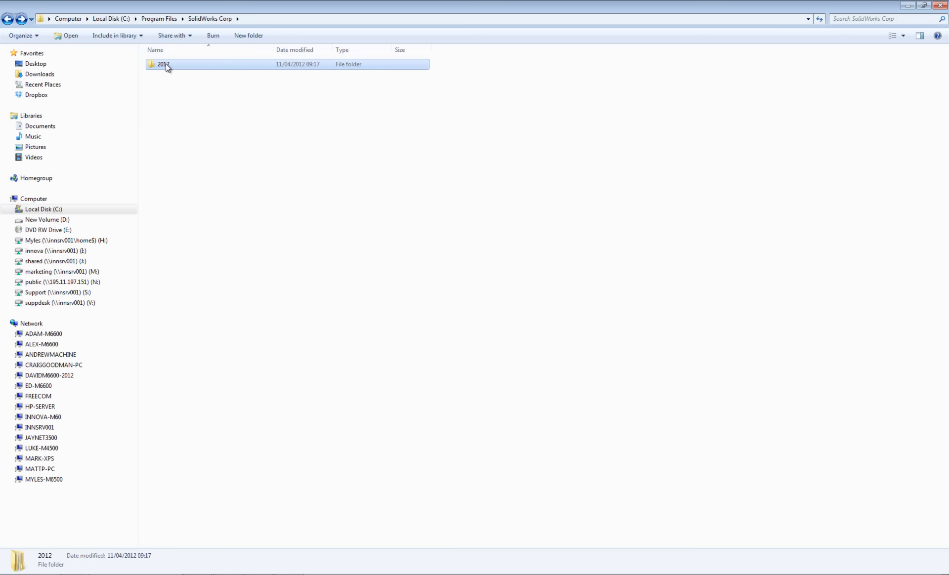
# Go into SolidWorks > Toolbox > data utilities and launch sldsetdocprop.exe.
pyautogui.doubleClick(166, 63)
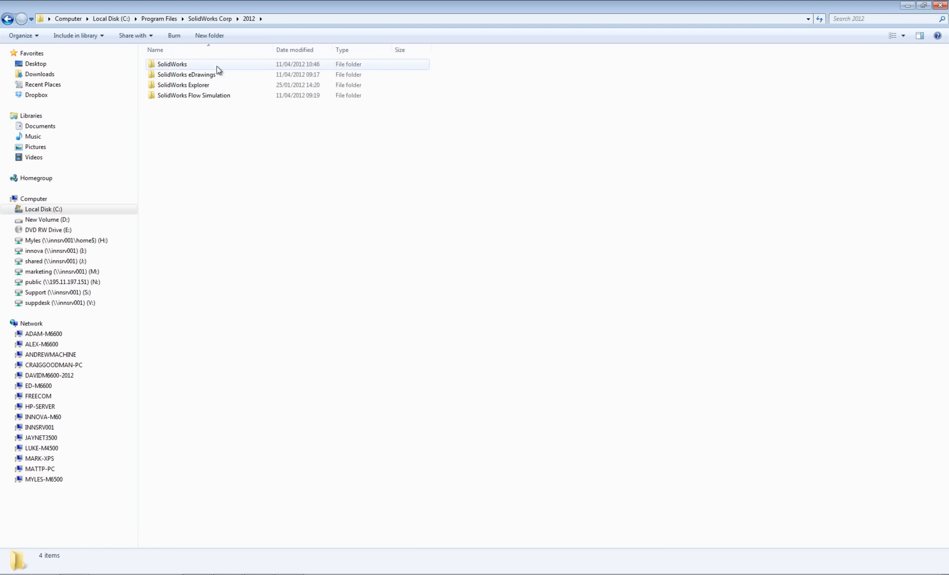
pyautogui.doubleClick(178, 66)
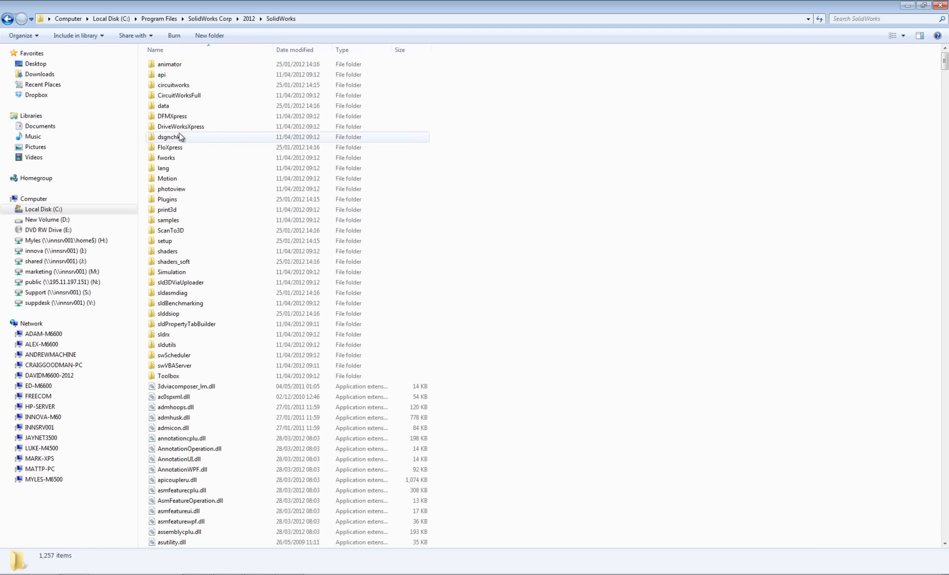
pyautogui.doubleClick(175, 377)
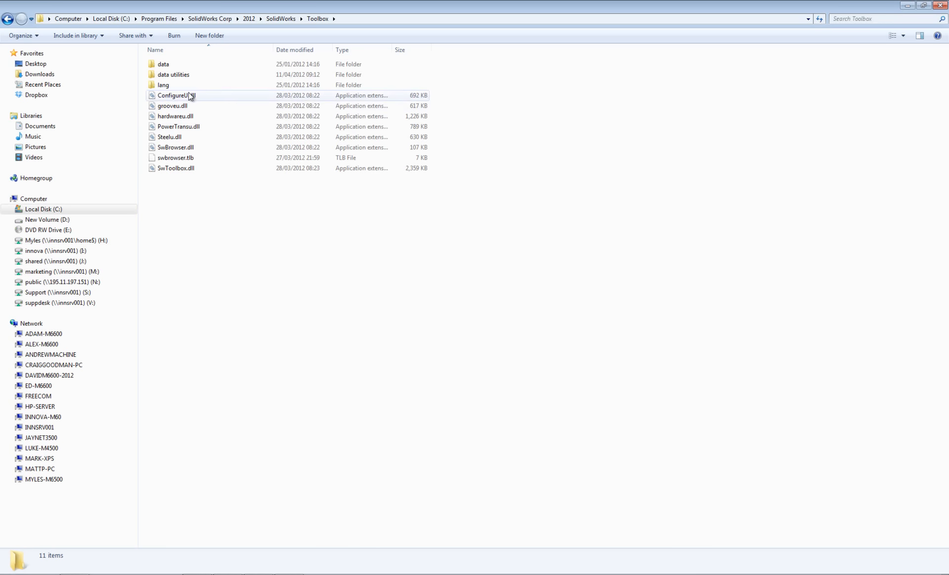
pyautogui.doubleClick(173, 76)
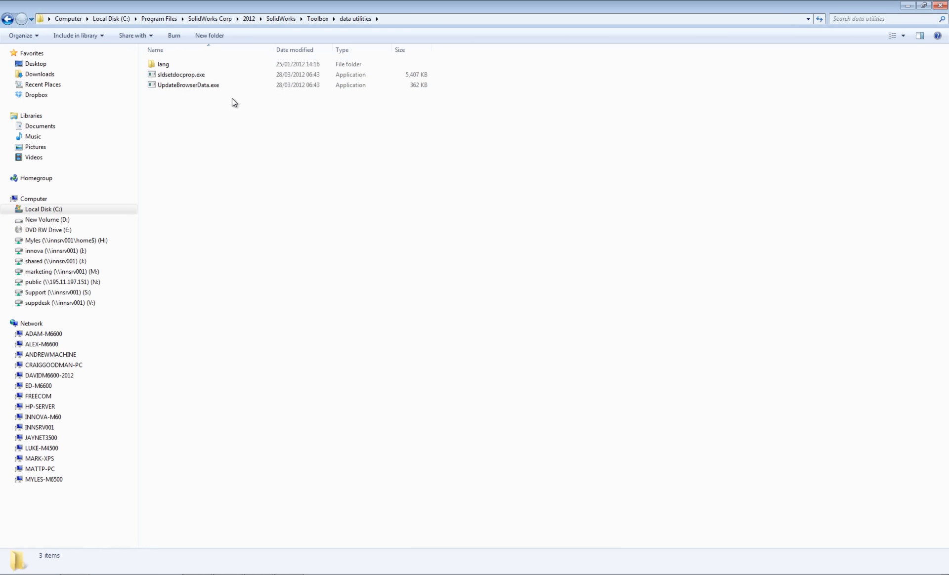
pyautogui.doubleClick(179, 76)
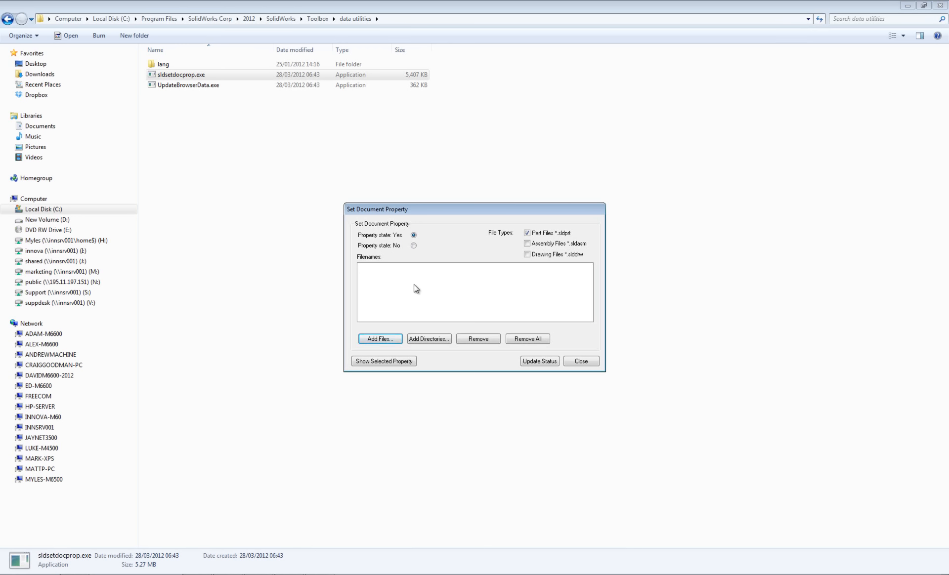
# Add the Castle Slots and With Fixing Hole Hex Bolt parts from C:\Custom Bolts to the file list.
pyautogui.click(391, 343)
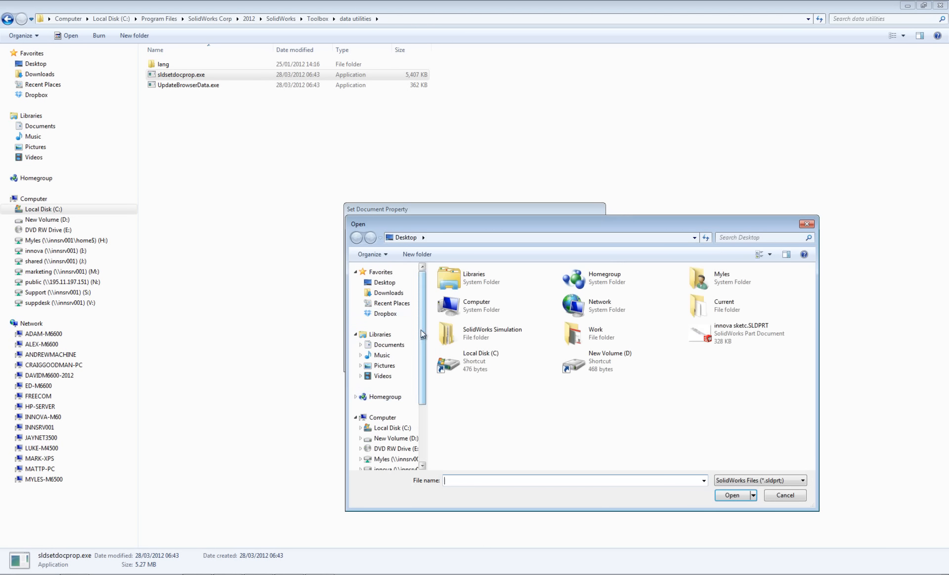
pyautogui.doubleClick(488, 357)
pyautogui.doubleClick(469, 284)
pyautogui.click(487, 284)
pyautogui.keyDown('shift'); pyautogui.click(487, 294); pyautogui.keyUp('shift')
pyautogui.click(732, 496)
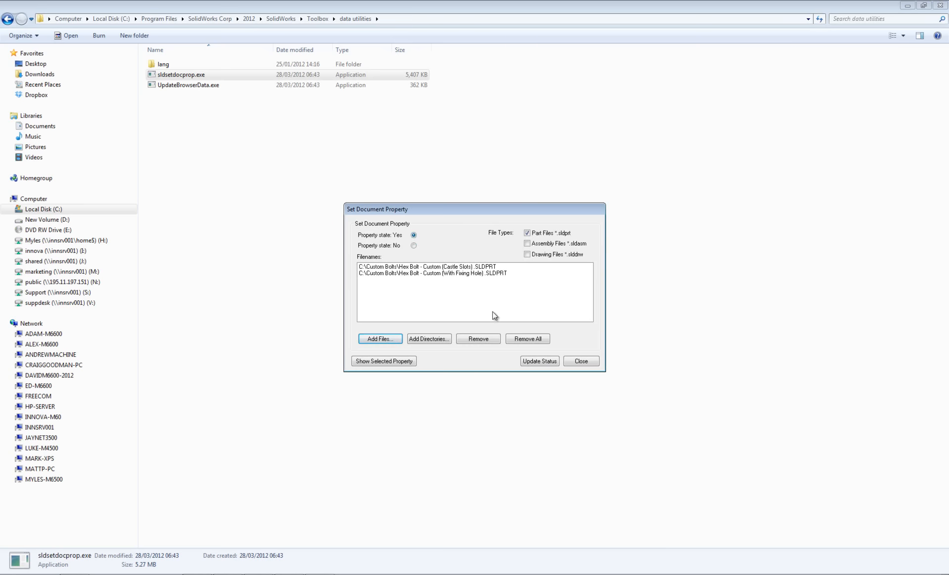
# Update both bolt parts with property state Yes, close the utility, and return to SolidWorks.
pyautogui.click(545, 360)
pyautogui.click(576, 362)
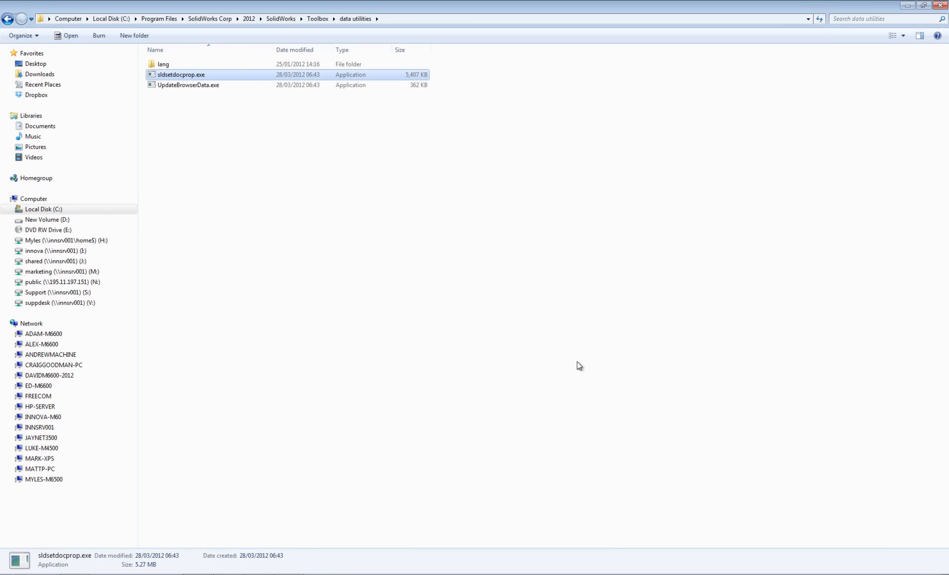
pyautogui.click(497, 317)
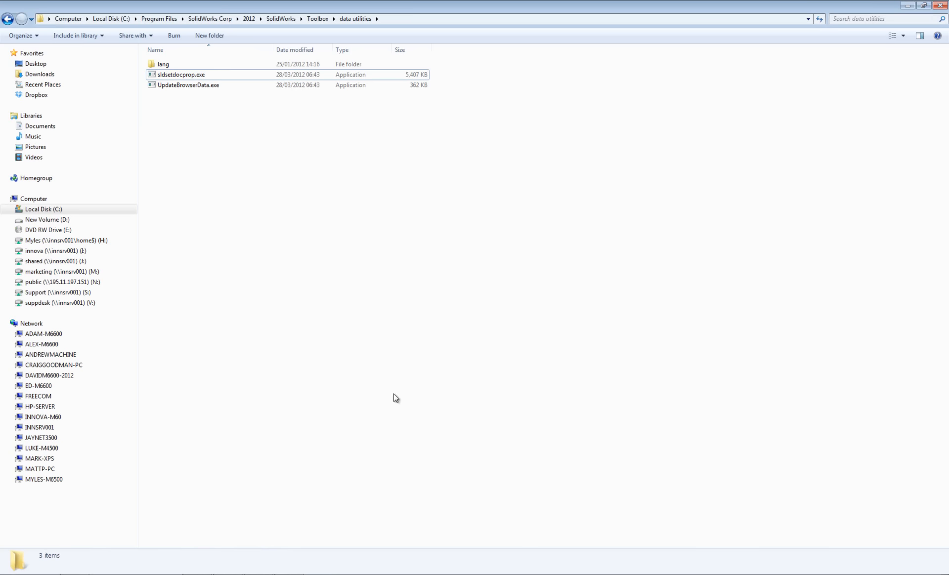
pyautogui.click(199, 574)
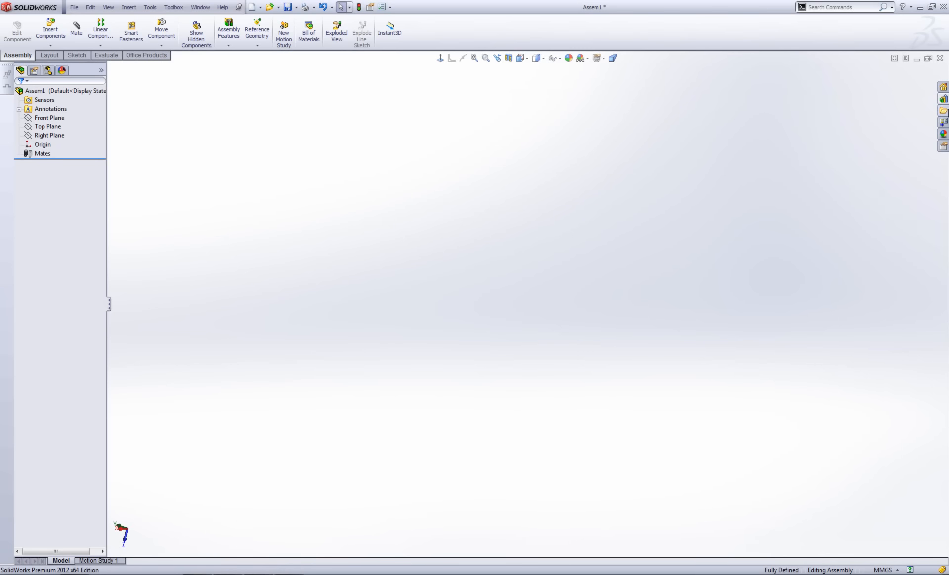
# Show the Custom Bolts library folder with its Castle Slots and With Fixing Hole Hex Bolts.
pyautogui.click(944, 100)
pyautogui.click(794, 216)
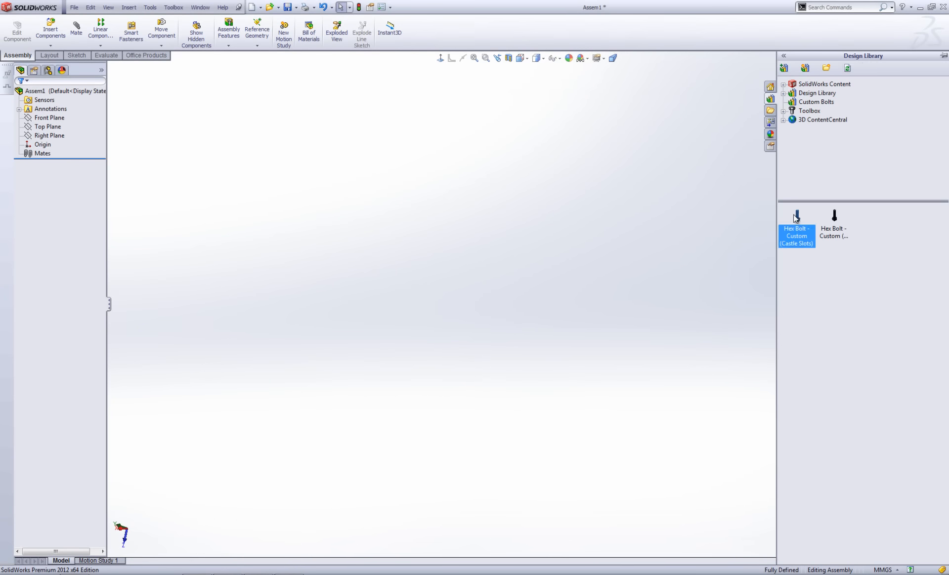
pyautogui.click(843, 280)
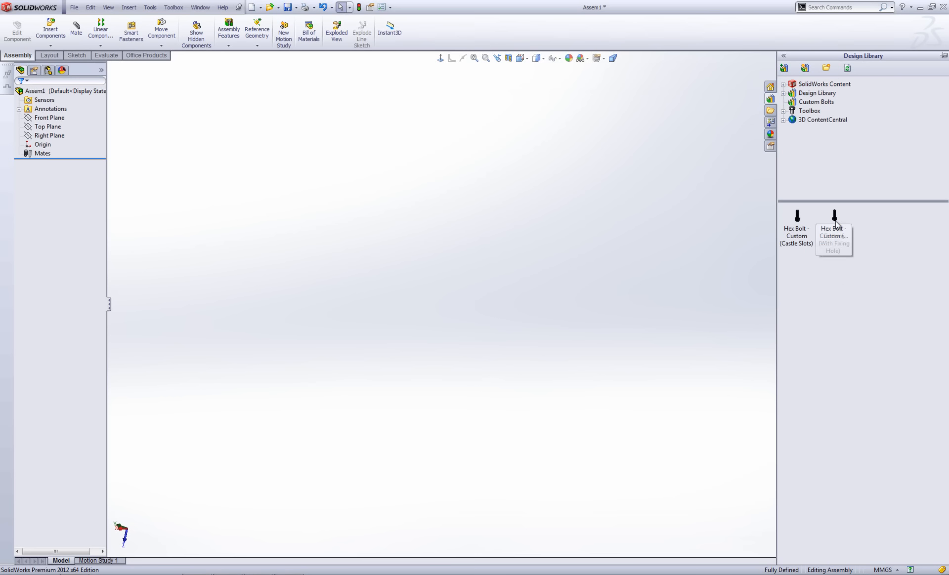
# Drag the With Fixing Hole Hex Bolt into Assem1 and orbit to a near-horizontal view.
pyautogui.moveTo(835, 220)
pyautogui.moveTo(835, 221); pyautogui.dragTo(413, 250)
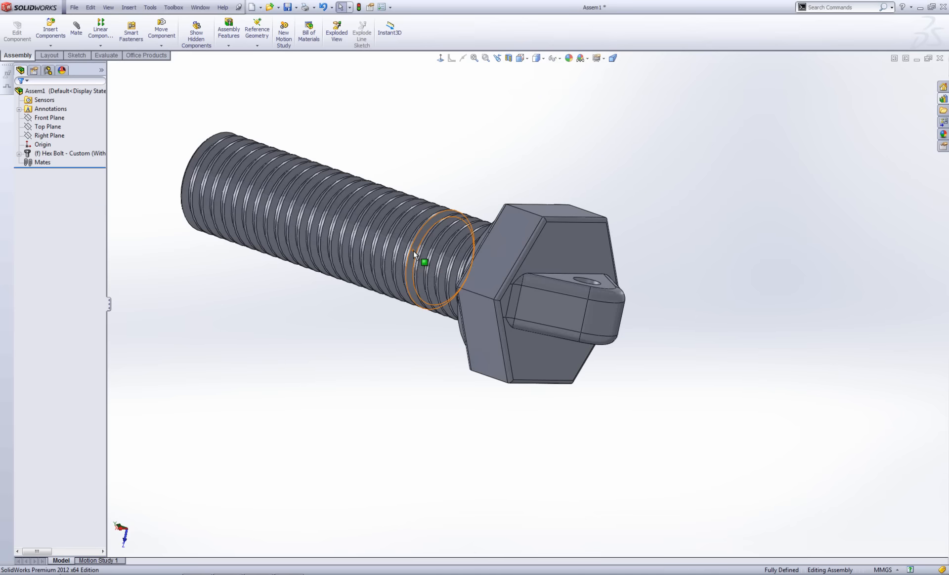
pyautogui.moveTo(414, 251); pyautogui.dragTo(580, 400, button='middle')
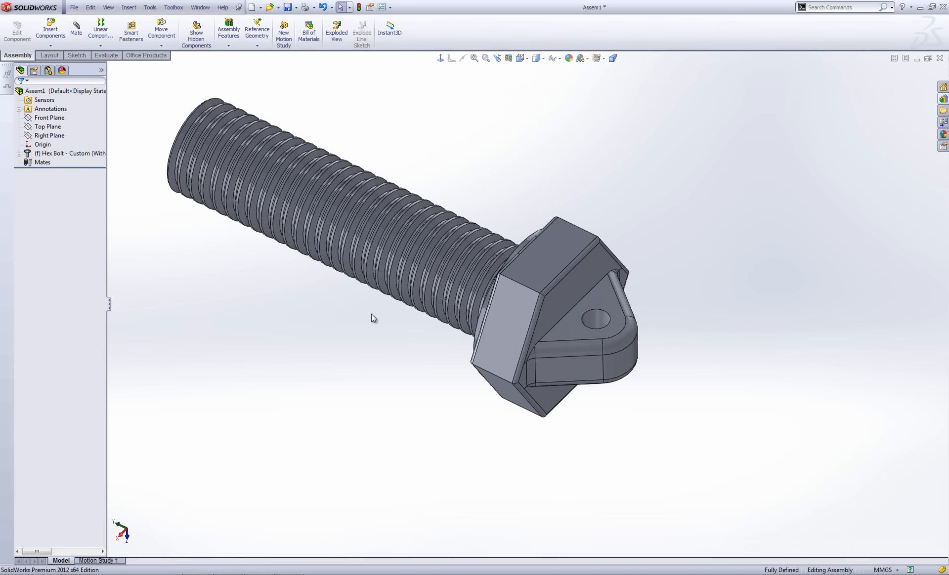
pyautogui.moveTo(369, 315); pyautogui.dragTo(407, 141, button='middle')
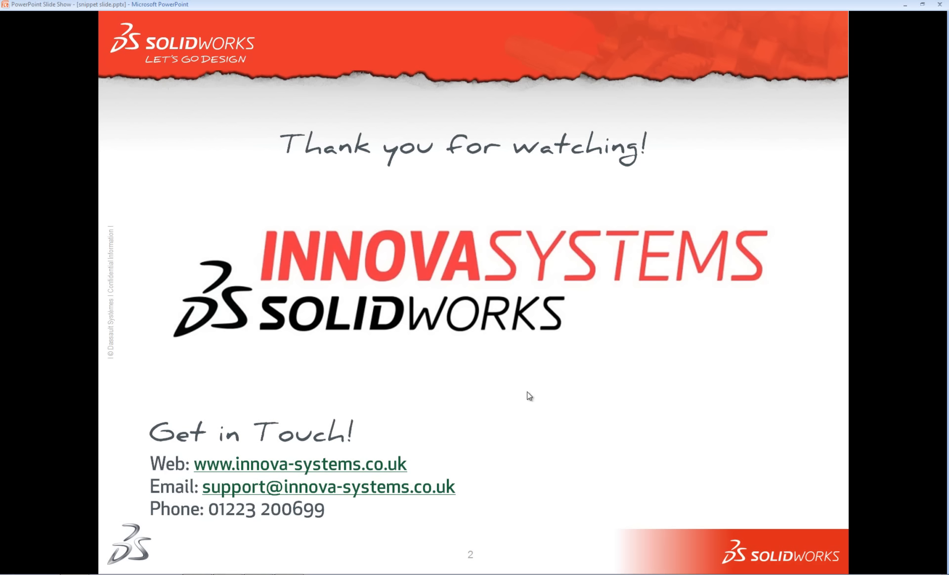